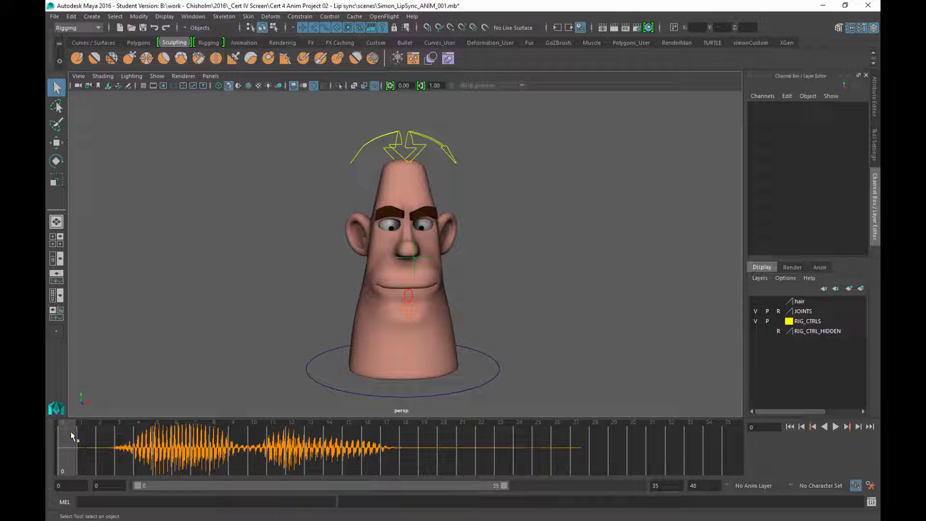
# Scrub through the lip-sync animation on the timeline and leave the current time at frame 27.
pyautogui.moveTo(75, 431)
pyautogui.mouseDown()
pyautogui.moveTo(272, 442)
pyautogui.moveTo(500, 481)
pyautogui.moveTo(633, 478)
pyautogui.mouseUp()
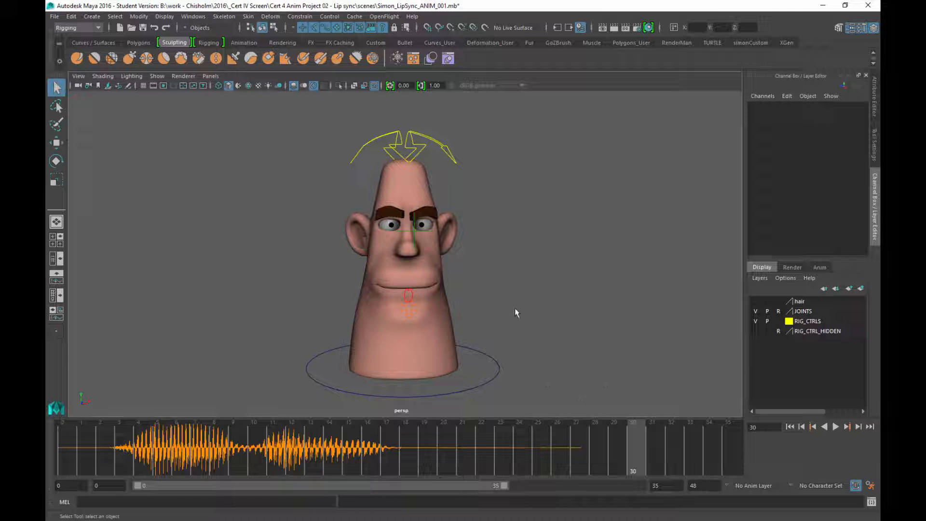
pyautogui.moveTo(635, 438)
pyautogui.mouseDown()
pyautogui.moveTo(542, 430)
pyautogui.moveTo(575, 429)
pyautogui.mouseUp()
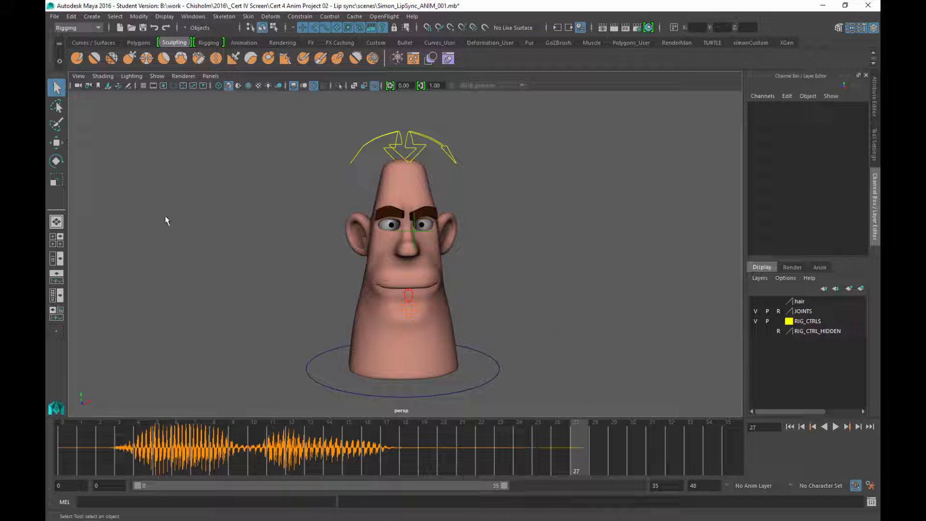
# Create a directional light and move it up beside the head, to about X -3.5, Y 2.4, Z -0.6.
pyautogui.click(97, 18)
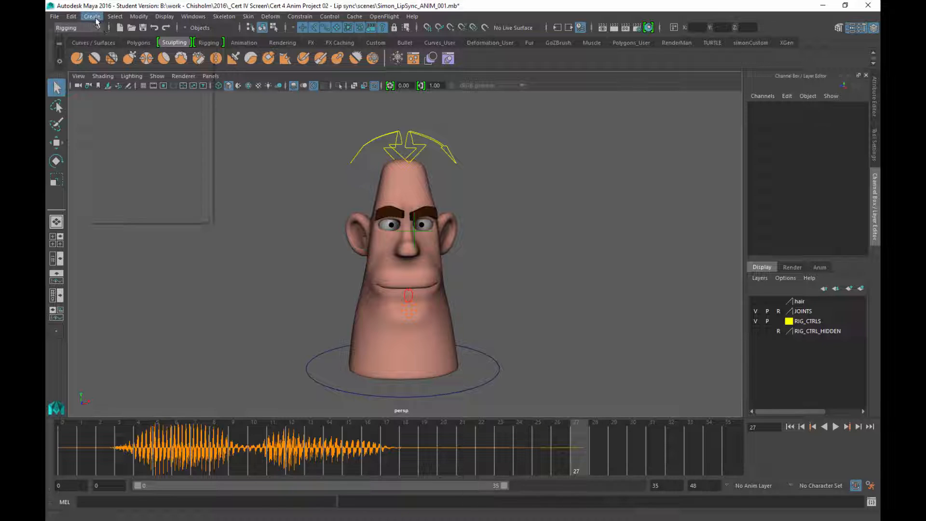
pyautogui.moveTo(152, 71)
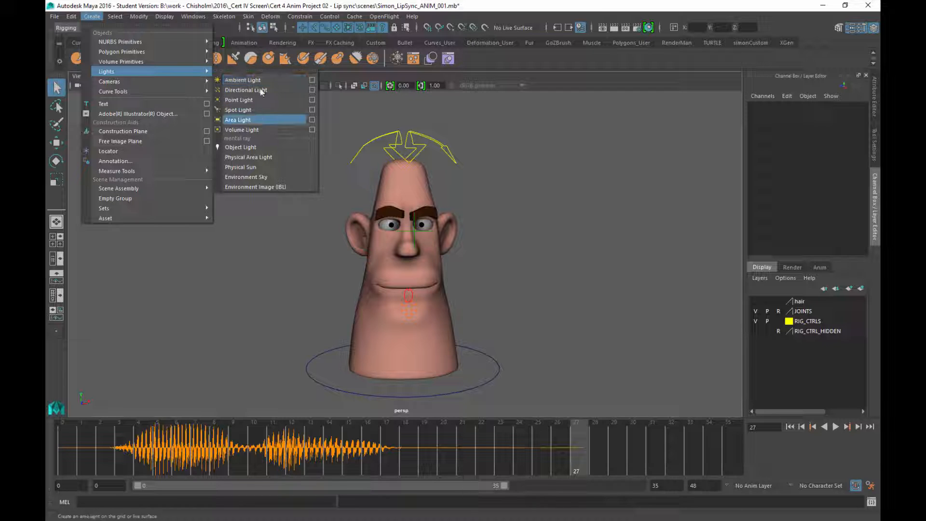
pyautogui.click(228, 90)
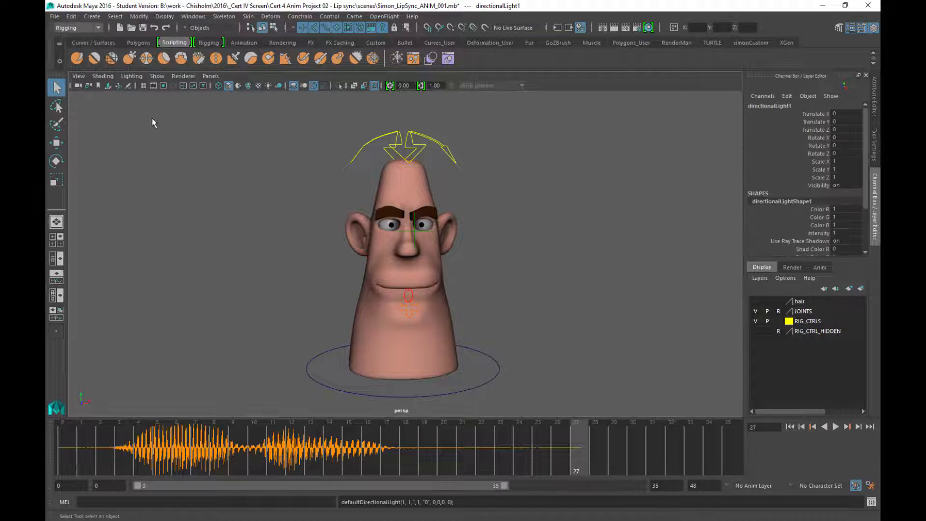
pyautogui.click(57, 141)
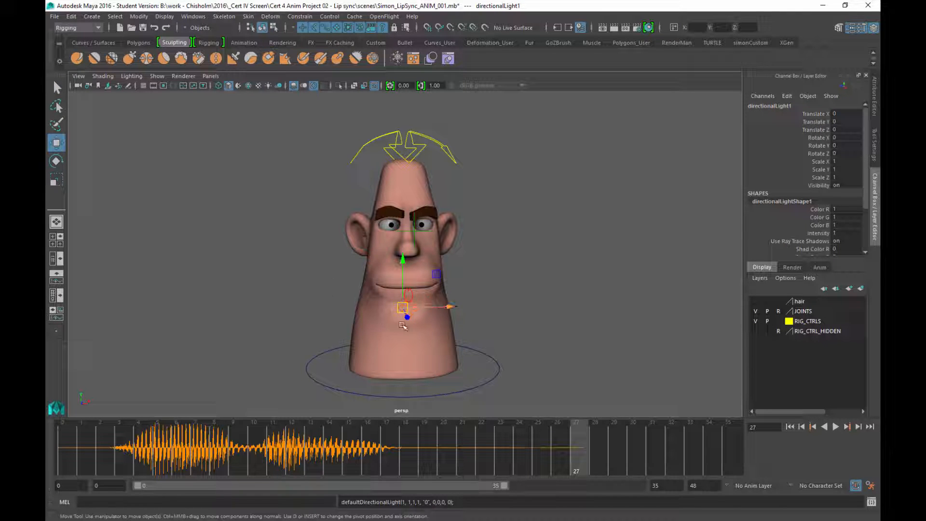
pyautogui.moveTo(403, 307); pyautogui.dragTo(244, 221)
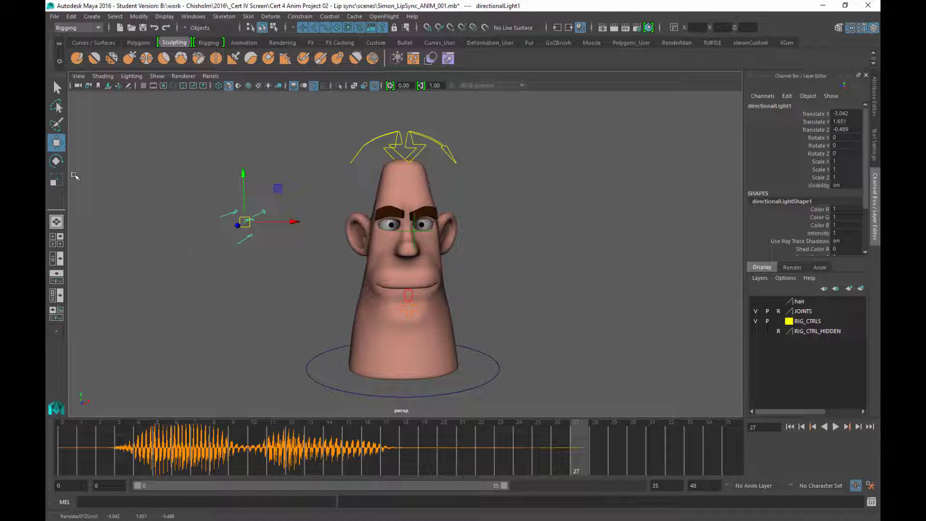
pyautogui.click(59, 147)
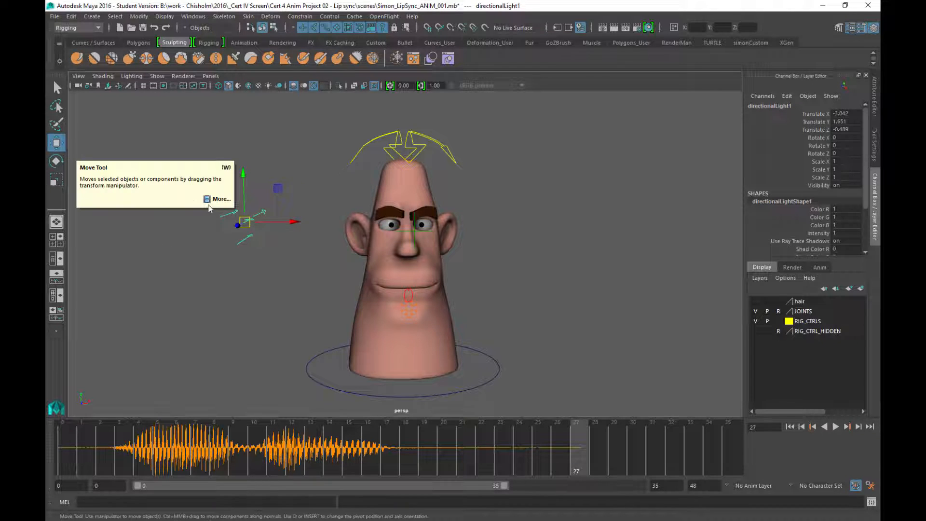
pyautogui.moveTo(251, 221); pyautogui.dragTo(226, 184)
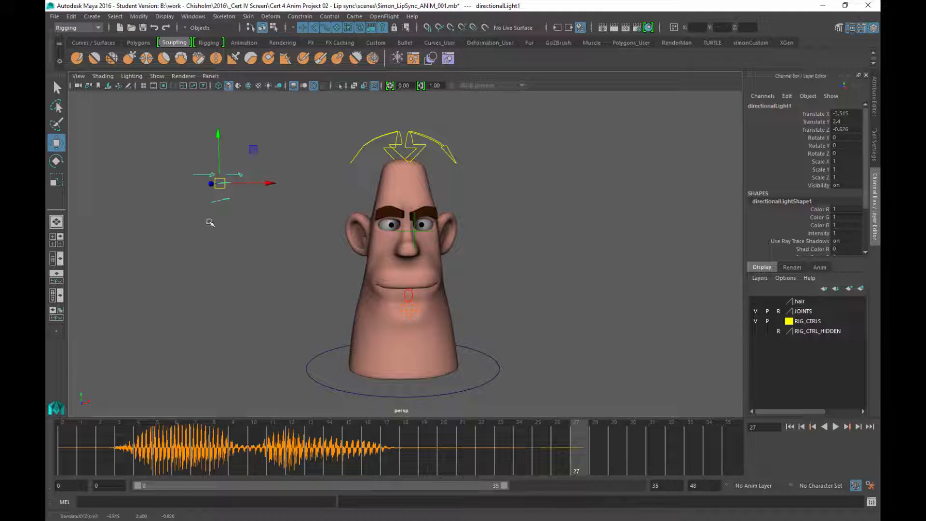
# Rotate the directional light to about X -28.2, Y -26.6, Z -33.3 degrees so it points downward.
pyautogui.click(54, 162)
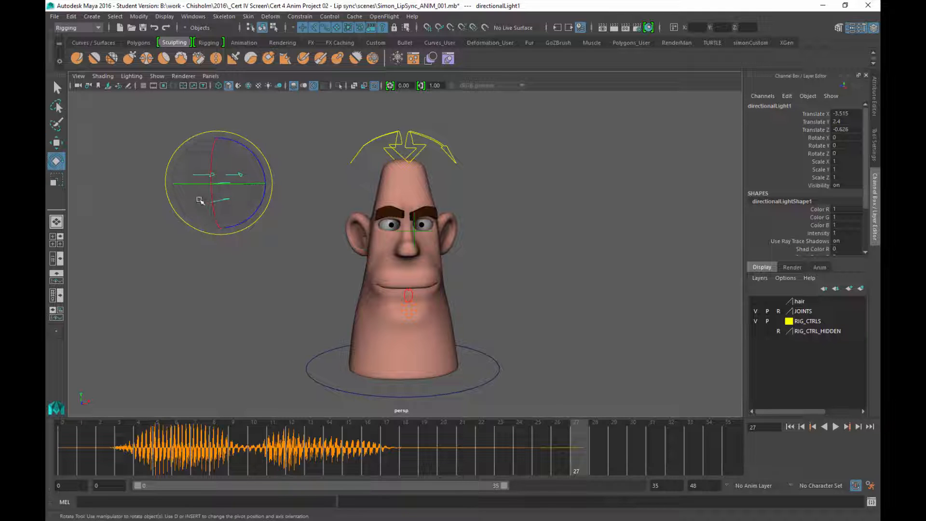
pyautogui.moveTo(197, 200); pyautogui.dragTo(192, 163)
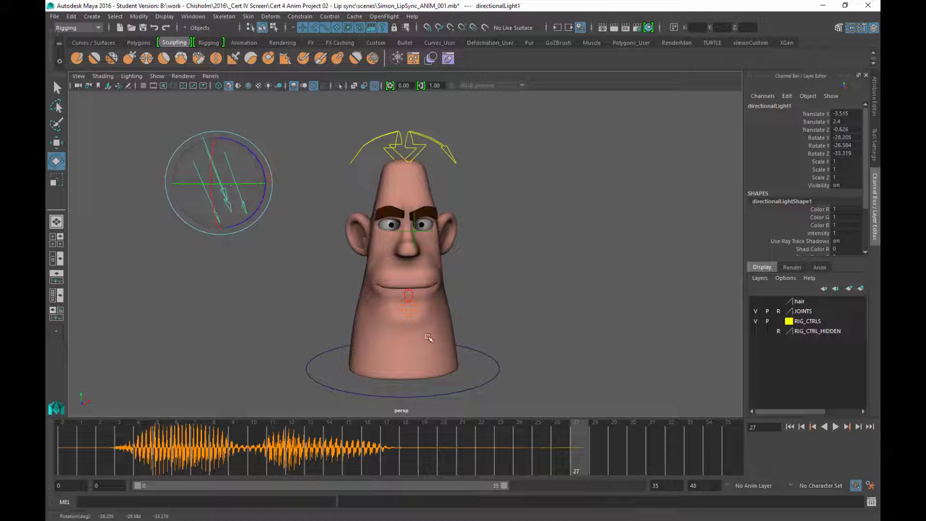
pyautogui.keyDown('alt'); pyautogui.moveTo(561, 225); pyautogui.dragTo(427, 216); pyautogui.keyUp('alt')
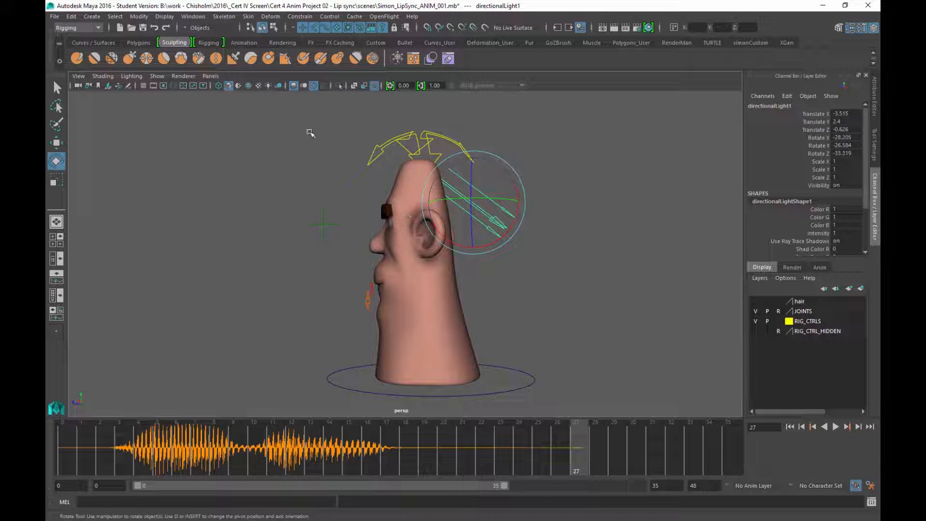
pyautogui.keyDown('alt'); pyautogui.moveTo(589, 310); pyautogui.dragTo(689, 308); pyautogui.keyUp('alt')
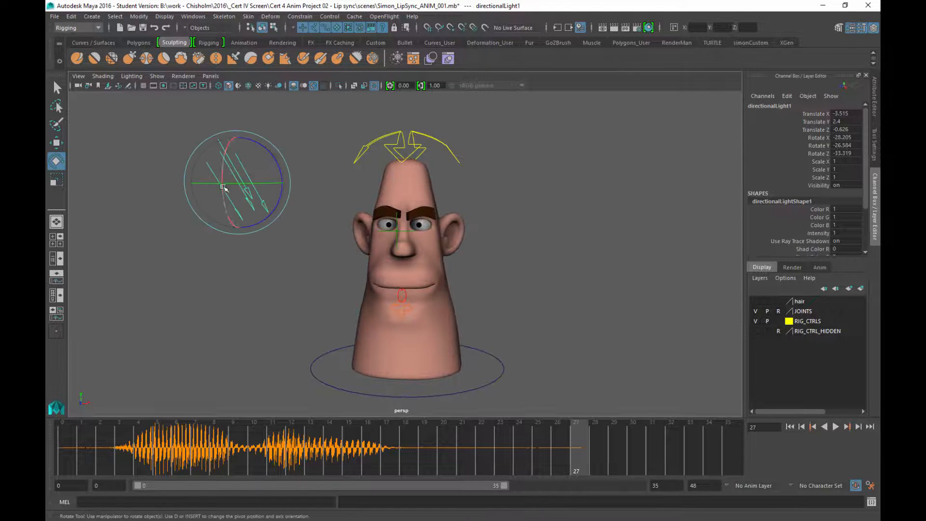
# Move the directional light closer to the head and higher, to about X -2.4, Y 2.9, Z -0.5.
pyautogui.press('w')
pyautogui.keyDown('alt'); pyautogui.moveTo(272, 285); pyautogui.dragTo(285, 273); pyautogui.keyUp('alt')
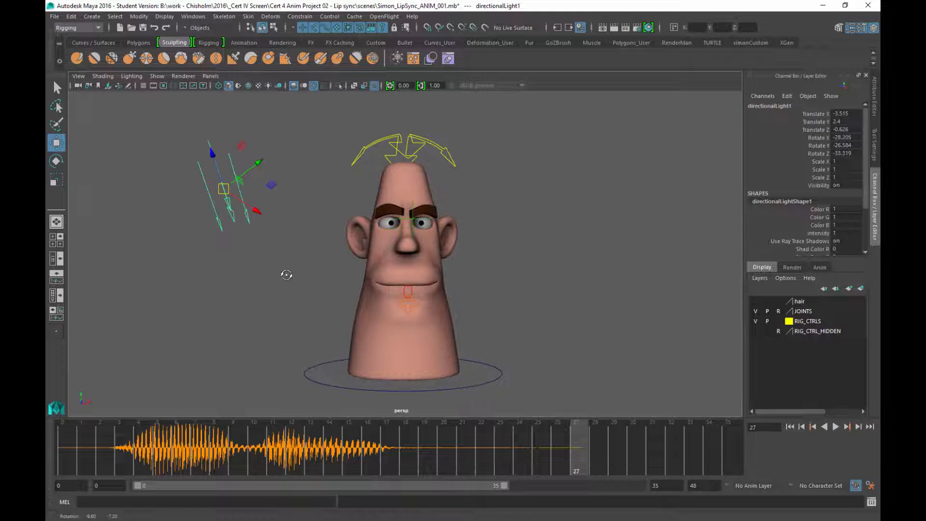
pyautogui.moveTo(220, 188); pyautogui.dragTo(289, 173)
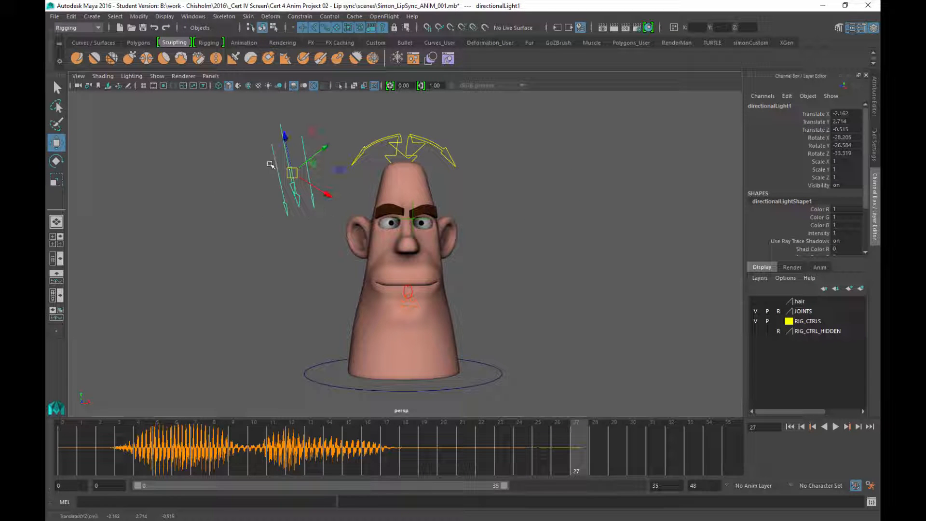
pyautogui.moveTo(504, 228)
pyautogui.keyDown('alt'); pyautogui.mouseDown()
pyautogui.moveTo(337, 226)
pyautogui.moveTo(523, 229)
pyautogui.moveTo(490, 224)
pyautogui.mouseUp(); pyautogui.keyUp('alt')
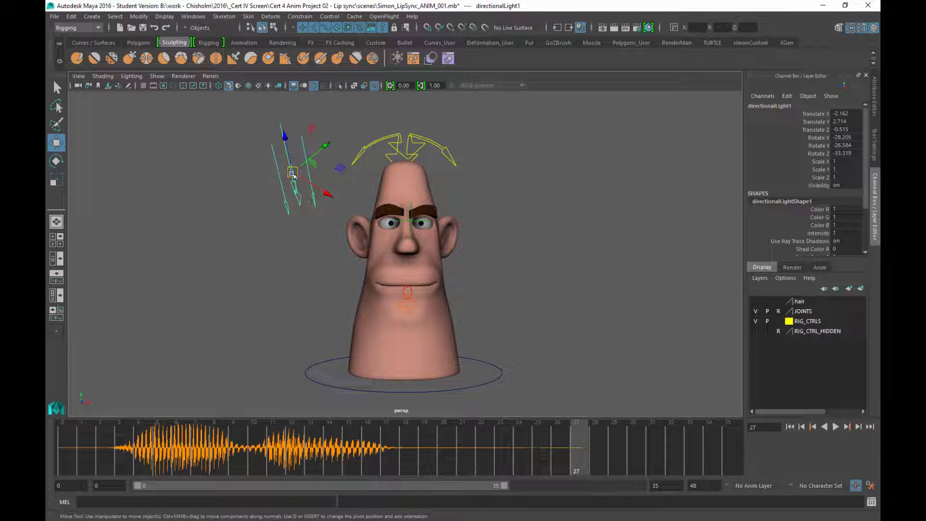
pyautogui.moveTo(292, 173)
pyautogui.mouseDown()
pyautogui.moveTo(661, 182)
pyautogui.moveTo(261, 155)
pyautogui.moveTo(278, 163)
pyautogui.moveTo(269, 176)
pyautogui.moveTo(305, 182)
pyautogui.moveTo(273, 172)
pyautogui.moveTo(286, 180)
pyautogui.mouseUp()
# Rotate the directional light toward the character's face, to about X -12.8, Y -29.4, Z -52 degrees.
pyautogui.press('e')
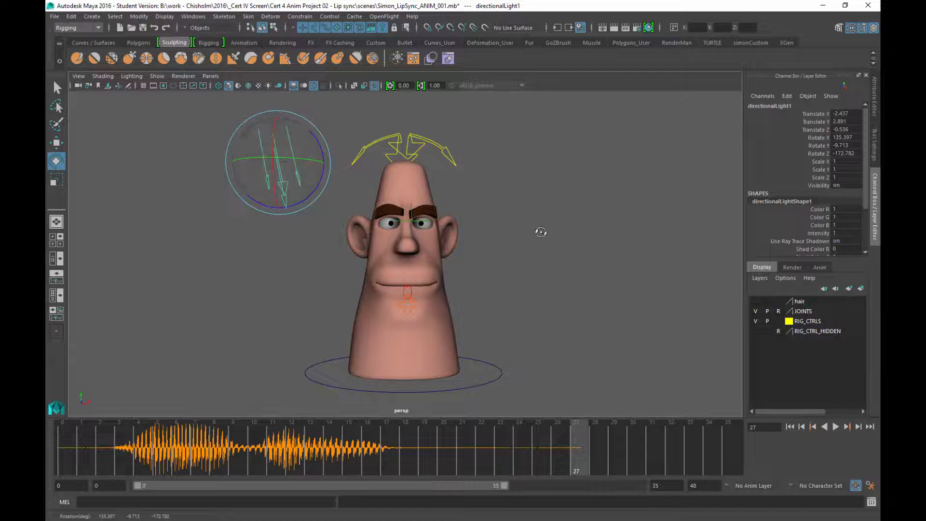
pyautogui.keyDown('alt'); pyautogui.moveTo(540, 232); pyautogui.dragTo(548, 128); pyautogui.keyUp('alt')
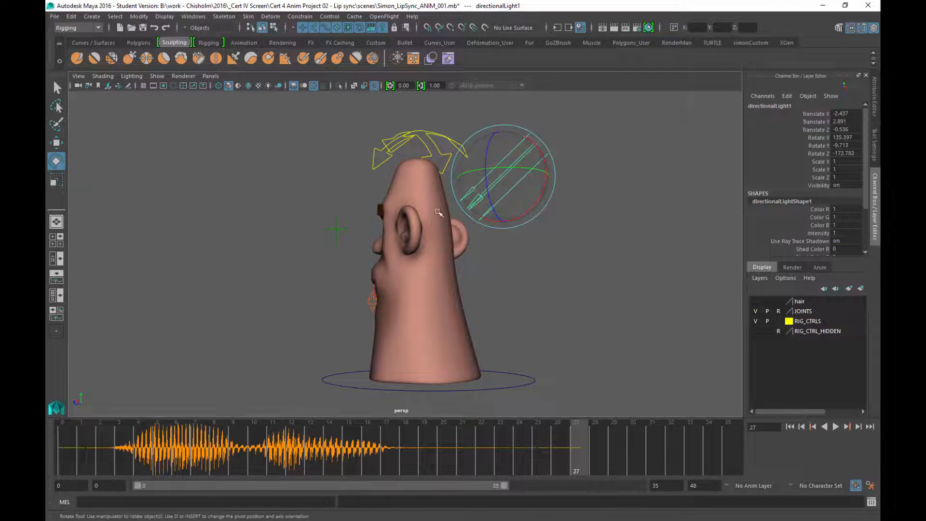
pyautogui.keyDown('alt'); pyautogui.moveTo(357, 260); pyautogui.dragTo(486, 269); pyautogui.keyUp('alt')
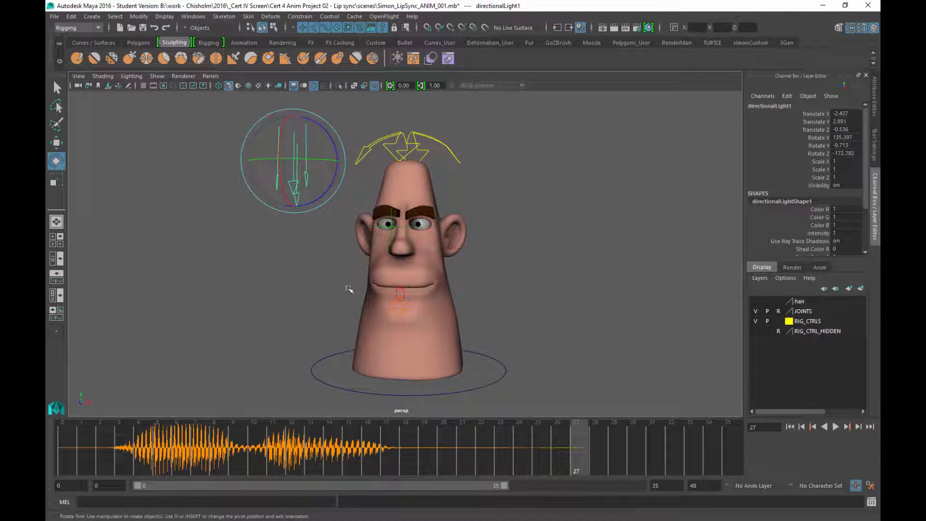
pyautogui.keyDown('alt'); pyautogui.moveTo(537, 250); pyautogui.dragTo(442, 189); pyautogui.keyUp('alt')
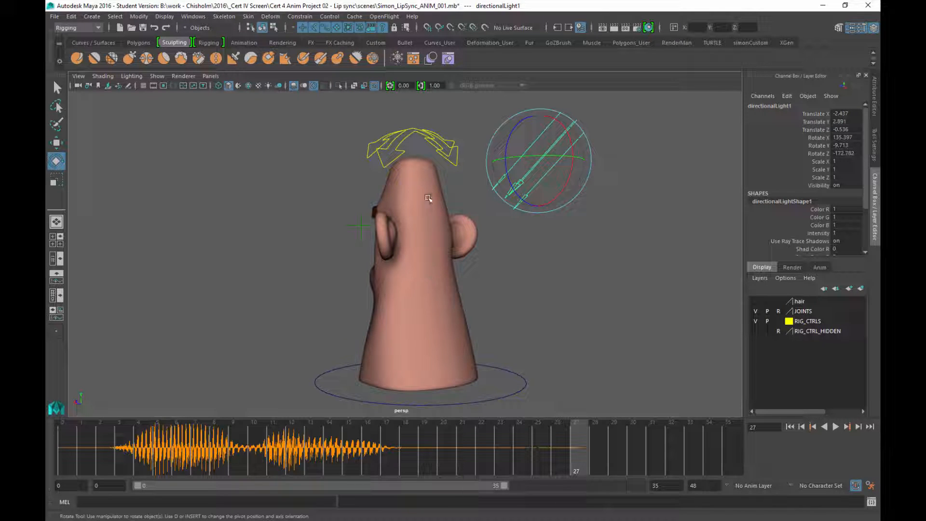
pyautogui.keyDown('alt'); pyautogui.moveTo(419, 203); pyautogui.dragTo(539, 240); pyautogui.keyUp('alt')
pyautogui.moveTo(305, 175); pyautogui.dragTo(280, 166)
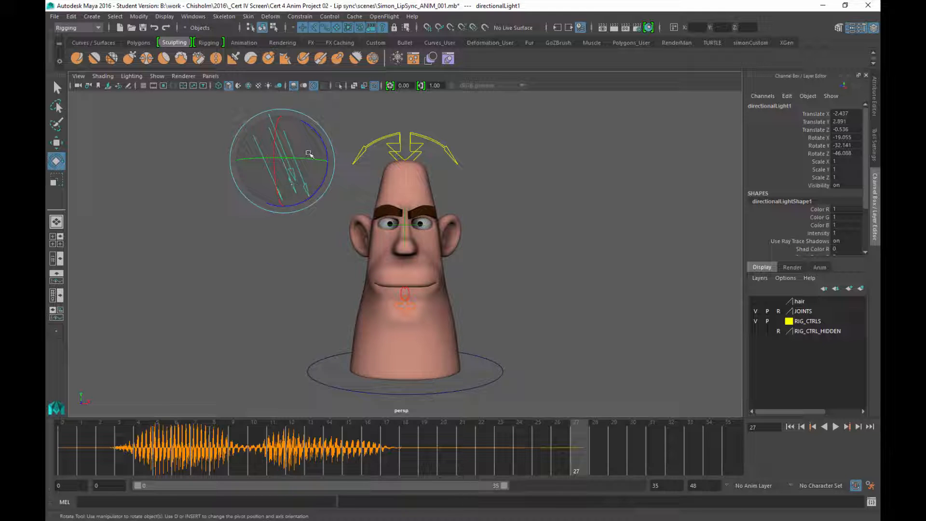
pyautogui.moveTo(302, 149); pyautogui.dragTo(271, 148)
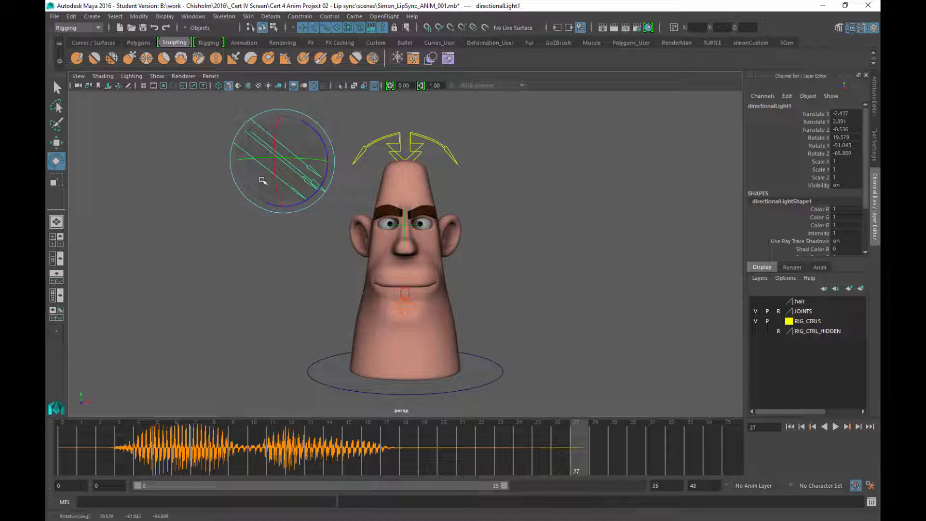
pyautogui.moveTo(260, 144); pyautogui.dragTo(293, 129)
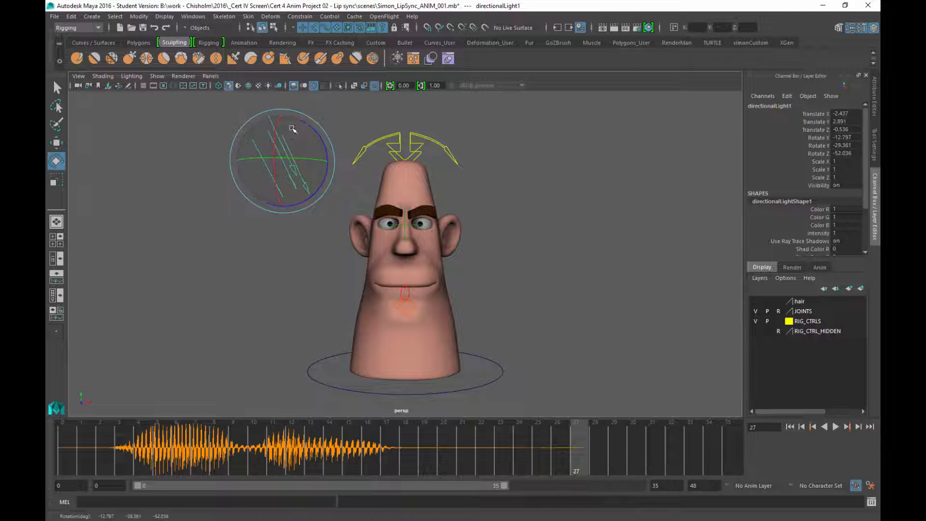
# Light the viewport with the scene lights and try rotating the directional light to about X 157.5, Y 5.1, Z -130.5 degrees.
pyautogui.click(266, 87)
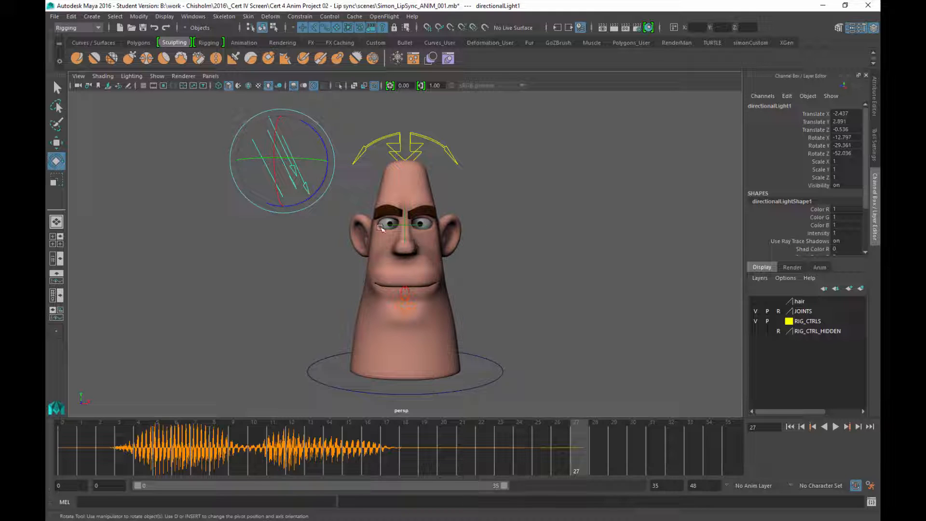
pyautogui.moveTo(290, 164)
pyautogui.mouseDown()
pyautogui.moveTo(269, 174)
pyautogui.moveTo(313, 179)
pyautogui.mouseUp()
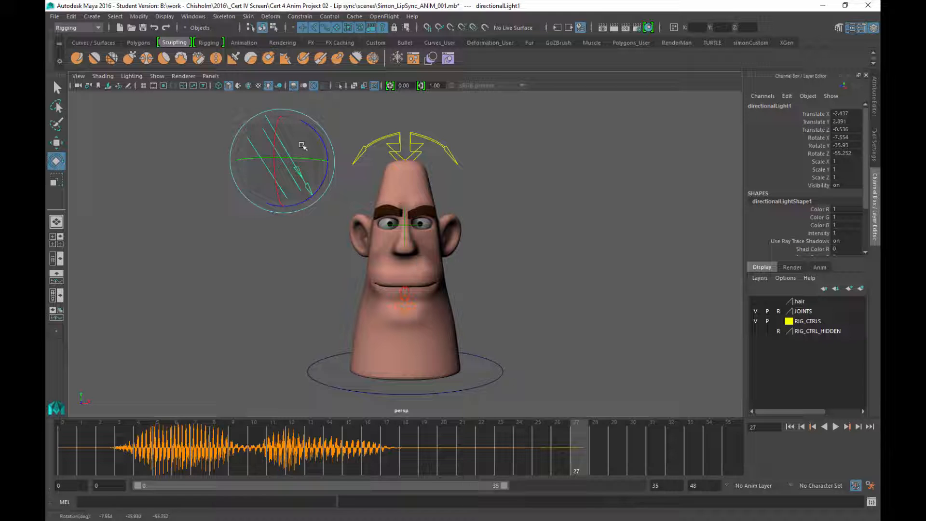
pyautogui.moveTo(302, 145)
pyautogui.mouseDown()
pyautogui.moveTo(250, 135)
pyautogui.moveTo(314, 151)
pyautogui.moveTo(247, 151)
pyautogui.mouseUp()
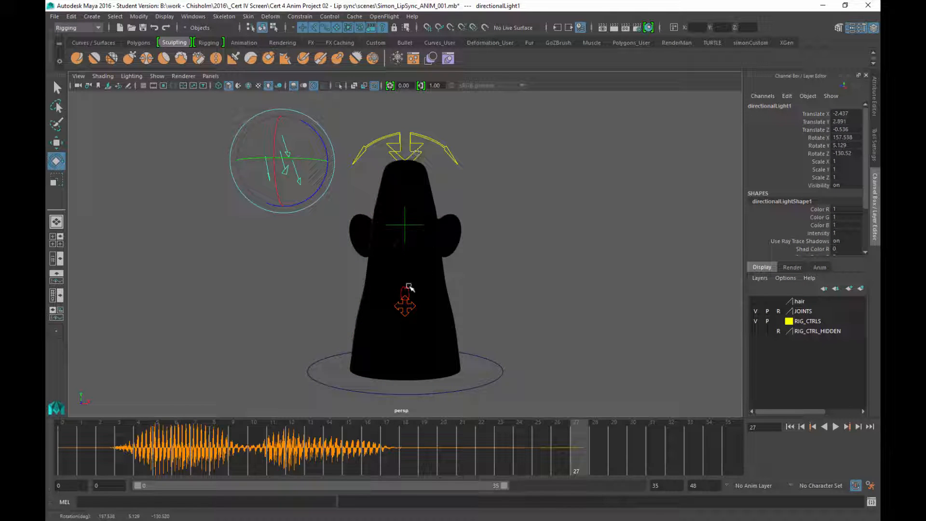
# Rotate the directional light to about X 31.8, Y -24.3, Z -94.4 degrees so it lights the face from the side.
pyautogui.keyDown('alt'); pyautogui.moveTo(546, 213); pyautogui.dragTo(492, 219); pyautogui.keyUp('alt')
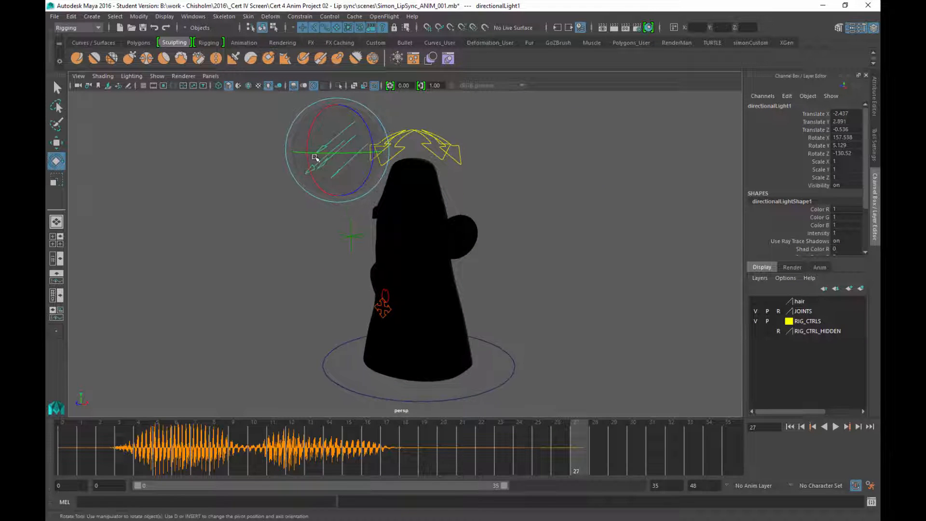
pyautogui.moveTo(314, 153)
pyautogui.mouseDown()
pyautogui.moveTo(362, 149)
pyautogui.moveTo(341, 141)
pyautogui.moveTo(358, 157)
pyautogui.moveTo(320, 149)
pyautogui.moveTo(310, 115)
pyautogui.moveTo(321, 169)
pyautogui.mouseUp()
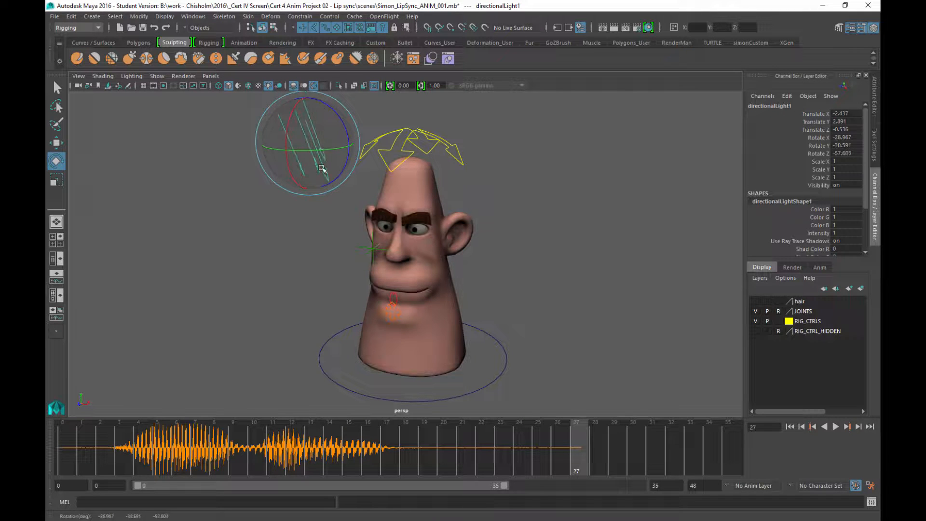
pyautogui.keyDown('alt'); pyautogui.moveTo(320, 210); pyautogui.dragTo(364, 188); pyautogui.keyUp('alt')
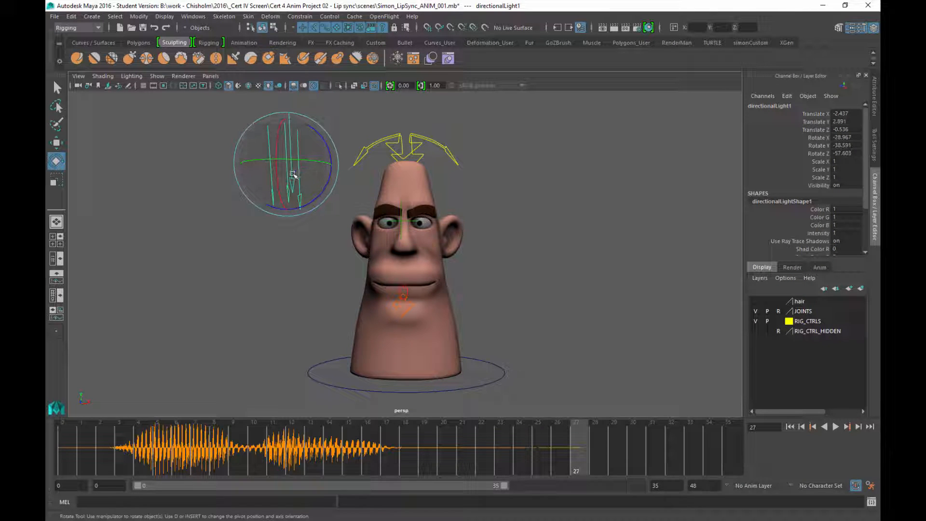
pyautogui.moveTo(293, 175); pyautogui.dragTo(285, 194)
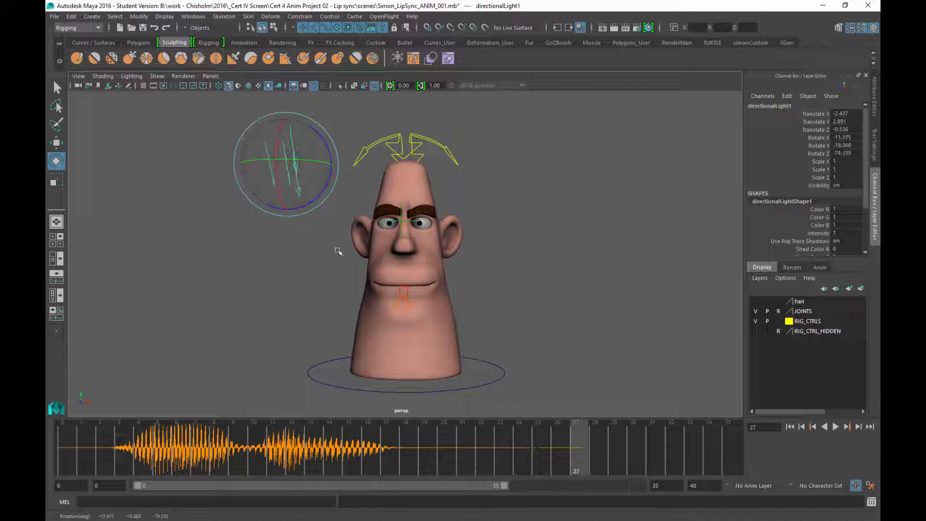
pyautogui.keyDown('alt'); pyautogui.moveTo(338, 251); pyautogui.dragTo(331, 223); pyautogui.keyUp('alt')
pyautogui.moveTo(300, 155); pyautogui.dragTo(258, 159)
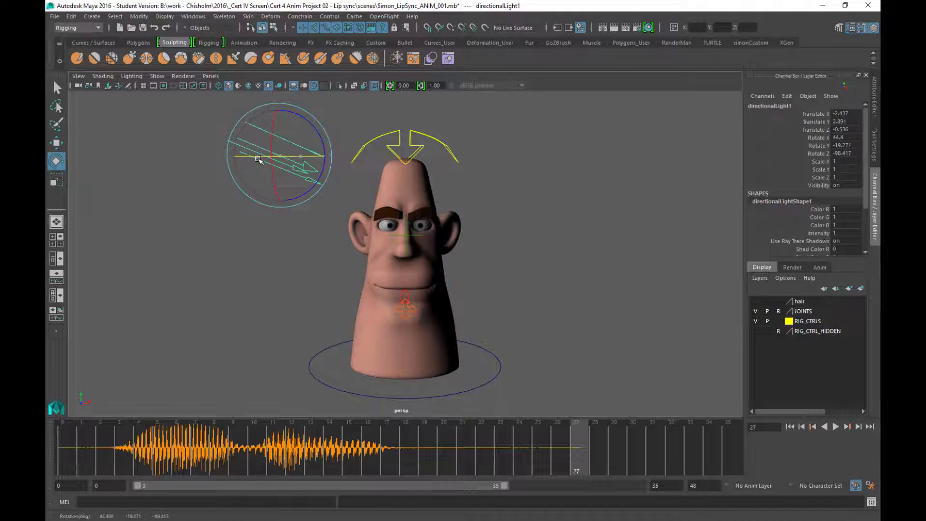
pyautogui.keyDown('alt'); pyautogui.moveTo(401, 257); pyautogui.dragTo(406, 248); pyautogui.keyUp('alt')
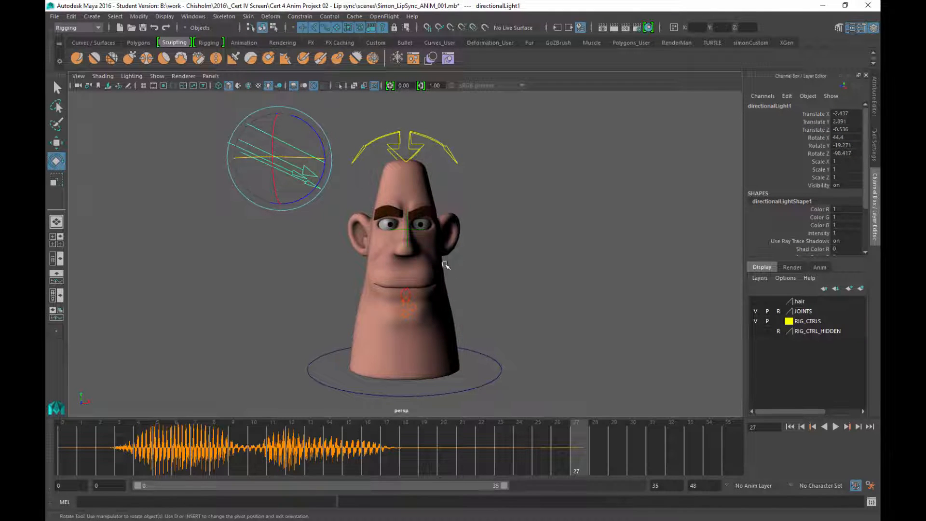
pyautogui.moveTo(258, 157)
pyautogui.mouseDown()
pyautogui.moveTo(341, 166)
pyautogui.moveTo(277, 161)
pyautogui.moveTo(258, 143)
pyautogui.moveTo(289, 147)
pyautogui.moveTo(270, 149)
pyautogui.moveTo(283, 149)
pyautogui.moveTo(300, 174)
pyautogui.moveTo(322, 239)
pyautogui.moveTo(286, 190)
pyautogui.mouseUp()
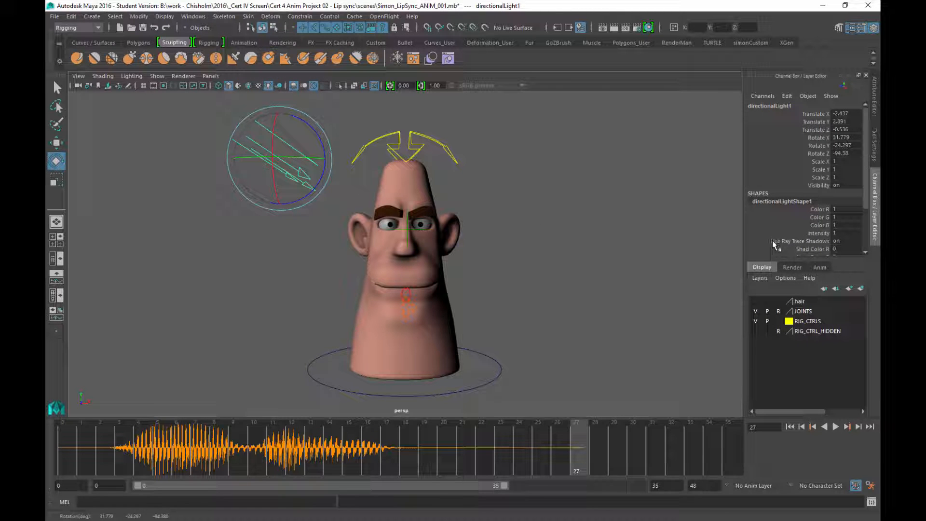
# Open the directional light's Use Ray Trace Shadows value for editing.
pyautogui.click(837, 241)
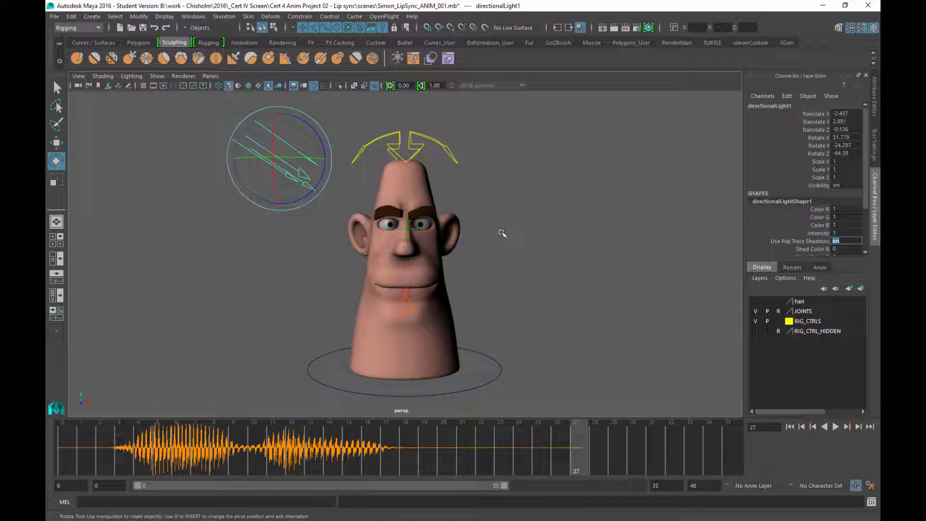
pyautogui.keyDown('alt'); pyautogui.moveTo(233, 273); pyautogui.dragTo(239, 275); pyautogui.keyUp('alt')
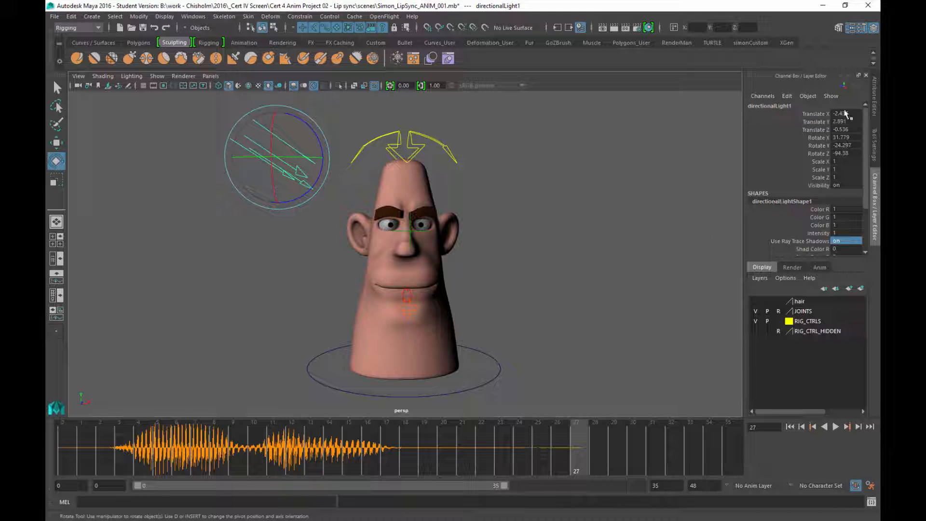
# Open the directional light's detailed attributes and rotate the light to about X 0.2, Y -24.3 degrees.
pyautogui.click(874, 97)
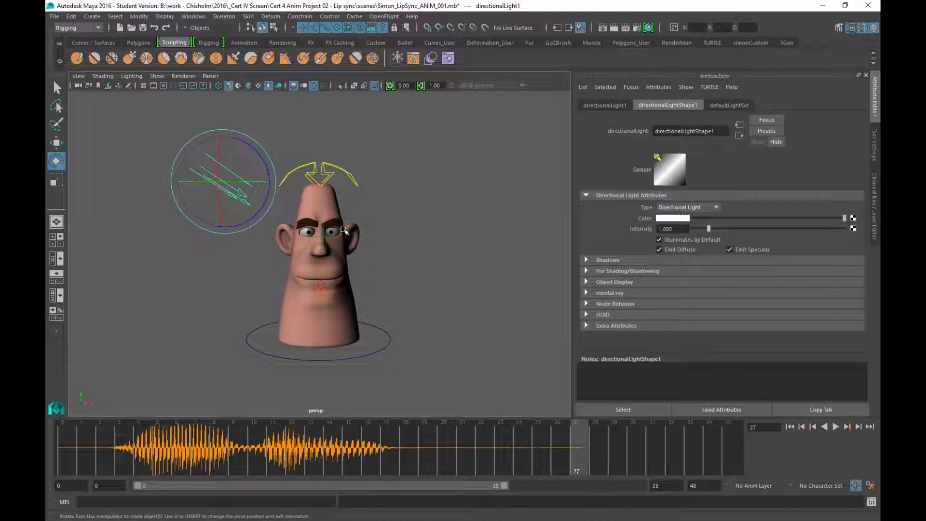
pyautogui.keyDown('alt'); pyautogui.moveTo(342, 230); pyautogui.dragTo(368, 211); pyautogui.keyUp('alt')
pyautogui.keyDown('alt'); pyautogui.moveTo(368, 211); pyautogui.dragTo(401, 235, button='right'); pyautogui.keyUp('alt')
pyautogui.moveTo(400, 236)
pyautogui.keyDown('alt'); pyautogui.mouseDown()
pyautogui.moveTo(392, 228)
pyautogui.moveTo(403, 235)
pyautogui.mouseUp(); pyautogui.keyUp('alt')
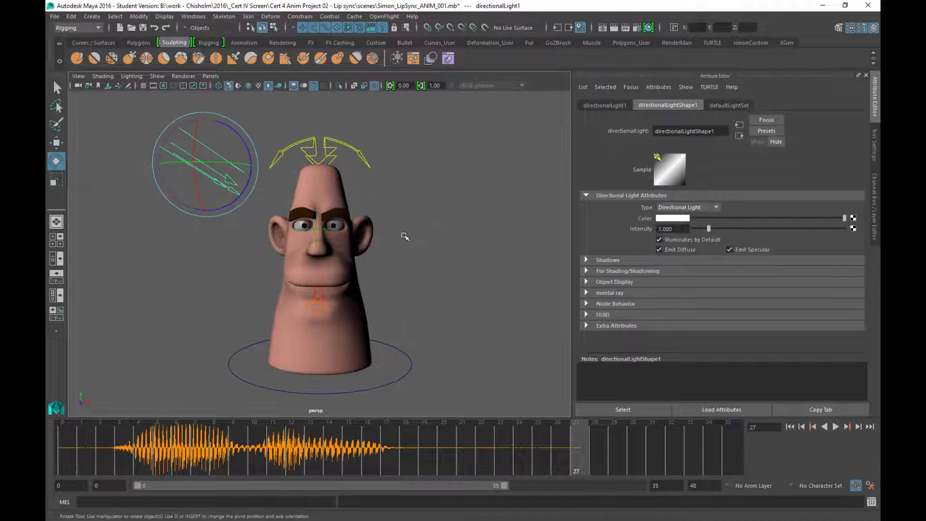
pyautogui.moveTo(212, 199)
pyautogui.mouseDown()
pyautogui.moveTo(217, 167)
pyautogui.moveTo(240, 154)
pyautogui.moveTo(206, 154)
pyautogui.mouseUp()
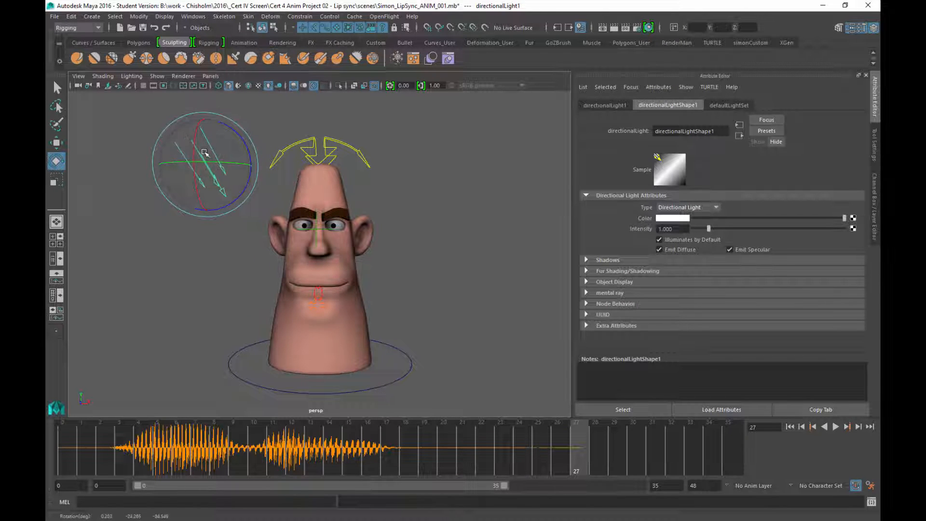
pyautogui.keyDown('alt'); pyautogui.moveTo(396, 316); pyautogui.dragTo(329, 239, button='right'); pyautogui.keyUp('alt')
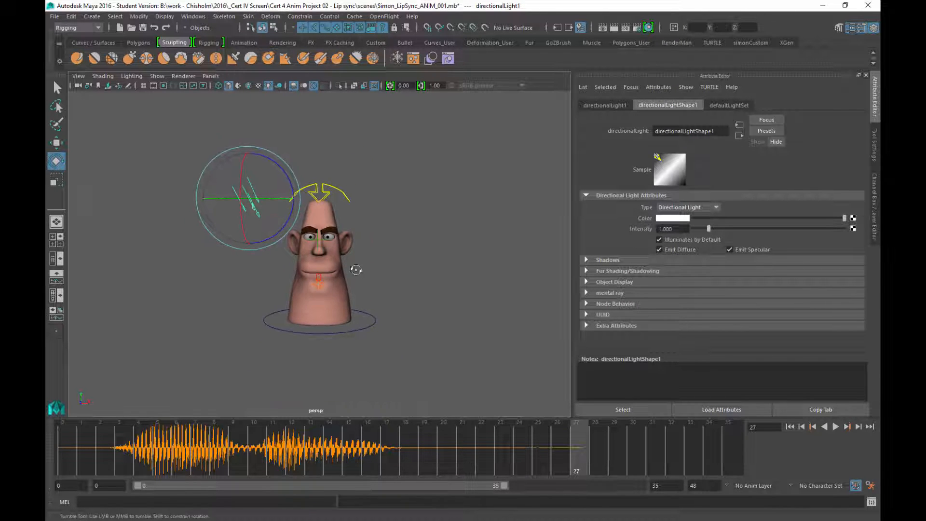
pyautogui.keyDown('alt'); pyautogui.moveTo(395, 211); pyautogui.dragTo(396, 232, button='right'); pyautogui.keyUp('alt')
pyautogui.keyDown('alt'); pyautogui.moveTo(399, 224); pyautogui.dragTo(405, 226, button='middle'); pyautogui.keyUp('alt')
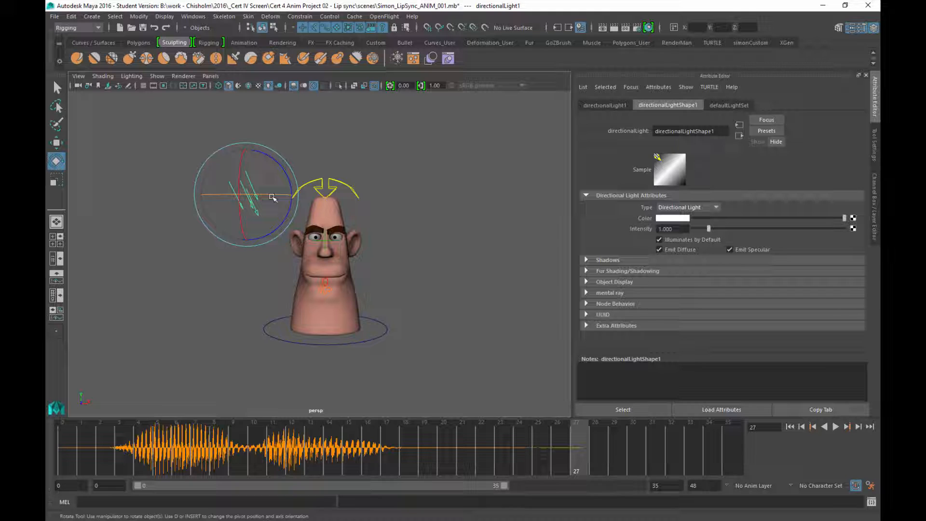
# Delete the directional light and create a volume light in its place.
pyautogui.press('Delete')
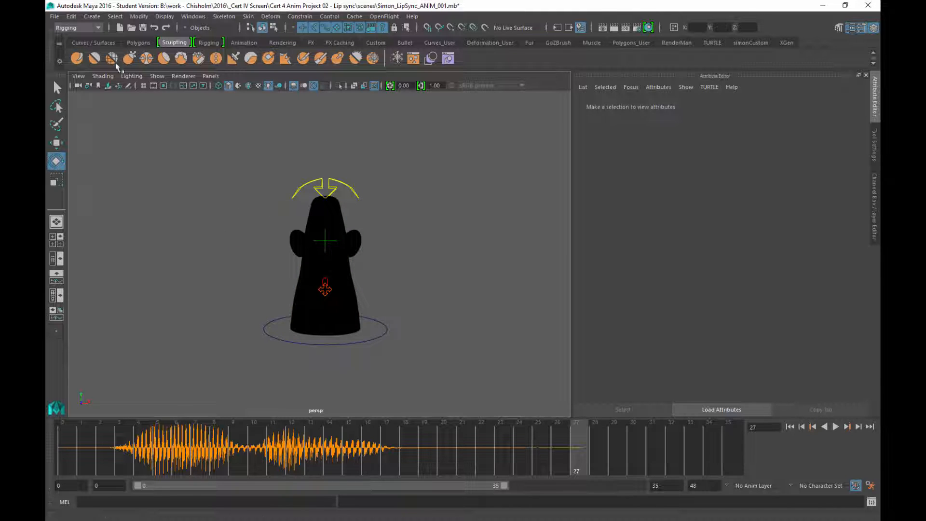
pyautogui.click(99, 16)
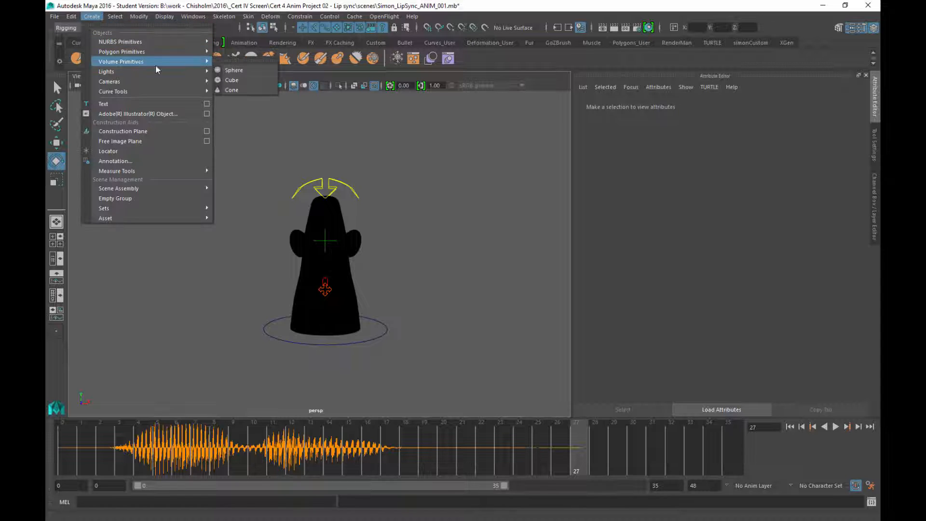
pyautogui.moveTo(192, 73)
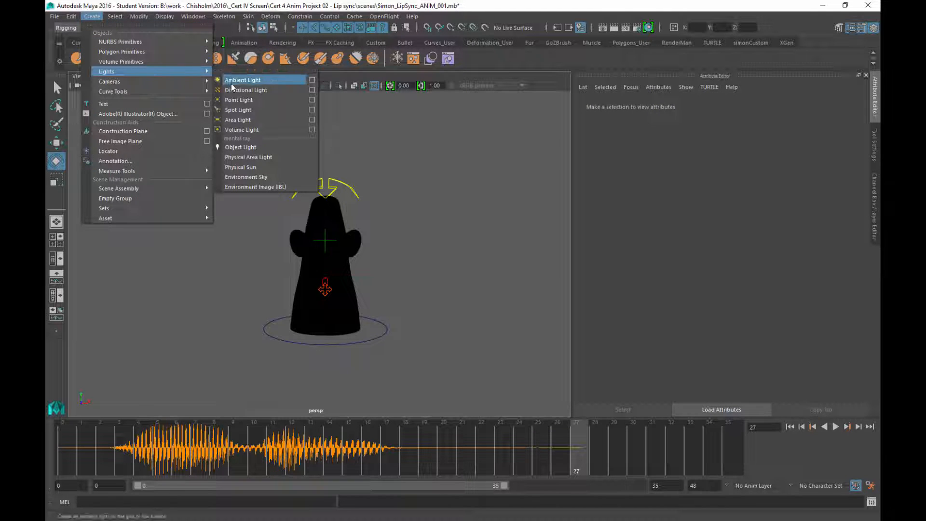
pyautogui.click(236, 129)
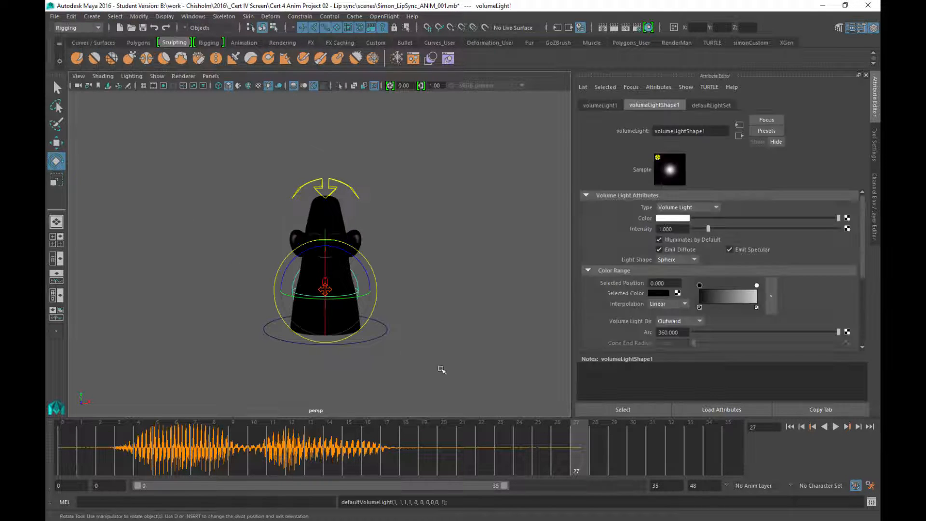
# Move the volume light out of the head to about X 3.4, Z 1.3 beside the character and raise it toward face height.
pyautogui.keyDown('alt'); pyautogui.moveTo(440, 289); pyautogui.dragTo(365, 311); pyautogui.keyUp('alt')
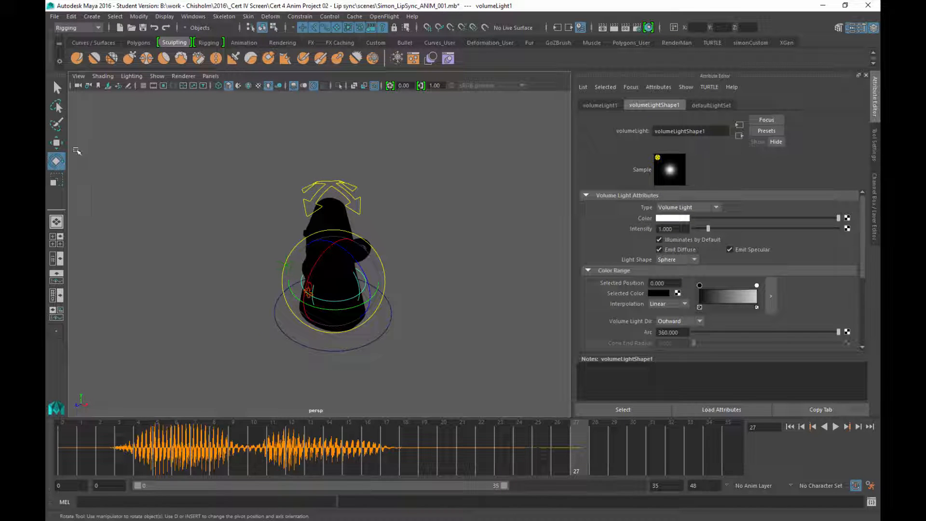
pyautogui.click(56, 142)
pyautogui.keyDown('alt'); pyautogui.moveTo(360, 347); pyautogui.dragTo(360, 386); pyautogui.keyUp('alt')
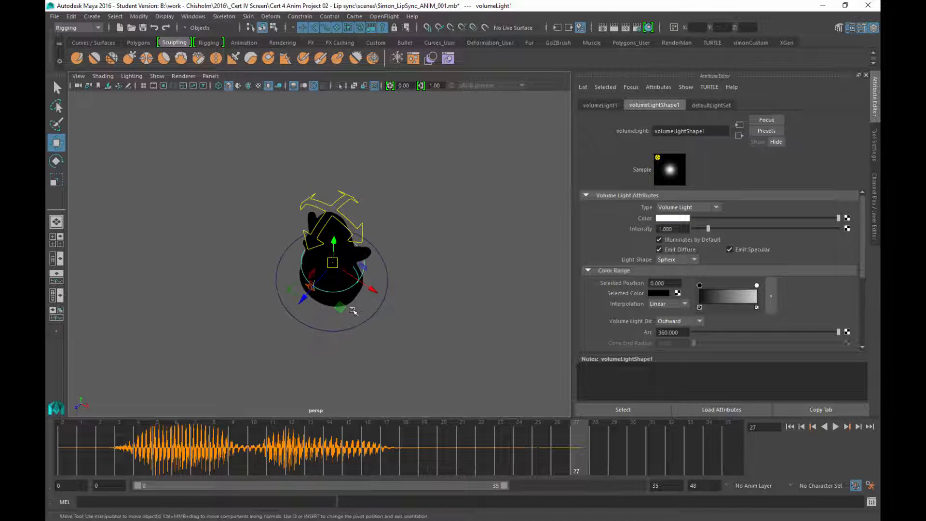
pyautogui.moveTo(342, 309); pyautogui.dragTo(448, 290)
pyautogui.keyDown('alt'); pyautogui.moveTo(458, 353); pyautogui.dragTo(460, 316); pyautogui.keyUp('alt')
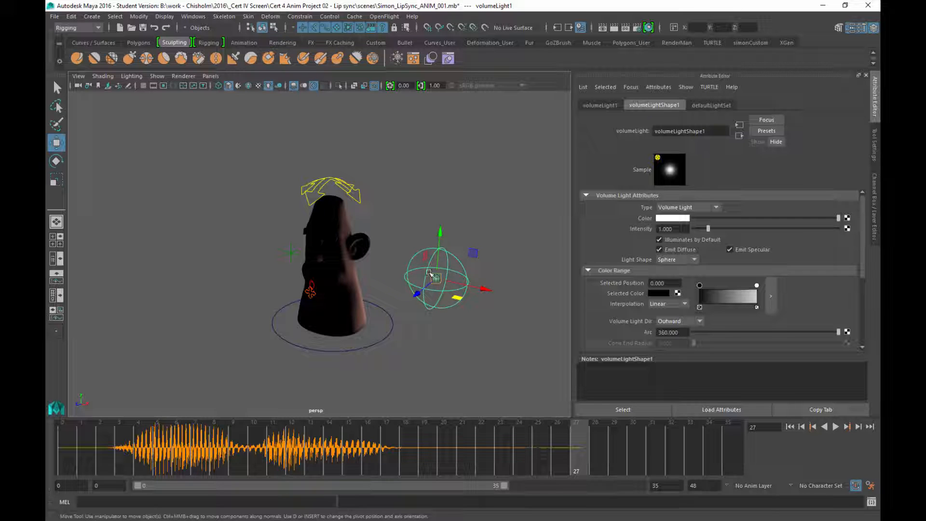
pyautogui.keyDown('alt'); pyautogui.moveTo(428, 273); pyautogui.dragTo(447, 282); pyautogui.keyUp('alt')
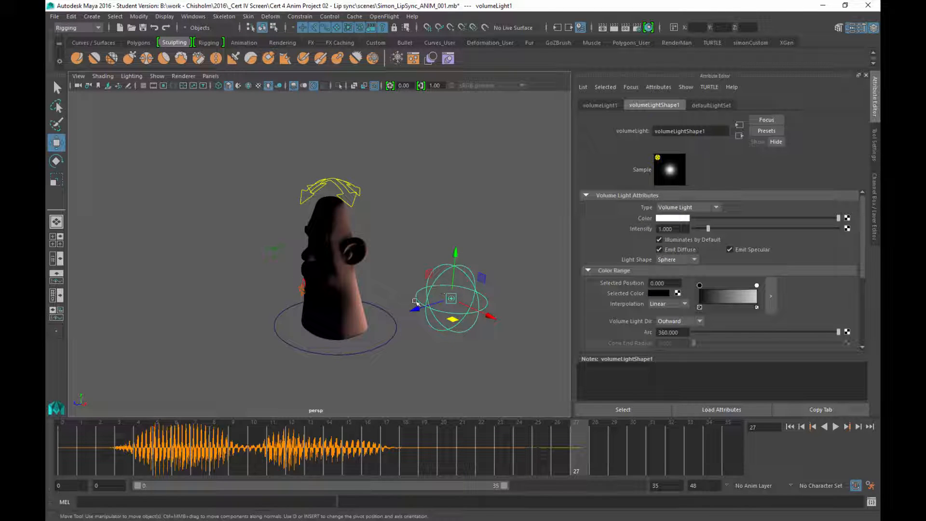
pyautogui.keyDown('alt'); pyautogui.moveTo(416, 302); pyautogui.dragTo(293, 322); pyautogui.keyUp('alt')
pyautogui.keyDown('alt'); pyautogui.moveTo(367, 330); pyautogui.dragTo(509, 259); pyautogui.keyUp('alt')
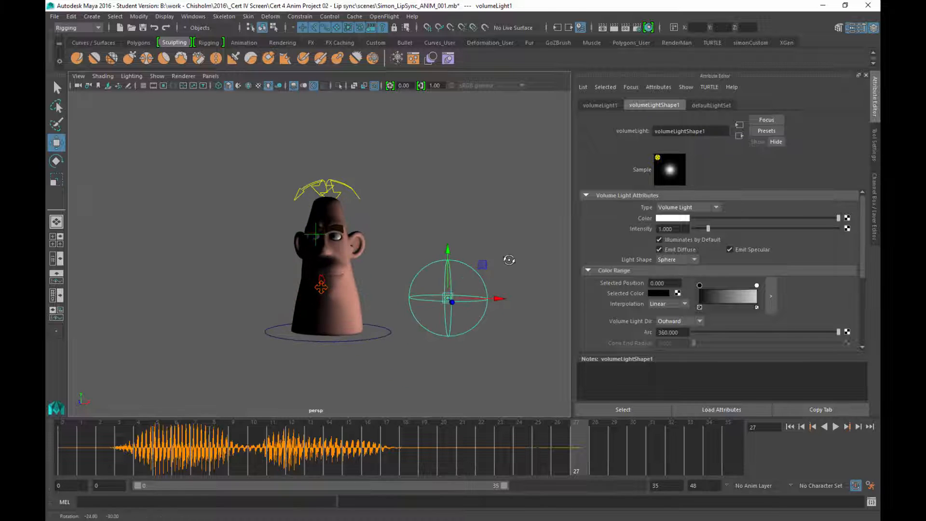
pyautogui.moveTo(446, 246); pyautogui.dragTo(441, 215)
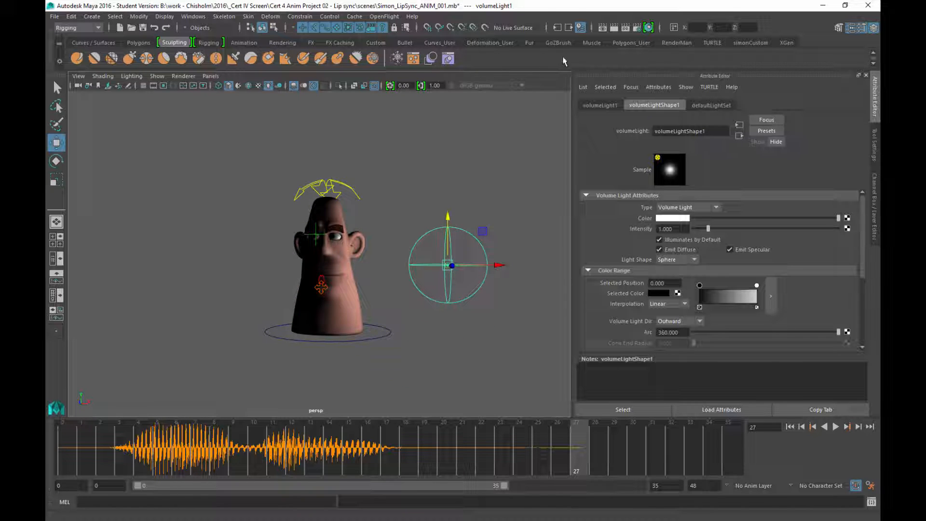
# Render the current view and inspect the image's alpha channel, restoring the colour display before closing the render.
pyautogui.click(602, 28)
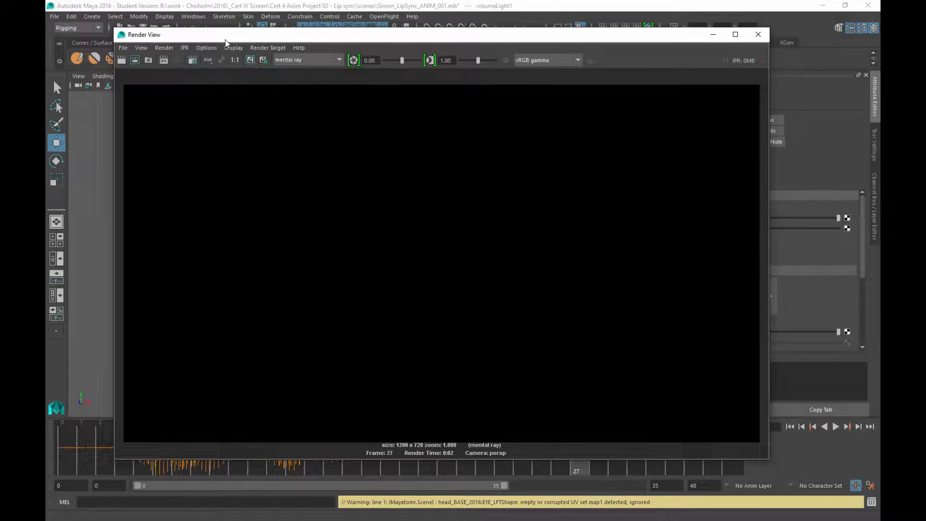
pyautogui.moveTo(227, 40); pyautogui.dragTo(411, 345)
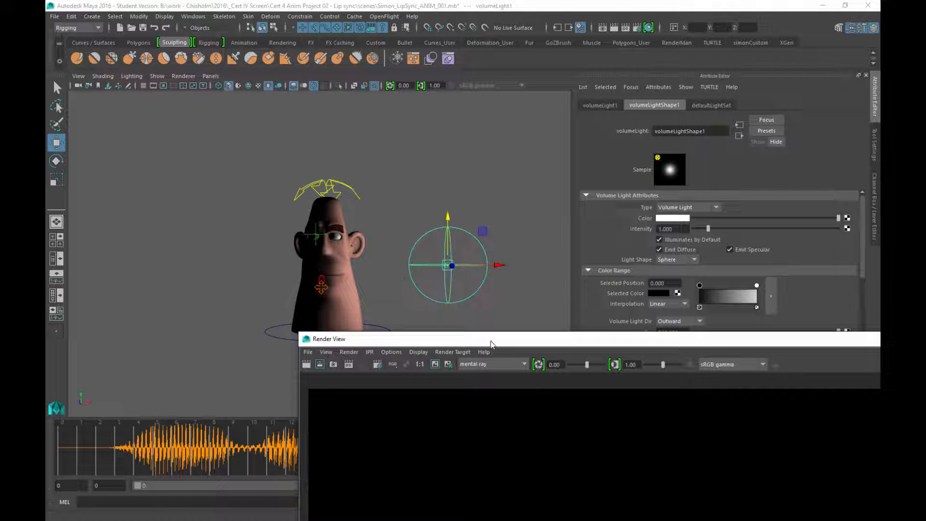
pyautogui.moveTo(492, 344); pyautogui.dragTo(414, 102)
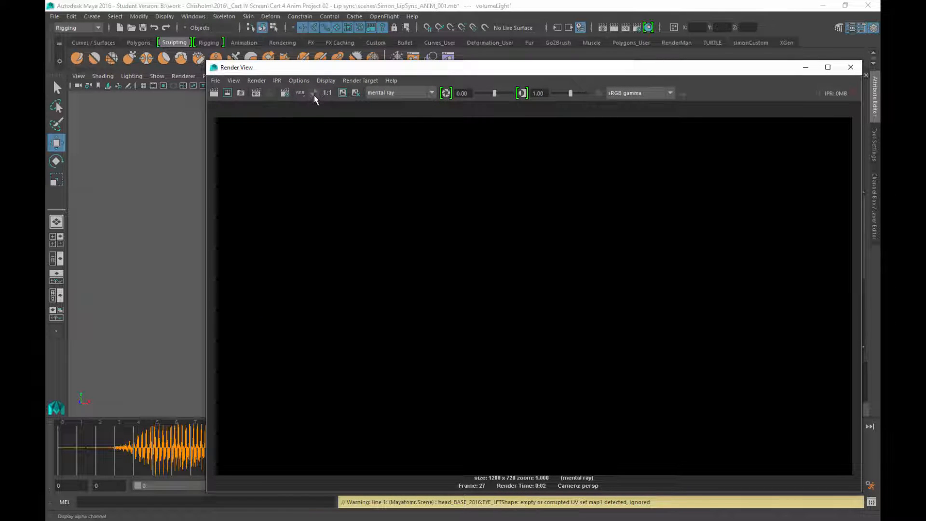
pyautogui.click(314, 93)
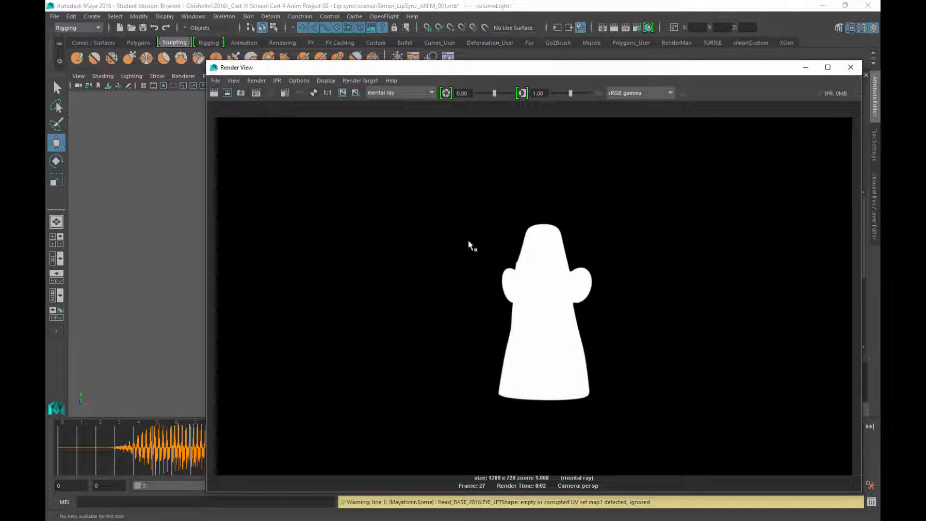
pyautogui.click(300, 93)
pyautogui.click(850, 67)
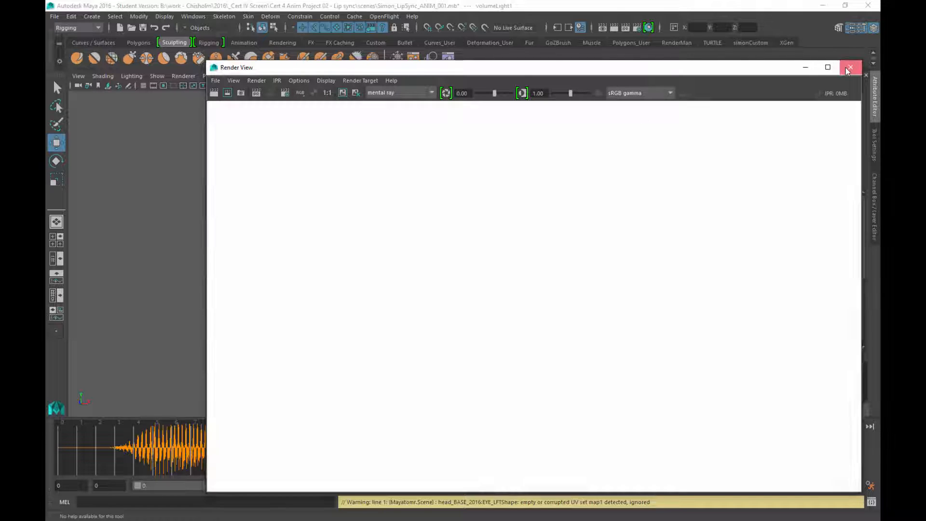
# Scale the volume light up uniformly so its sphere reaches the character, and check the result in a test render.
pyautogui.click(56, 180)
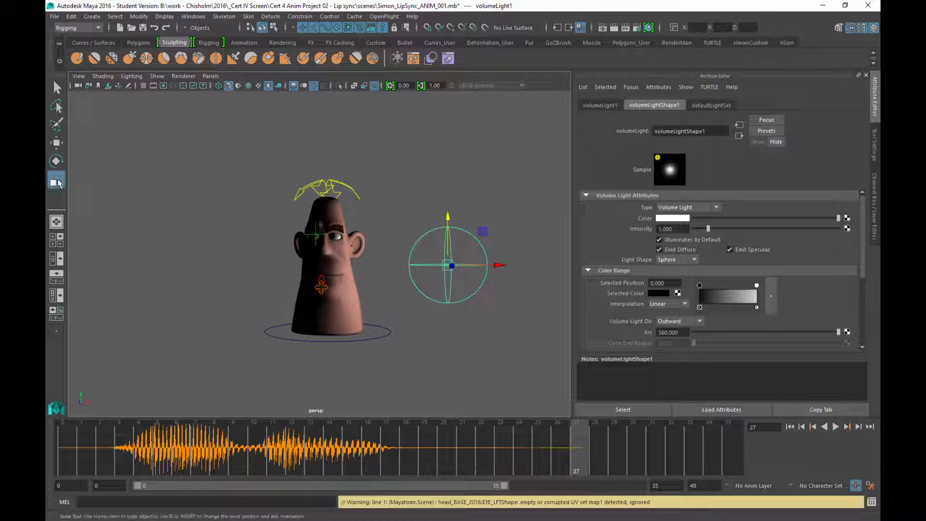
pyautogui.keyDown('alt'); pyautogui.moveTo(425, 320); pyautogui.dragTo(612, 304); pyautogui.keyUp('alt')
pyautogui.keyDown('alt'); pyautogui.moveTo(341, 242); pyautogui.dragTo(374, 223); pyautogui.keyUp('alt')
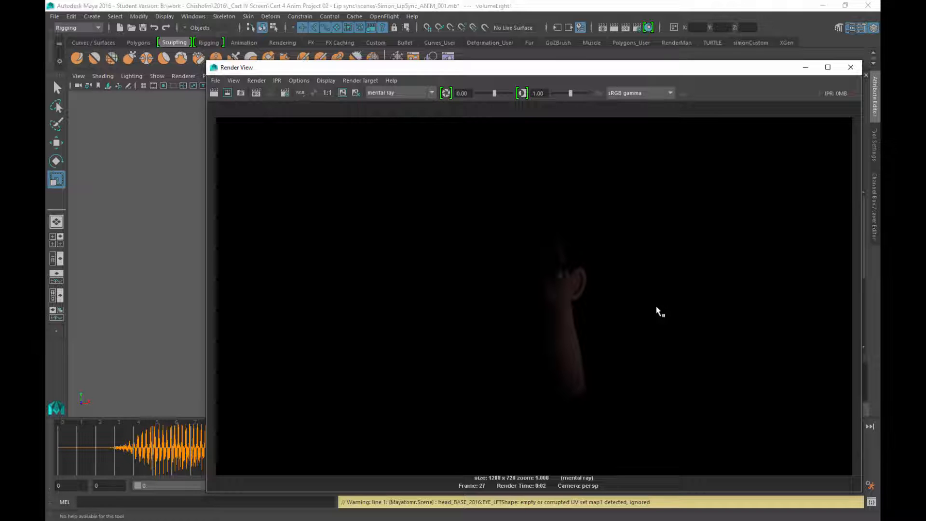
pyautogui.click(850, 67)
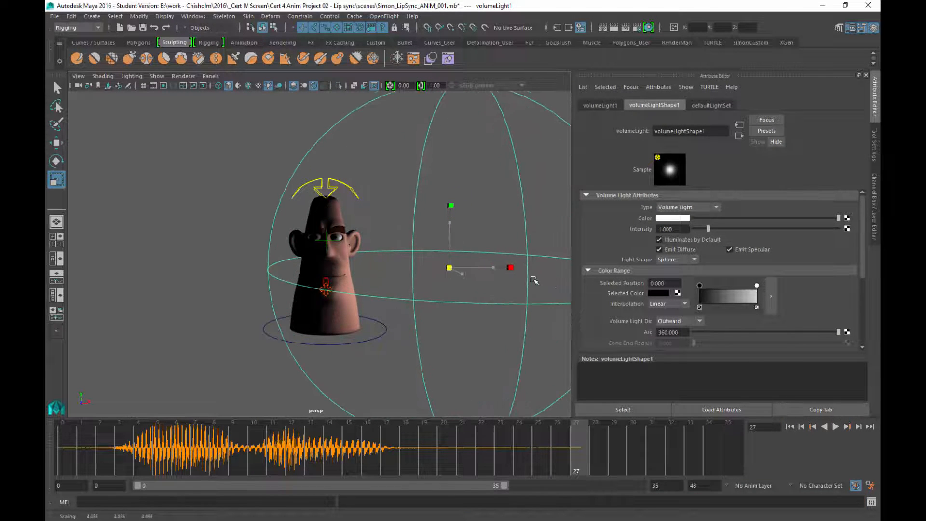
# Enlarge the volume light uniformly to a scale of about 6.9 so it surrounds the character, and check a test render.
pyautogui.moveTo(534, 280); pyautogui.dragTo(573, 295)
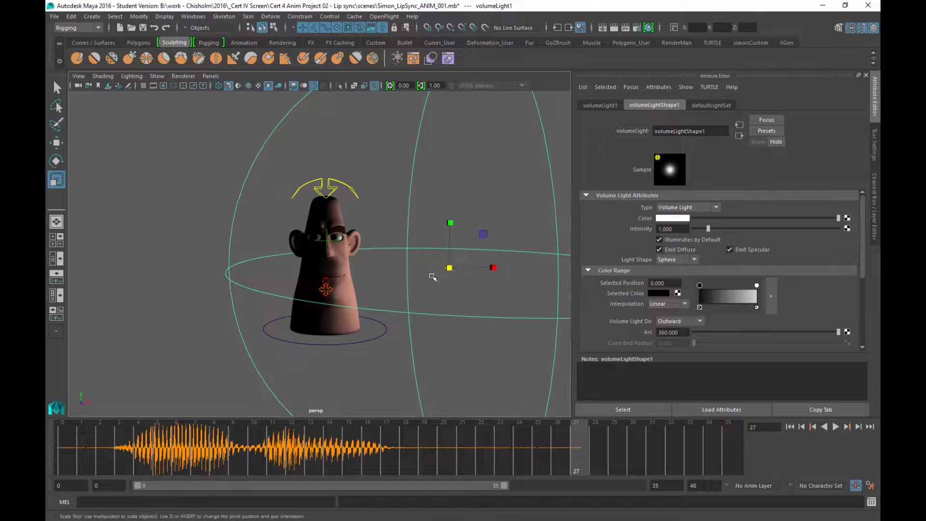
pyautogui.keyDown('alt'); pyautogui.moveTo(432, 277); pyautogui.dragTo(499, 294); pyautogui.keyUp('alt')
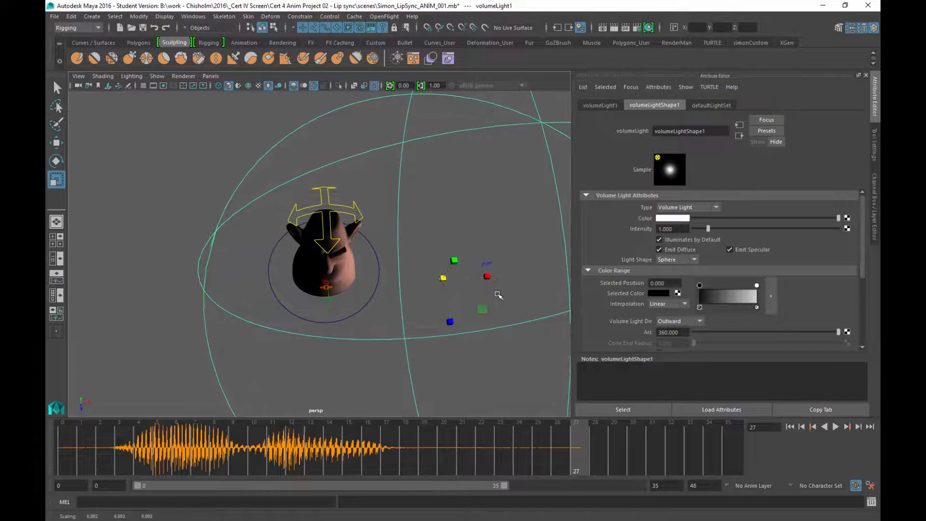
pyautogui.keyDown('alt'); pyautogui.moveTo(422, 351); pyautogui.dragTo(412, 337, button='middle'); pyautogui.keyUp('alt')
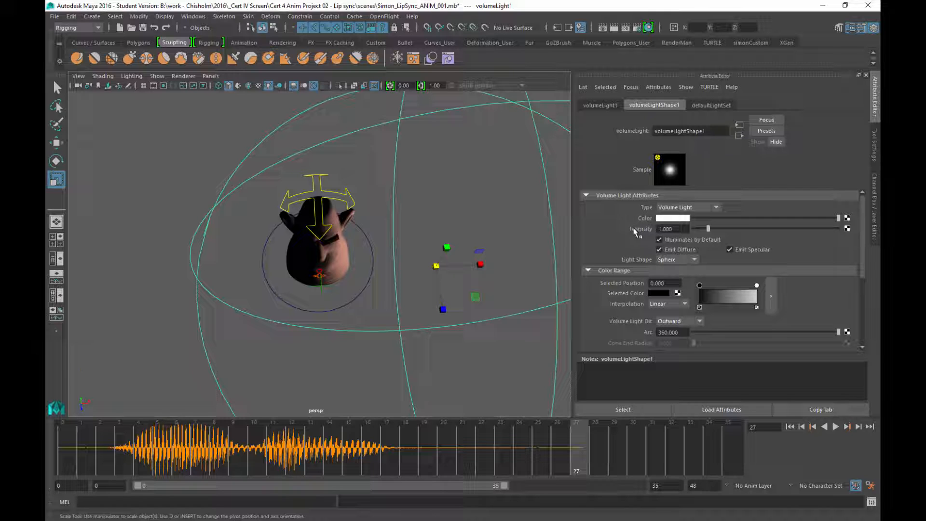
pyautogui.doubleClick(675, 229)
pyautogui.keyDown('alt'); pyautogui.moveTo(391, 248); pyautogui.dragTo(399, 197); pyautogui.keyUp('alt')
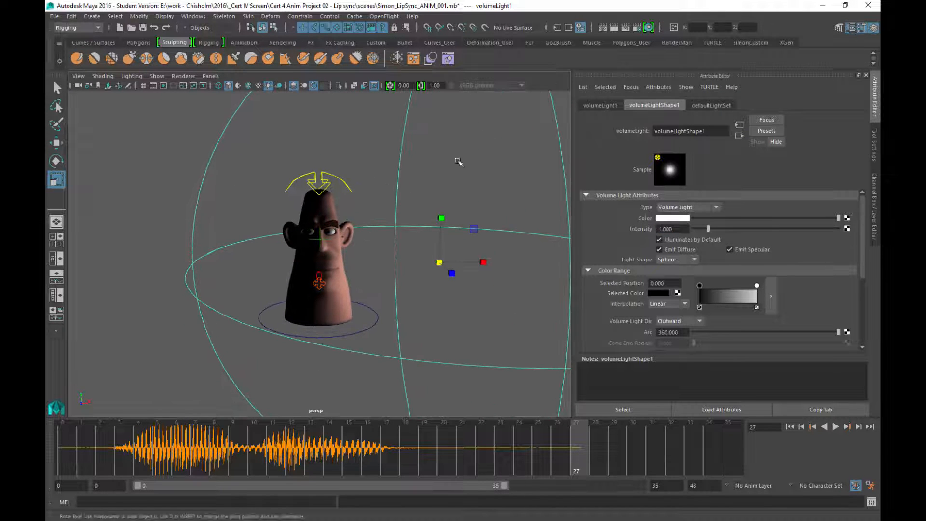
pyautogui.click(614, 27)
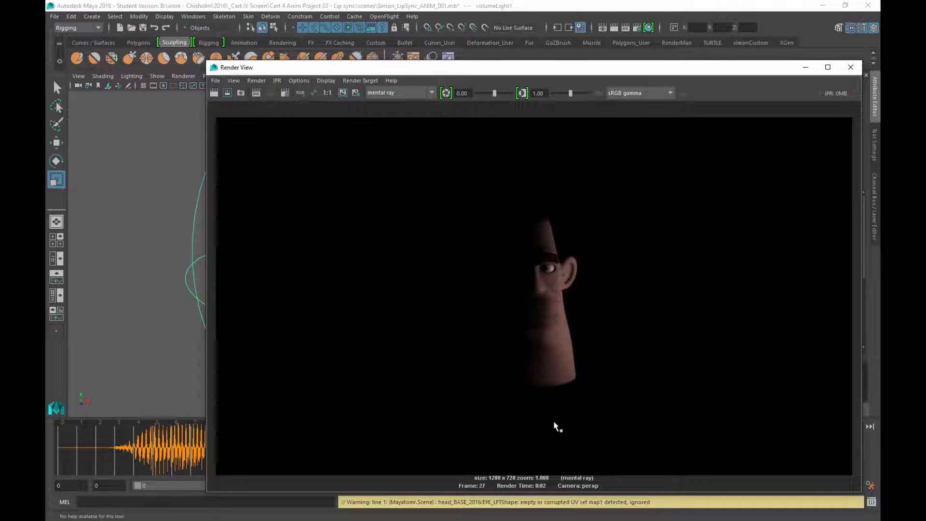
pyautogui.click(850, 67)
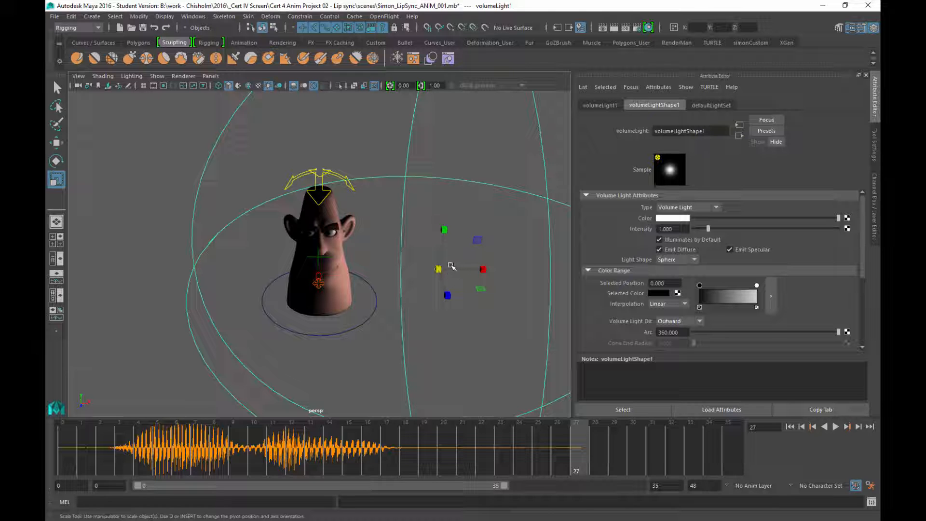
# Scale the volume light uniformly to about 7.8 and raise it above the head to about Y 4.1.
pyautogui.moveTo(452, 266); pyautogui.dragTo(493, 249)
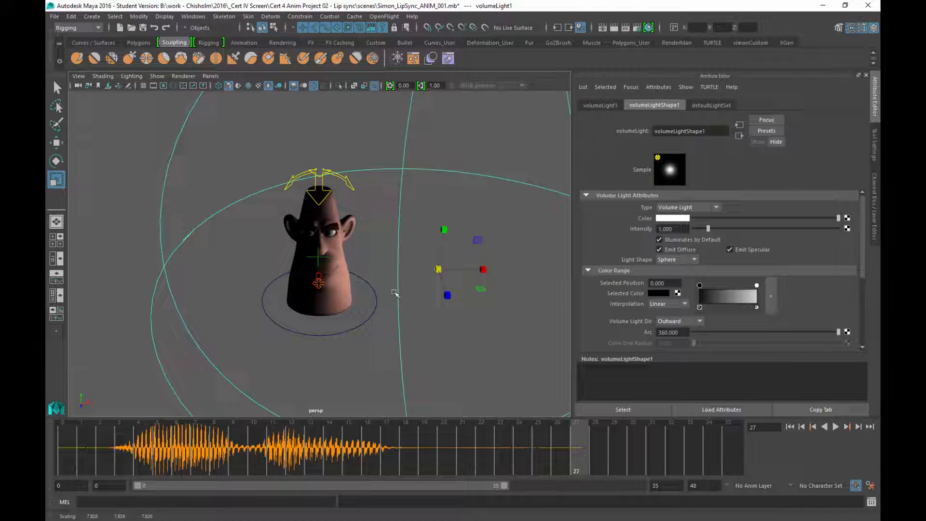
pyautogui.press('w')
pyautogui.keyDown('alt'); pyautogui.moveTo(515, 317); pyautogui.dragTo(477, 263); pyautogui.keyUp('alt')
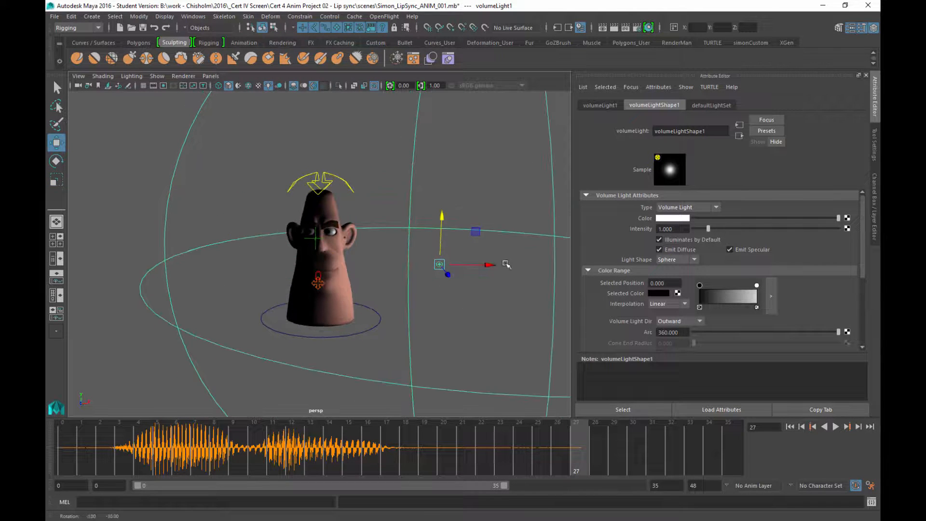
pyautogui.moveTo(444, 218); pyautogui.dragTo(428, 95)
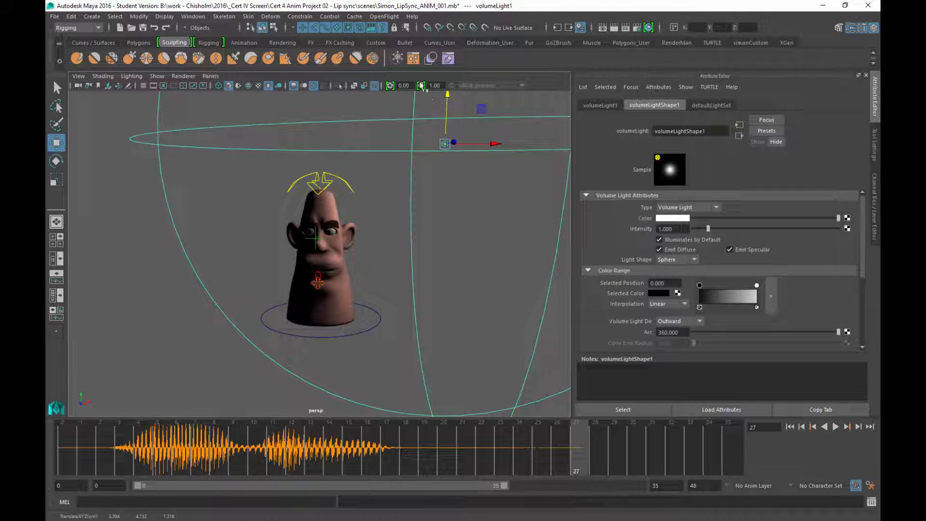
# Test-render the raised volume light and move it horizontally to about X 4.5, Z -2.1, beside and behind the character.
pyautogui.click(614, 28)
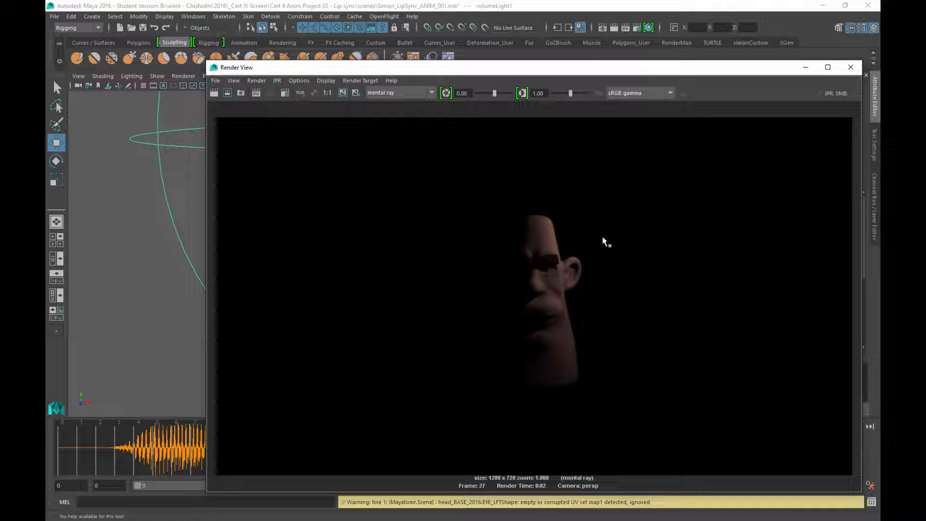
pyautogui.click(850, 67)
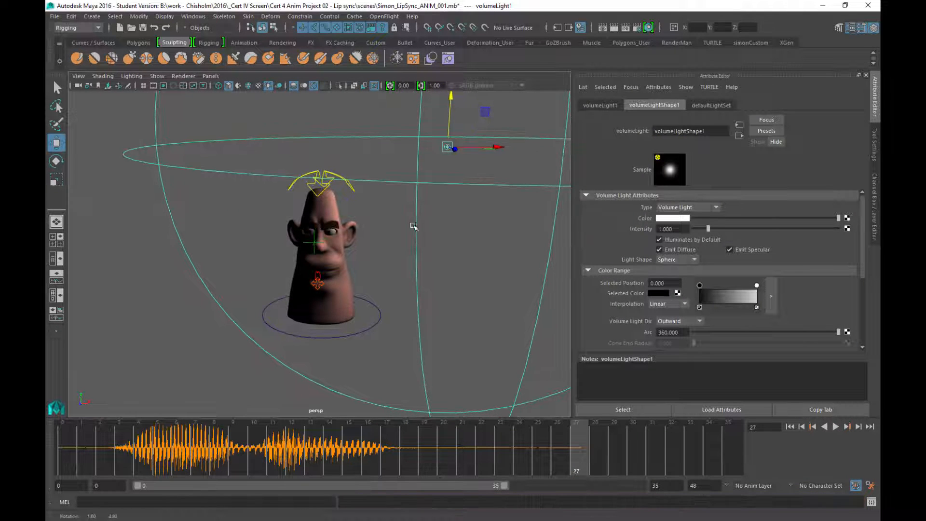
pyautogui.keyDown('alt'); pyautogui.moveTo(482, 240); pyautogui.dragTo(475, 256); pyautogui.keyUp('alt')
pyautogui.moveTo(467, 174); pyautogui.dragTo(547, 314)
pyautogui.keyDown('alt'); pyautogui.moveTo(473, 306); pyautogui.dragTo(509, 168); pyautogui.keyUp('alt')
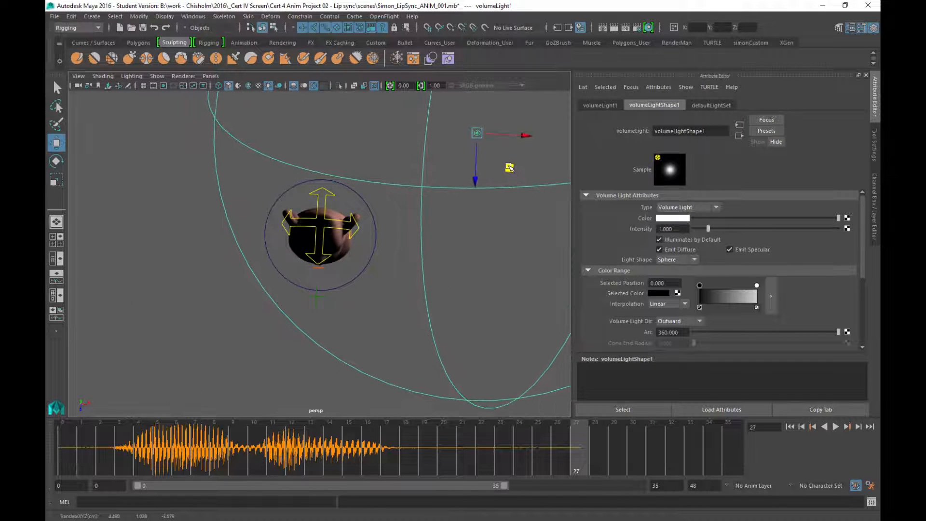
# Duplicate the volume light and move the copy horizontally to the opposite side, in front of the character.
pyautogui.keyDown('alt'); pyautogui.moveTo(497, 264); pyautogui.dragTo(482, 244); pyautogui.keyUp('alt')
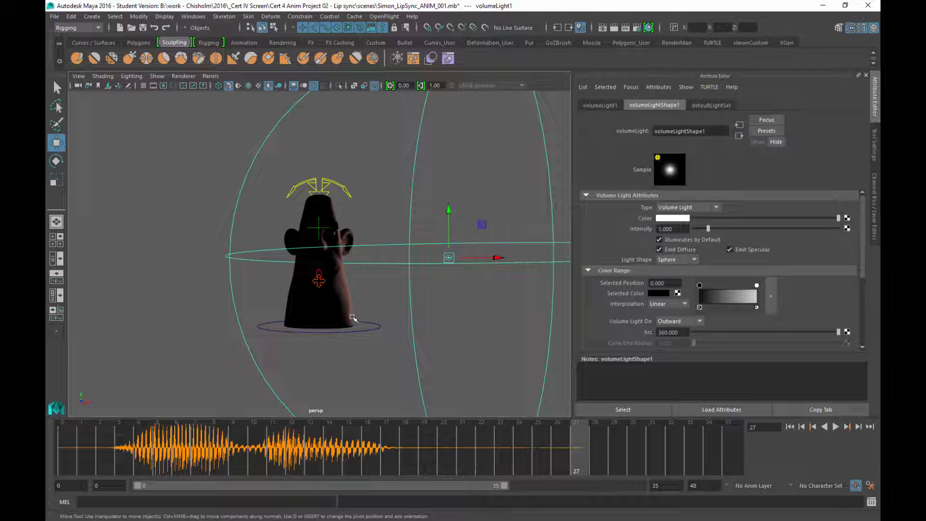
pyautogui.keyDown('alt'); pyautogui.moveTo(417, 314); pyautogui.dragTo(393, 276); pyautogui.keyUp('alt')
pyautogui.scroll(-5, 393, 276)
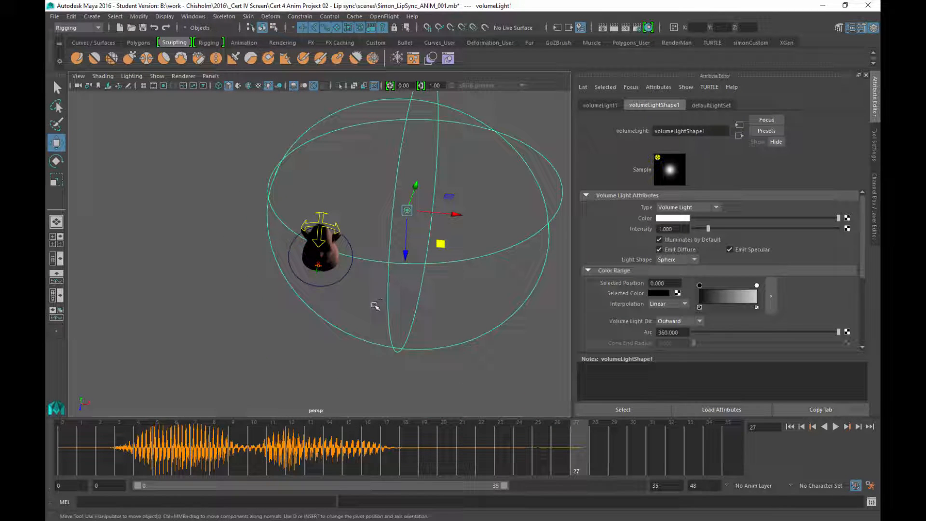
pyautogui.hotkey('ctrl', 'd')
pyautogui.keyDown('alt'); pyautogui.moveTo(444, 250); pyautogui.dragTo(340, 234); pyautogui.keyUp('alt')
pyautogui.keyDown('alt'); pyautogui.moveTo(410, 302); pyautogui.dragTo(398, 203); pyautogui.keyUp('alt')
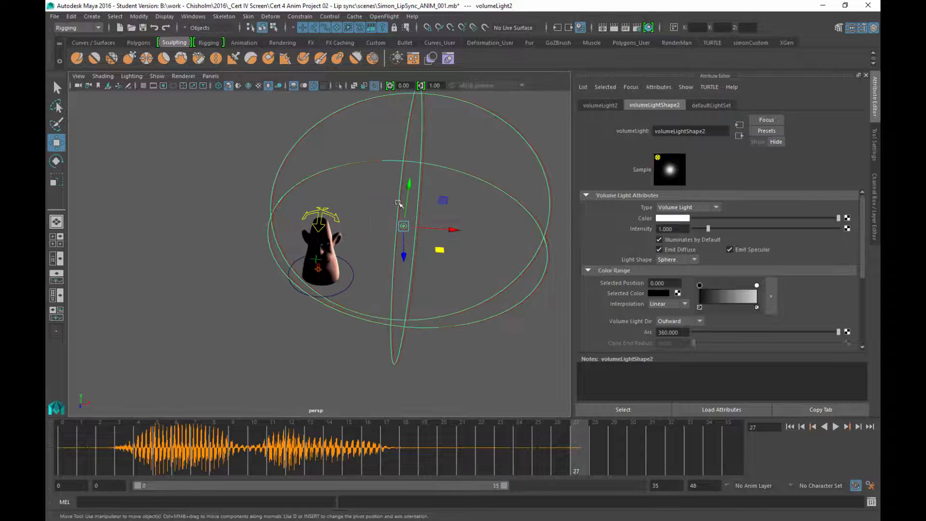
pyautogui.keyDown('alt'); pyautogui.moveTo(453, 312); pyautogui.dragTo(433, 245); pyautogui.keyUp('alt')
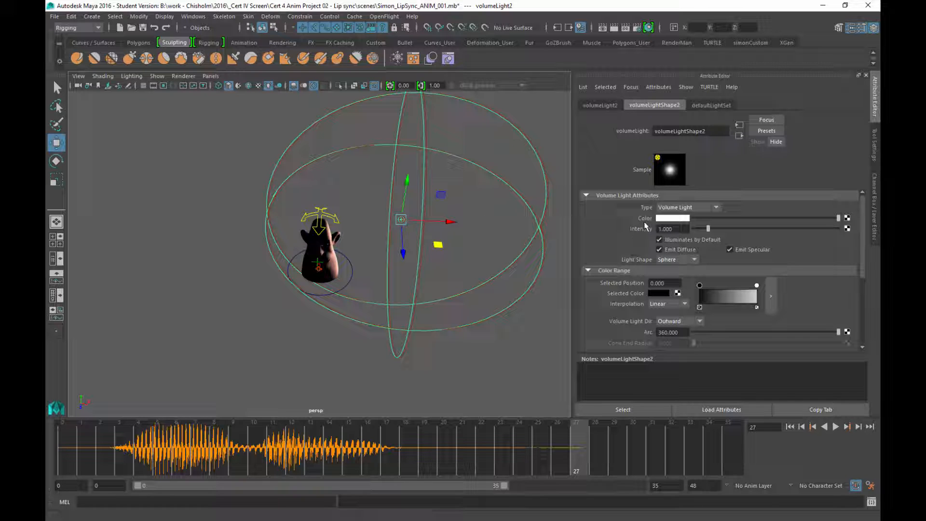
pyautogui.moveTo(439, 246); pyautogui.dragTo(265, 321)
pyautogui.keyDown('alt'); pyautogui.moveTo(407, 262); pyautogui.dragTo(310, 250); pyautogui.keyUp('alt')
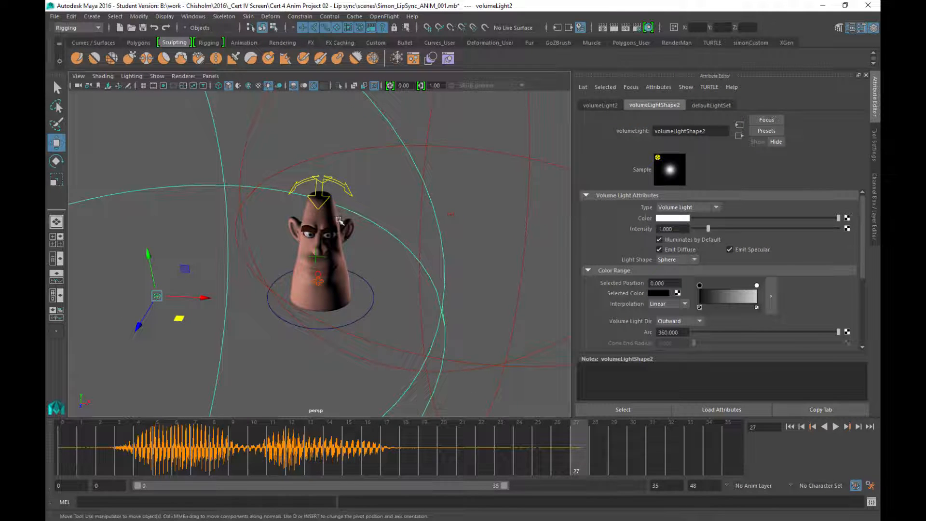
# Select the original volume light behind the character and move it horizontally forward to about Z -1.2.
pyautogui.keyDown('alt'); pyautogui.moveTo(374, 245); pyautogui.dragTo(385, 307); pyautogui.keyUp('alt')
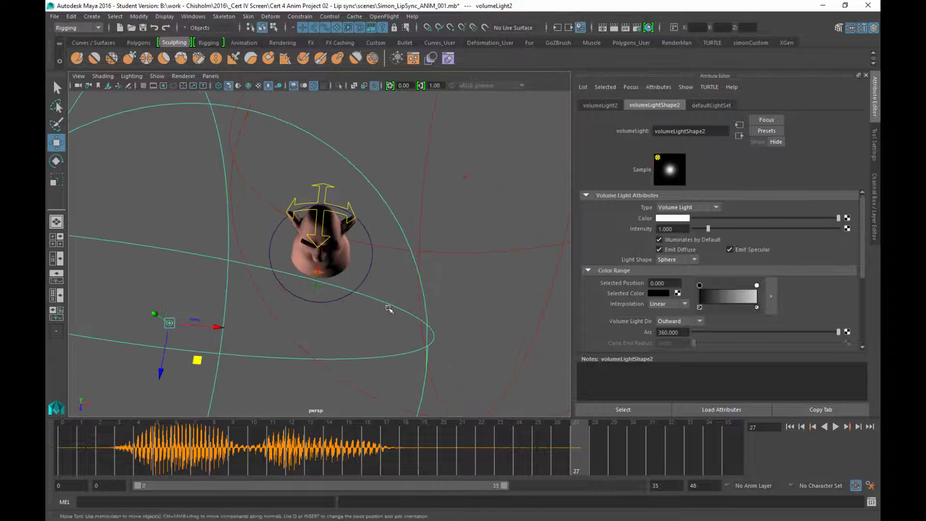
pyautogui.click(467, 173)
pyautogui.click(482, 159)
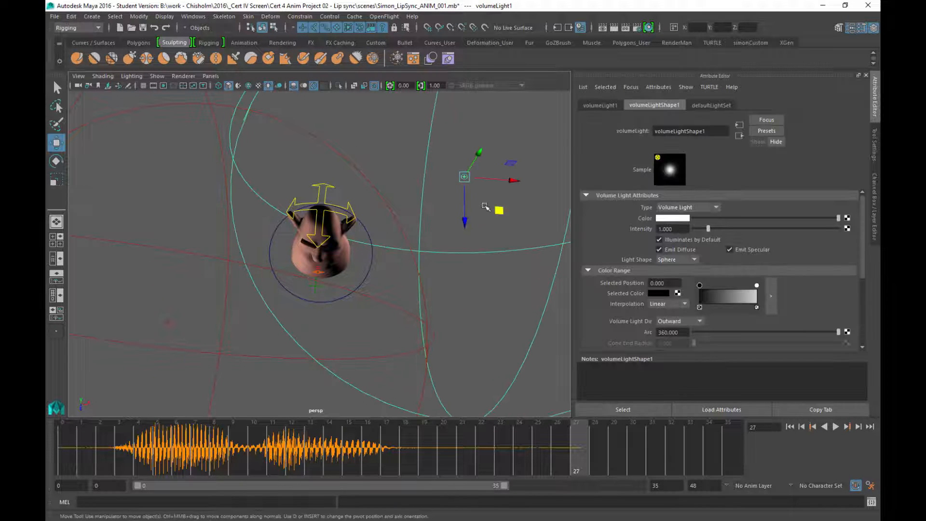
pyautogui.moveTo(499, 210); pyautogui.dragTo(500, 245)
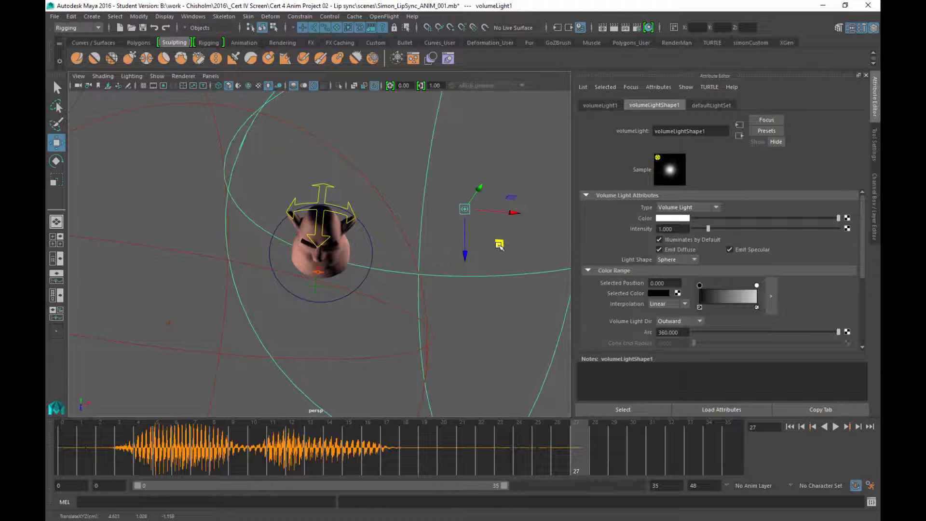
pyautogui.keyDown('alt'); pyautogui.moveTo(492, 276); pyautogui.dragTo(498, 251); pyautogui.keyUp('alt')
pyautogui.keyDown('alt'); pyautogui.moveTo(432, 307); pyautogui.dragTo(426, 254); pyautogui.keyUp('alt')
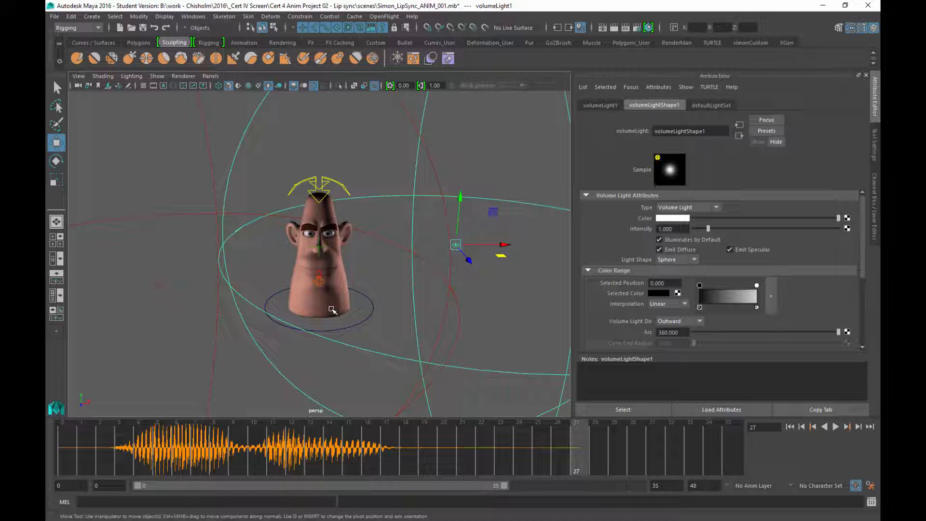
pyautogui.keyDown('alt'); pyautogui.moveTo(389, 322); pyautogui.dragTo(314, 284); pyautogui.keyUp('alt')
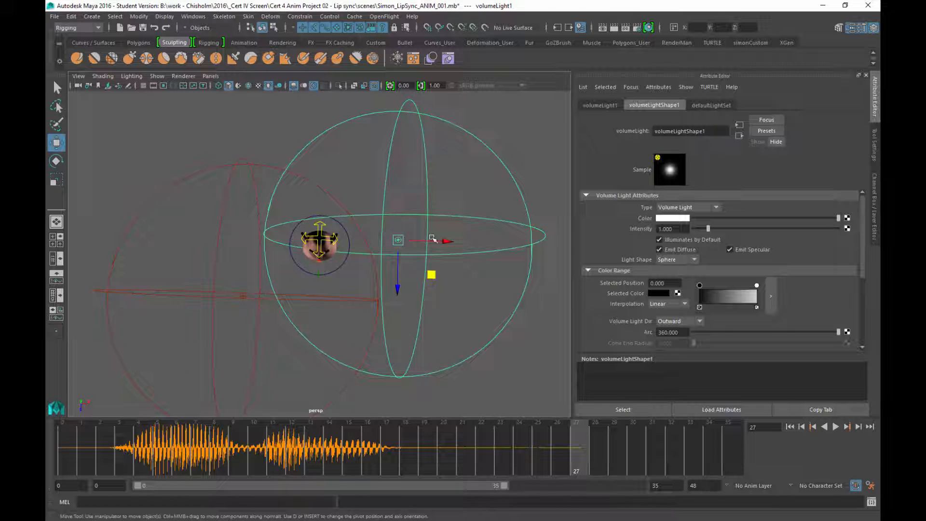
pyautogui.keyDown('alt'); pyautogui.moveTo(401, 323); pyautogui.dragTo(400, 232); pyautogui.keyUp('alt')
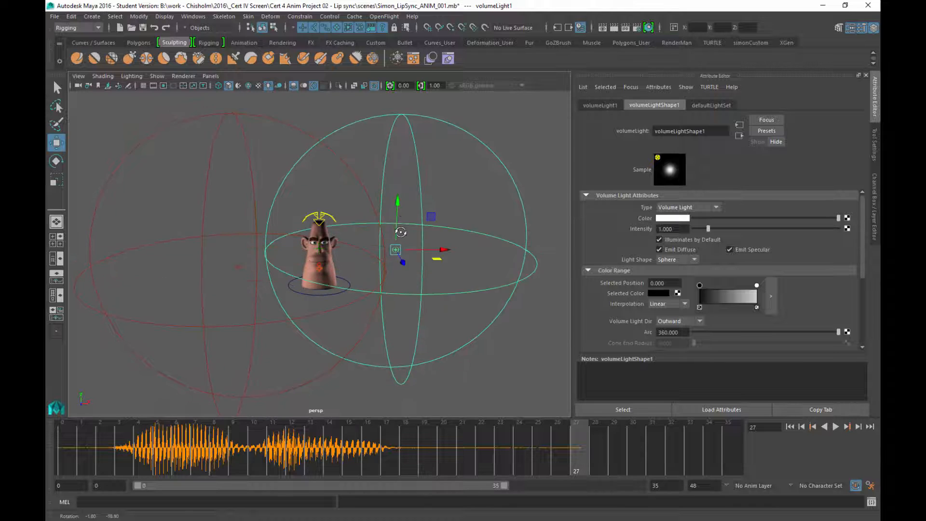
pyautogui.keyDown('alt'); pyautogui.moveTo(400, 234); pyautogui.dragTo(416, 296, button='right'); pyautogui.keyUp('alt')
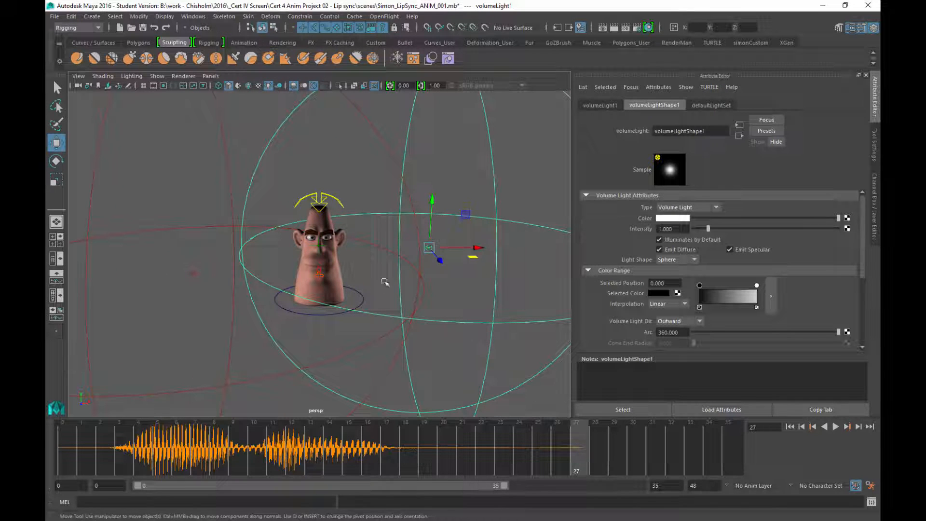
# Set the original volume light's color to blue and reduce its saturation slightly.
pyautogui.click(664, 219)
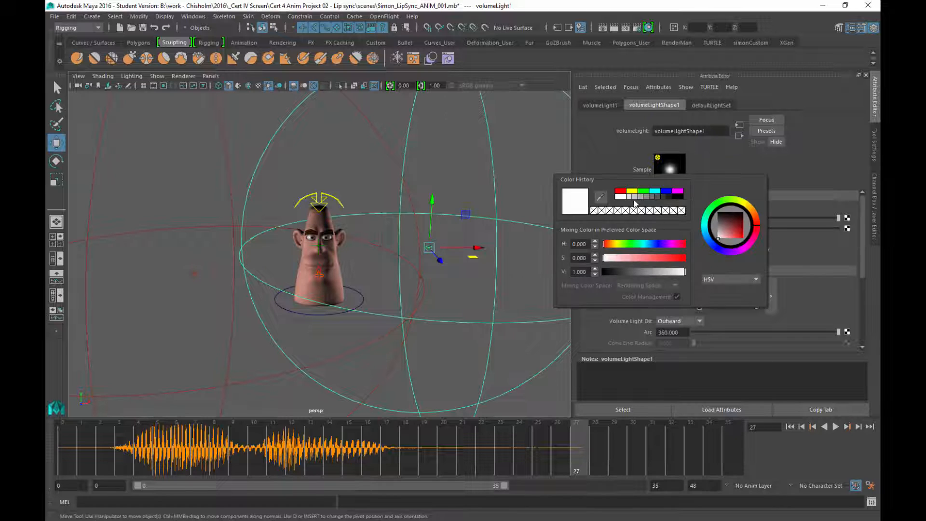
pyautogui.click(663, 195)
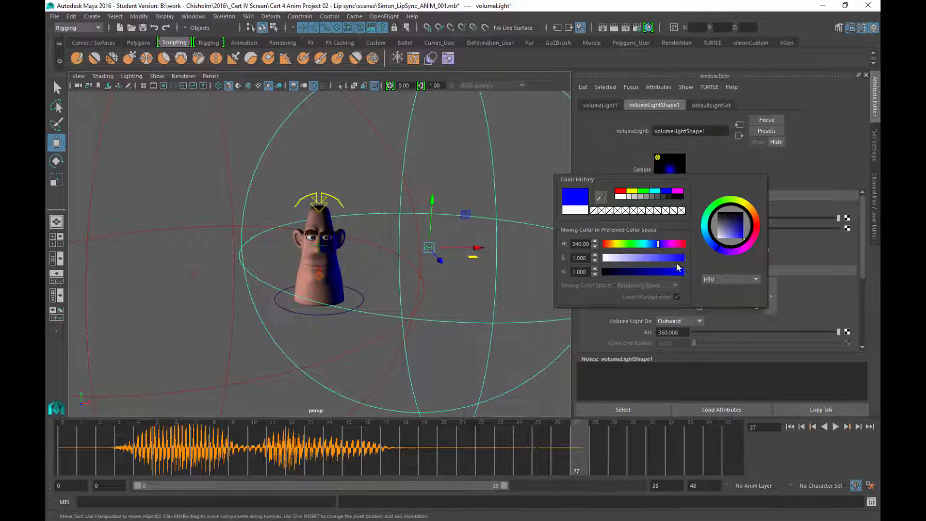
pyautogui.moveTo(678, 260); pyautogui.dragTo(665, 259)
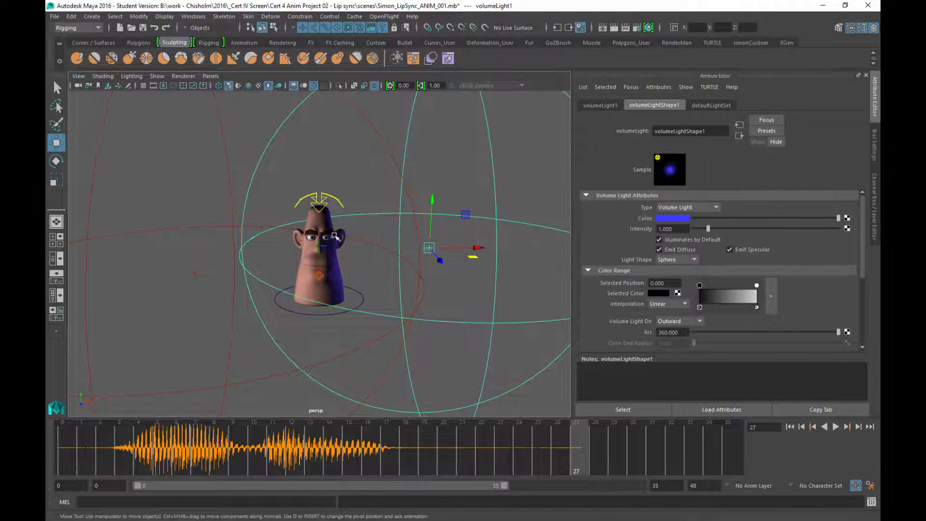
# Set the duplicated volume light's color to red and move it horizontally to about X -3.9, Z 1.9.
pyautogui.click(204, 320)
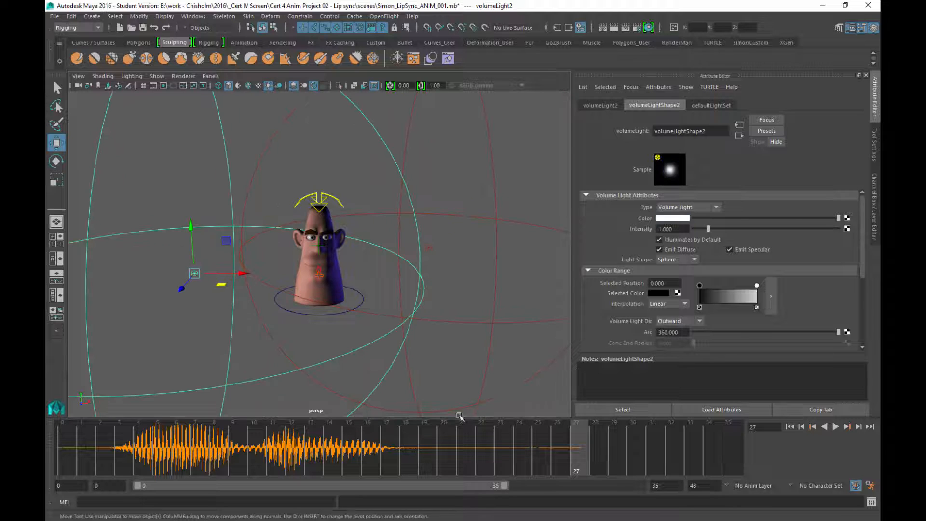
pyautogui.click(672, 218)
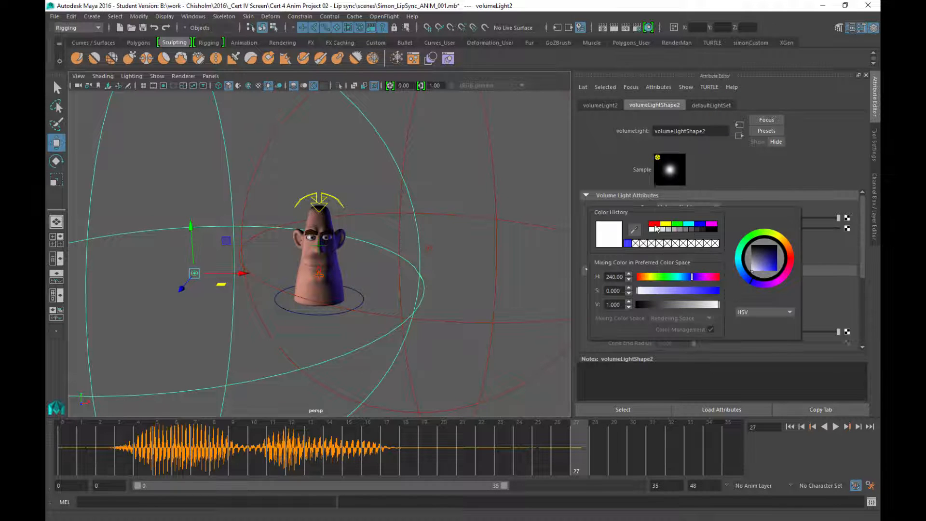
pyautogui.click(655, 229)
pyautogui.keyDown('alt'); pyautogui.moveTo(224, 342); pyautogui.dragTo(191, 295); pyautogui.keyUp('alt')
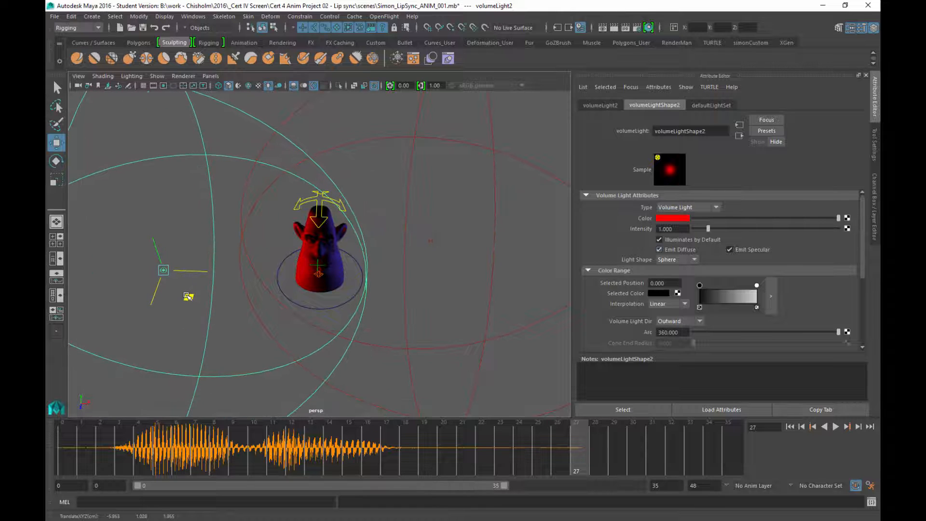
# Select the blue light and test-render a close-up of the head to check the red and blue lighting.
pyautogui.click(408, 271)
pyautogui.moveTo(471, 266); pyautogui.dragTo(347, 223)
pyautogui.keyDown('alt'); pyautogui.moveTo(347, 223); pyautogui.dragTo(436, 372, button='right'); pyautogui.keyUp('alt')
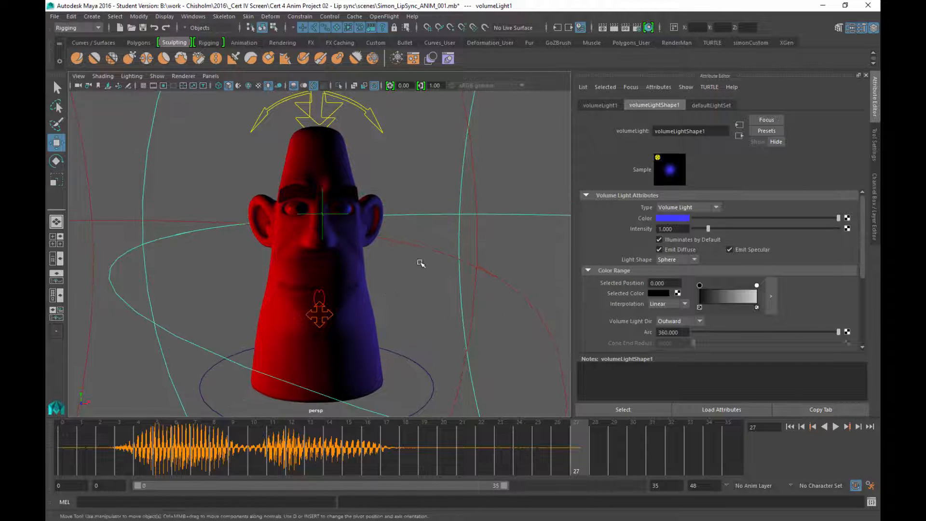
pyautogui.keyDown('alt'); pyautogui.moveTo(422, 262); pyautogui.dragTo(455, 271, button='middle'); pyautogui.keyUp('alt')
pyautogui.keyDown('alt'); pyautogui.moveTo(454, 268); pyautogui.dragTo(446, 258); pyautogui.keyUp('alt')
pyautogui.keyDown('alt'); pyautogui.moveTo(431, 218); pyautogui.dragTo(421, 215, button='middle'); pyautogui.keyUp('alt')
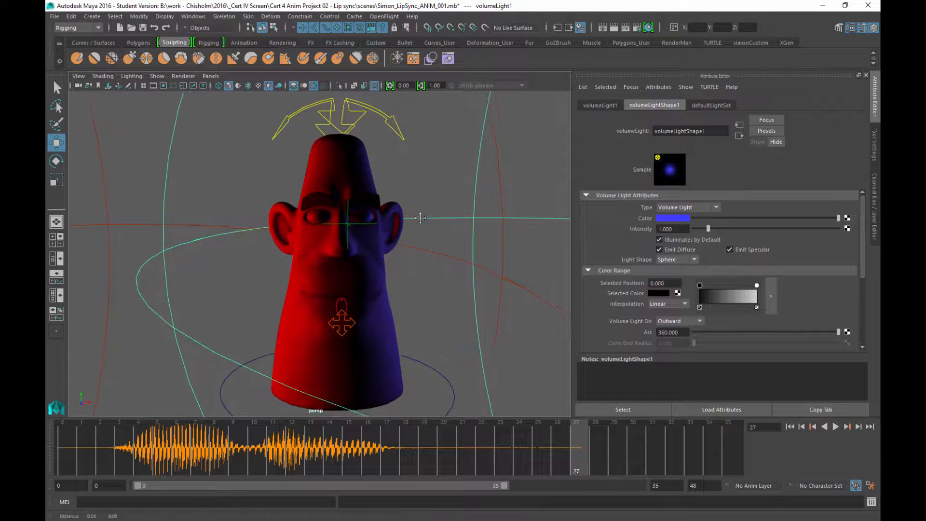
pyautogui.keyDown('alt'); pyautogui.moveTo(416, 206); pyautogui.dragTo(420, 210, button='right'); pyautogui.keyUp('alt')
pyautogui.keyDown('alt'); pyautogui.moveTo(467, 160); pyautogui.dragTo(468, 168, button='middle'); pyautogui.keyUp('alt')
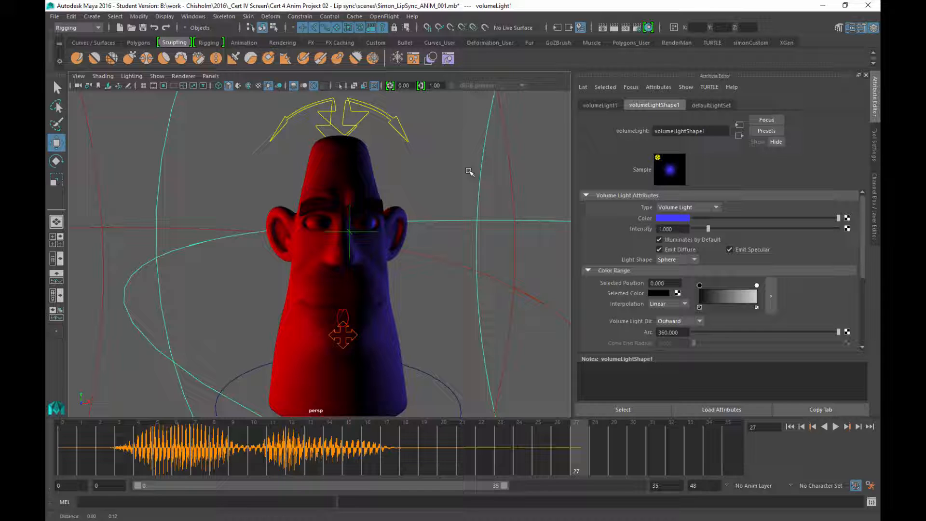
pyautogui.click(613, 29)
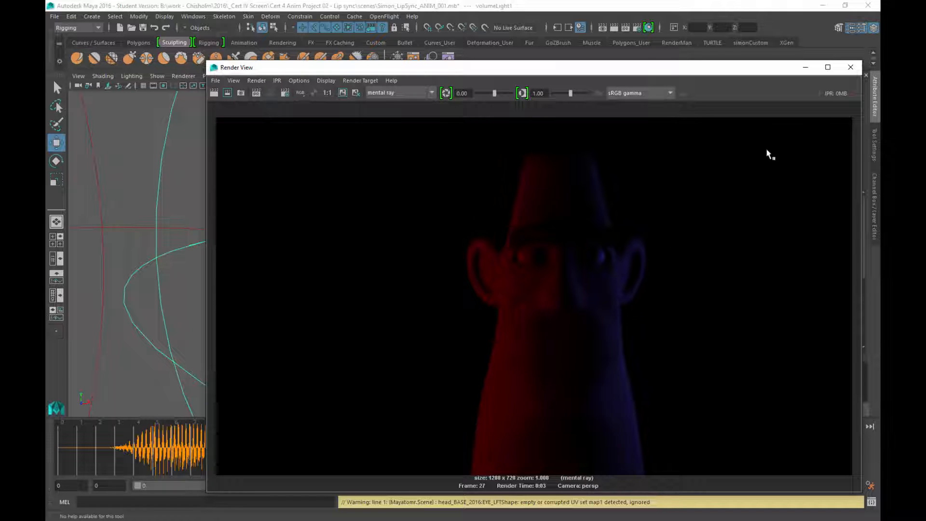
pyautogui.click(850, 67)
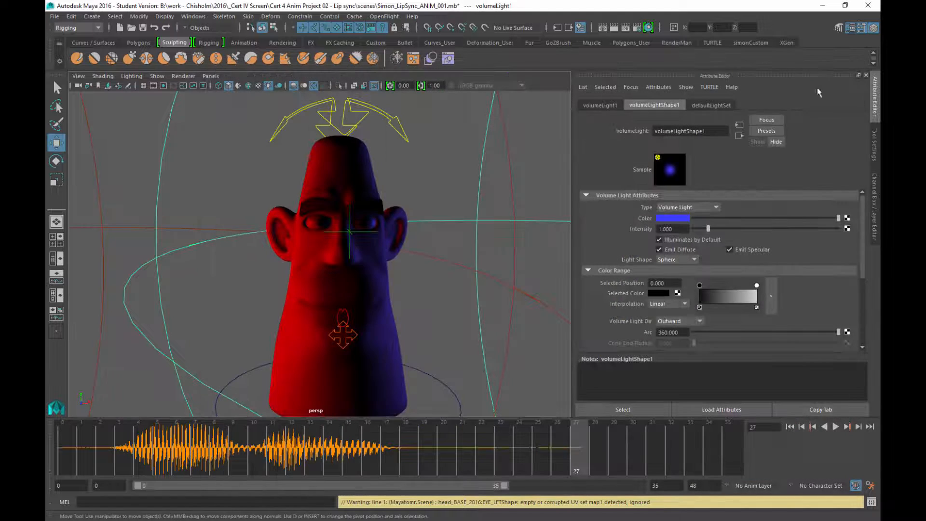
pyautogui.click(603, 29)
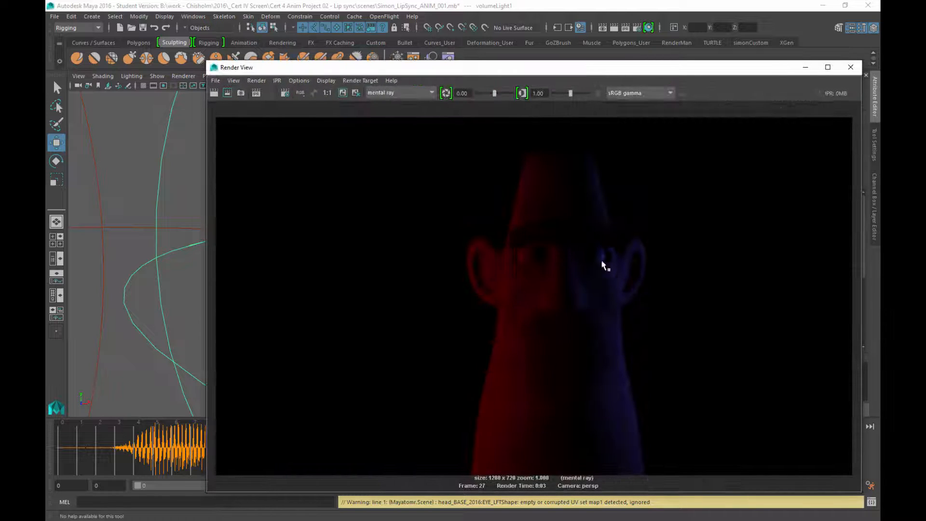
pyautogui.click(849, 67)
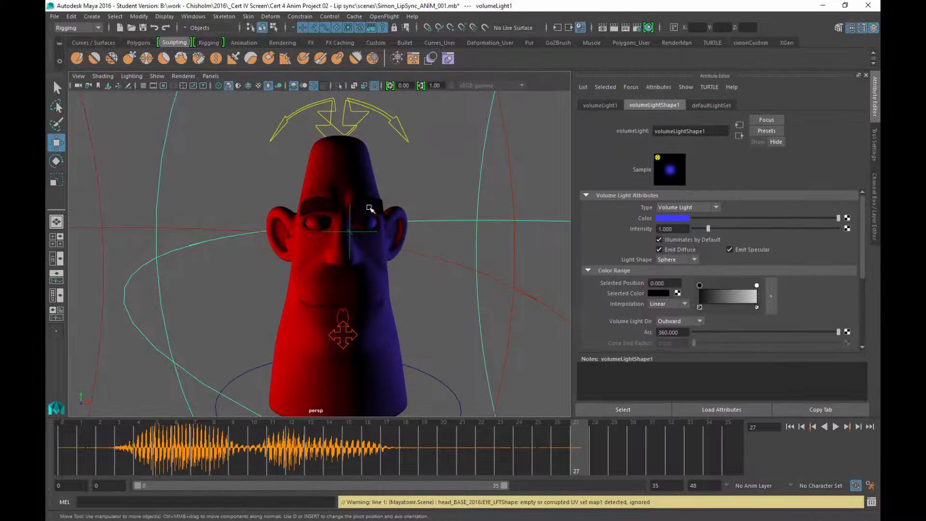
# Move the blue volume light horizontally farther back, behind and beside the character.
pyautogui.keyDown('alt'); pyautogui.moveTo(456, 310); pyautogui.dragTo(313, 142, button='right'); pyautogui.keyUp('alt')
pyautogui.keyDown('alt'); pyautogui.moveTo(313, 143); pyautogui.dragTo(386, 231); pyautogui.keyUp('alt')
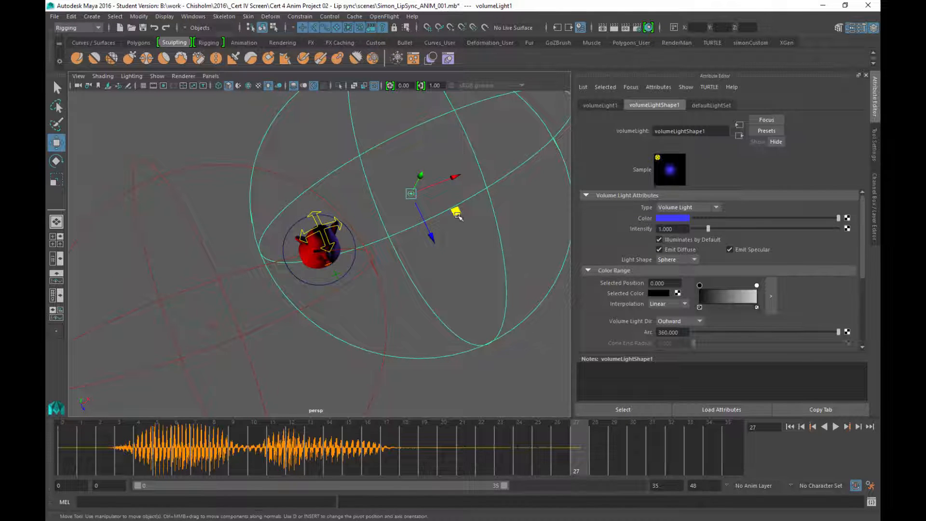
pyautogui.moveTo(456, 209); pyautogui.dragTo(426, 178)
pyautogui.keyDown('alt'); pyautogui.moveTo(370, 259); pyautogui.dragTo(336, 231); pyautogui.keyUp('alt')
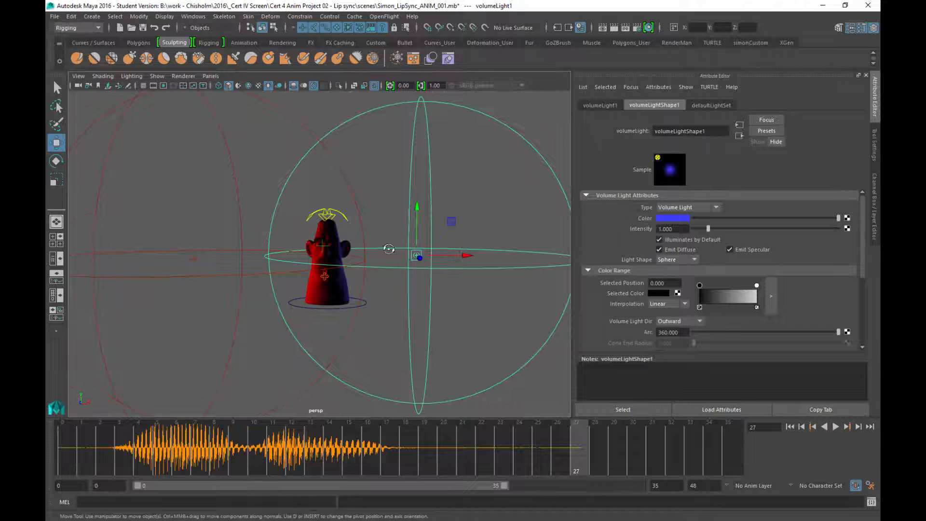
pyautogui.keyDown('alt'); pyautogui.moveTo(389, 249); pyautogui.dragTo(342, 223); pyautogui.keyUp('alt')
# Select the red volume light and move it horizontally farther forward, in front of the character.
pyautogui.click(201, 231)
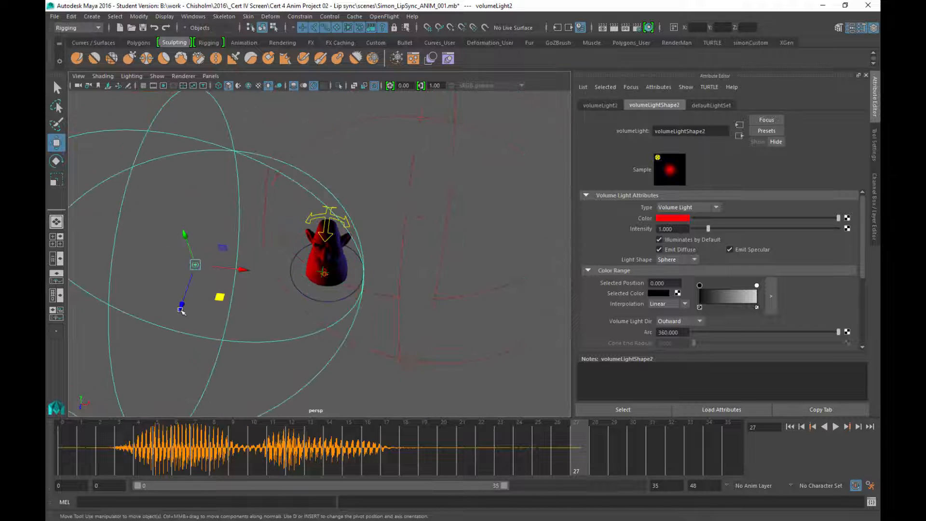
pyautogui.moveTo(216, 294); pyautogui.dragTo(209, 322)
pyautogui.keyDown('alt'); pyautogui.moveTo(387, 219); pyautogui.dragTo(393, 180); pyautogui.keyUp('alt')
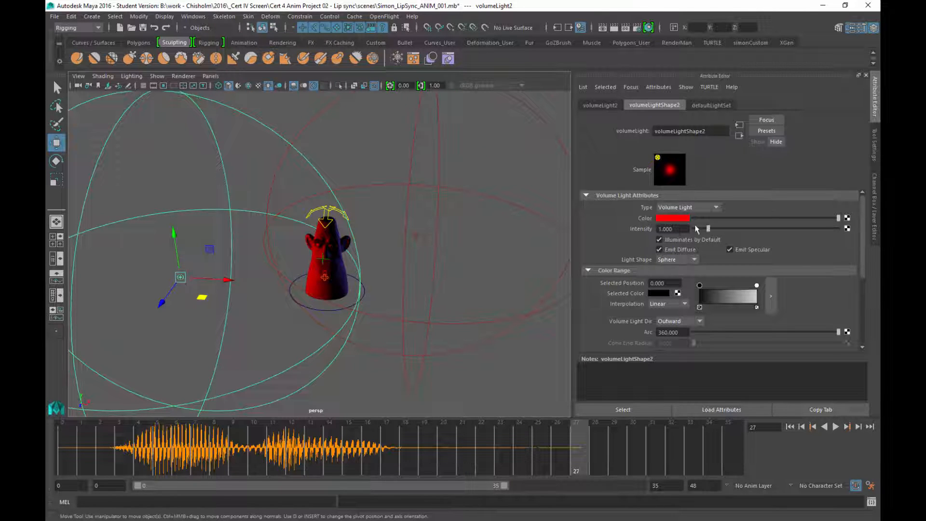
# Set the red volume light's intensity to 0.6.
pyautogui.doubleClick(670, 228)
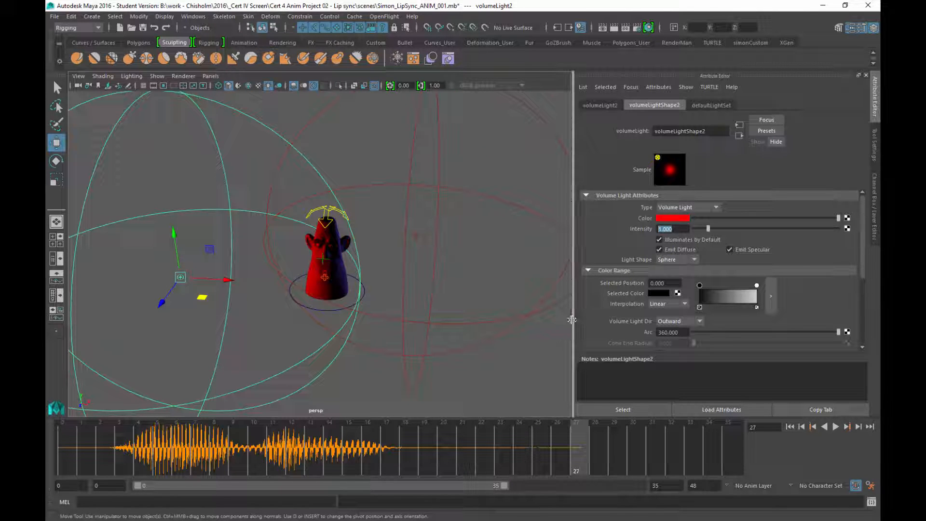
pyautogui.write('.6')
pyautogui.press('Return')
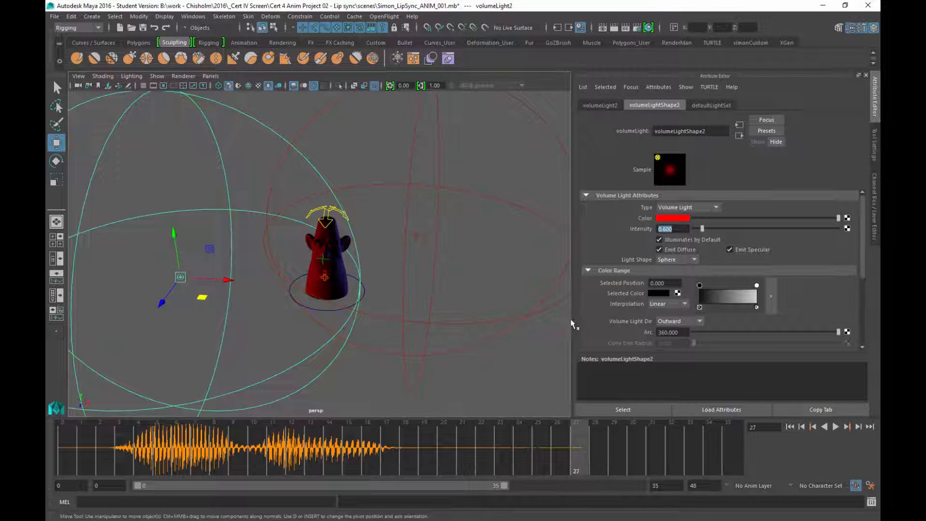
# Create a point light, move it in front of and beside the character, and raise it toward face height.
pyautogui.keyDown('alt'); pyautogui.moveTo(440, 309); pyautogui.dragTo(451, 288); pyautogui.keyUp('alt')
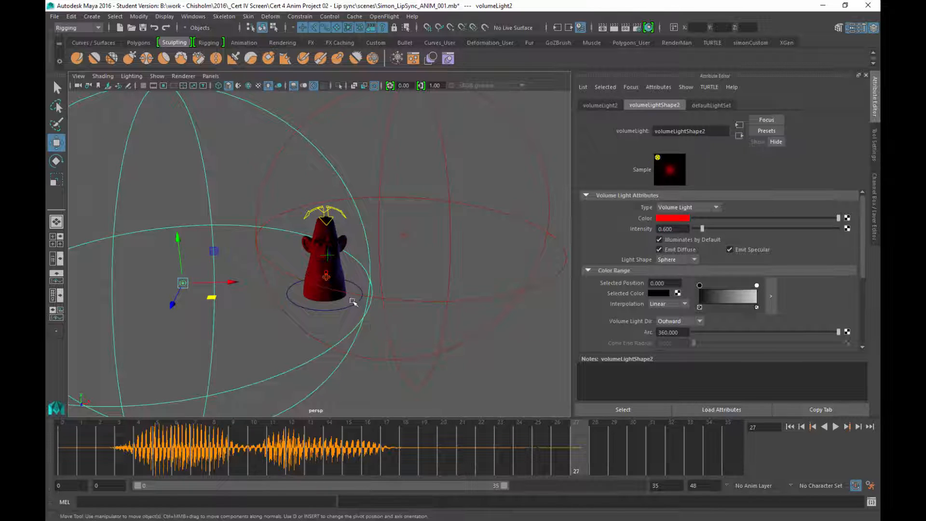
pyautogui.keyDown('alt'); pyautogui.moveTo(387, 309); pyautogui.dragTo(414, 238); pyautogui.keyUp('alt')
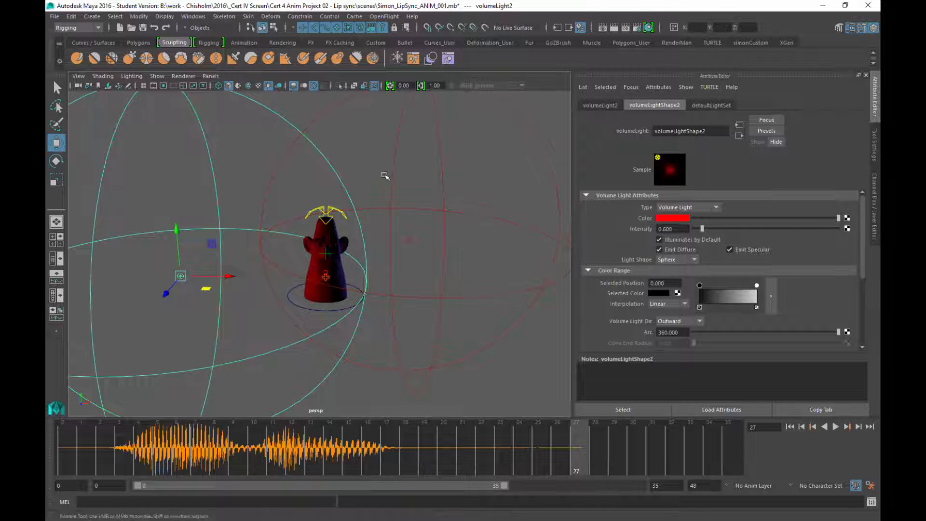
pyautogui.keyDown('alt'); pyautogui.moveTo(384, 176); pyautogui.dragTo(364, 185); pyautogui.keyUp('alt')
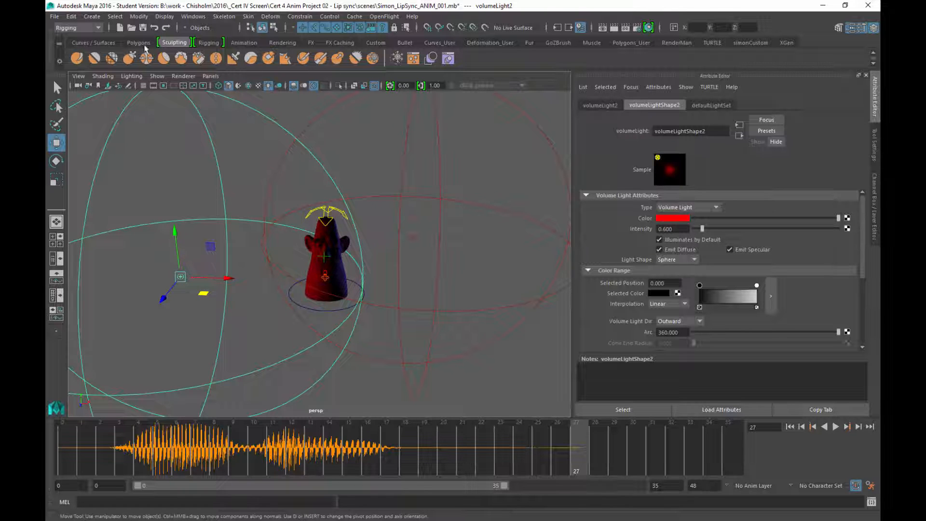
pyautogui.click(92, 16)
pyautogui.moveTo(128, 56)
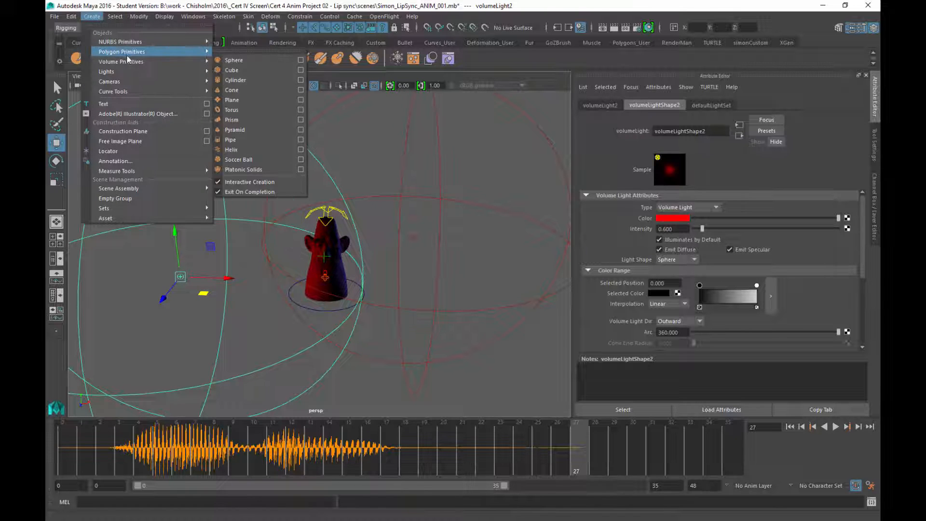
pyautogui.moveTo(112, 73)
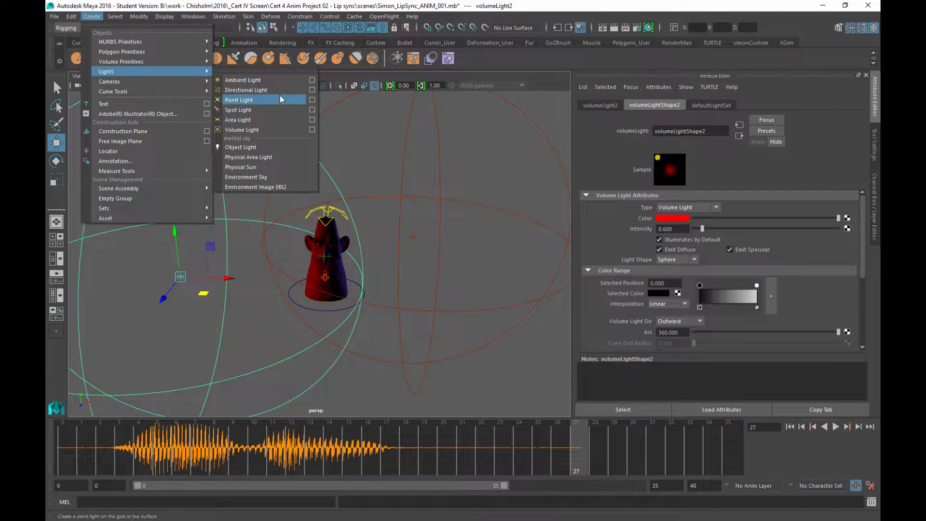
pyautogui.click(255, 101)
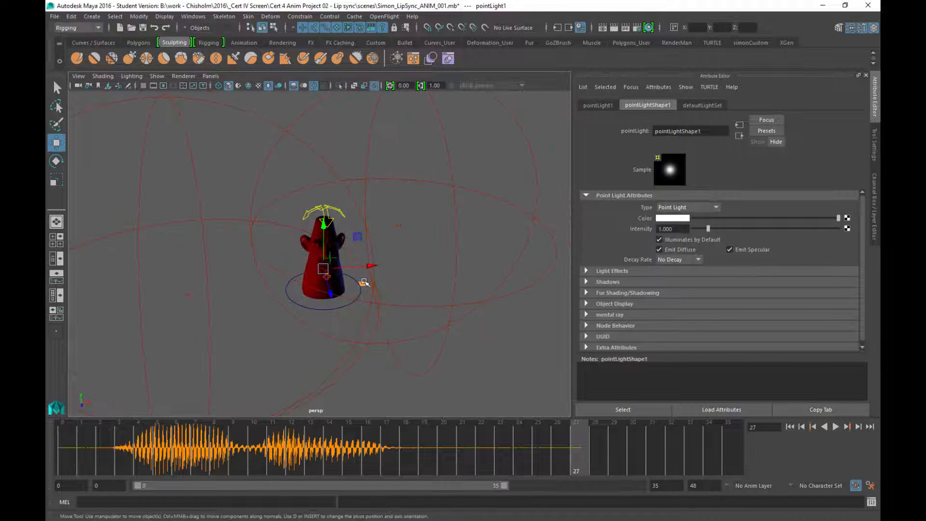
pyautogui.moveTo(364, 282); pyautogui.dragTo(393, 312)
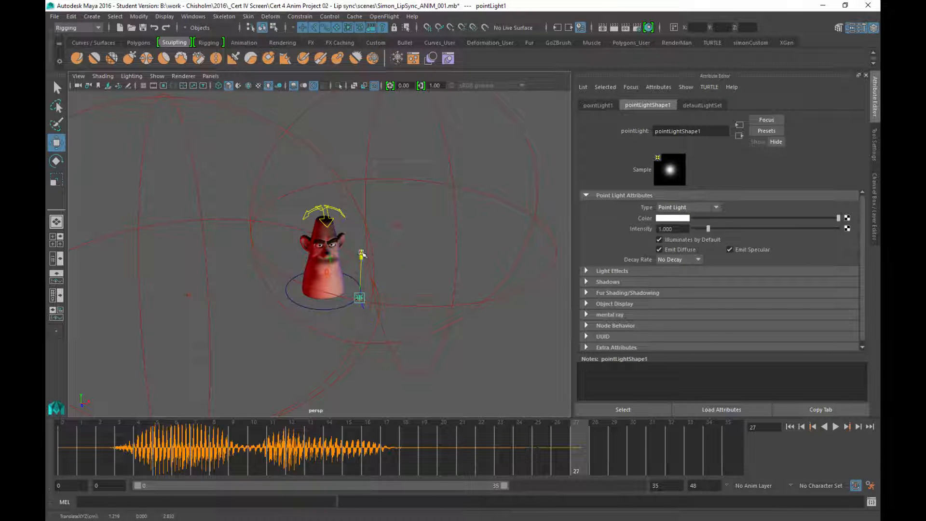
pyautogui.moveTo(363, 255); pyautogui.dragTo(362, 225)
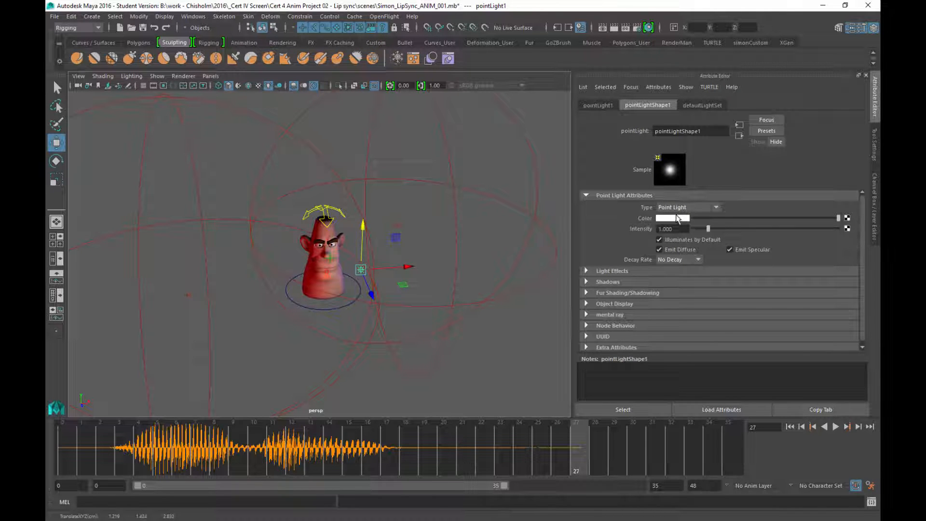
# Move the point light farther out to the side of the character's face and slightly higher.
pyautogui.keyDown('alt'); pyautogui.moveTo(449, 305); pyautogui.dragTo(436, 308); pyautogui.keyUp('alt')
pyautogui.keyDown('alt'); pyautogui.moveTo(436, 308); pyautogui.dragTo(476, 384, button='right'); pyautogui.keyUp('alt')
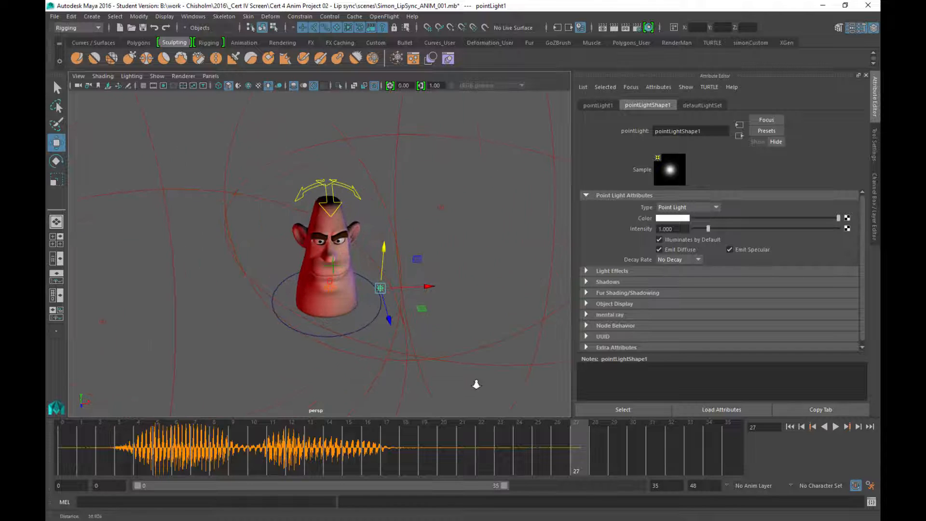
pyautogui.moveTo(430, 308)
pyautogui.mouseDown()
pyautogui.moveTo(430, 331)
pyautogui.moveTo(455, 293)
pyautogui.mouseUp()
pyautogui.moveTo(388, 214); pyautogui.dragTo(392, 204)
pyautogui.keyDown('alt'); pyautogui.moveTo(425, 277); pyautogui.dragTo(419, 241); pyautogui.keyUp('alt')
pyautogui.moveTo(396, 196); pyautogui.dragTo(452, 242)
# Frame a close-up of the head and test-render it with the added point light.
pyautogui.keyDown('alt'); pyautogui.moveTo(452, 242); pyautogui.dragTo(486, 385, button='right'); pyautogui.keyUp('alt')
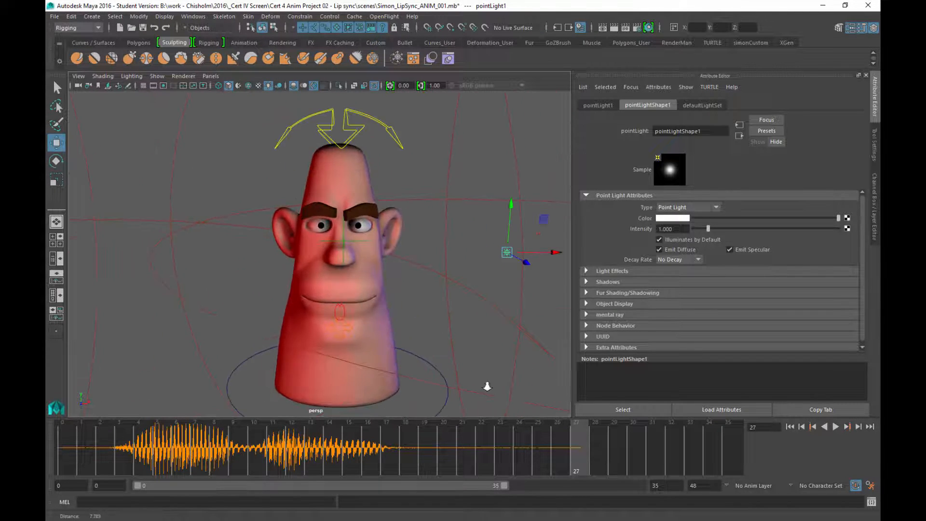
pyautogui.keyDown('alt'); pyautogui.moveTo(452, 282); pyautogui.dragTo(453, 264); pyautogui.keyUp('alt')
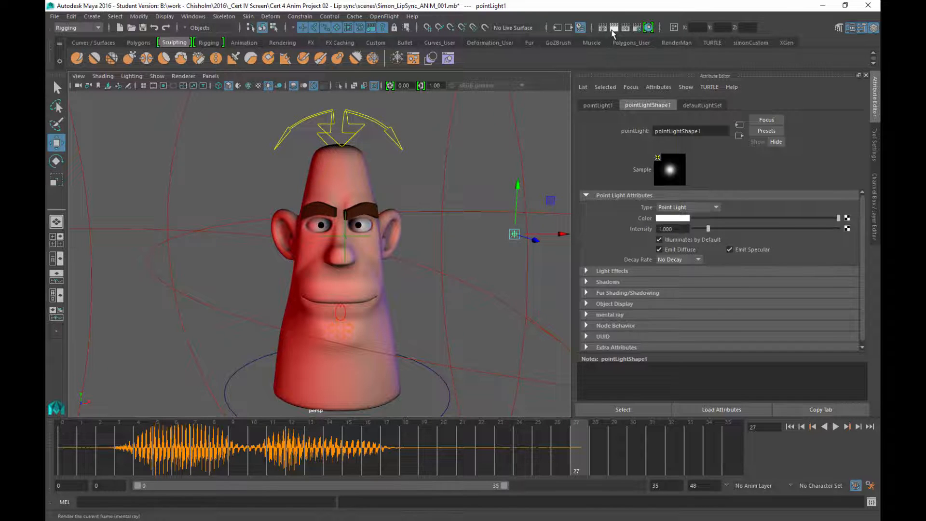
pyautogui.click(614, 27)
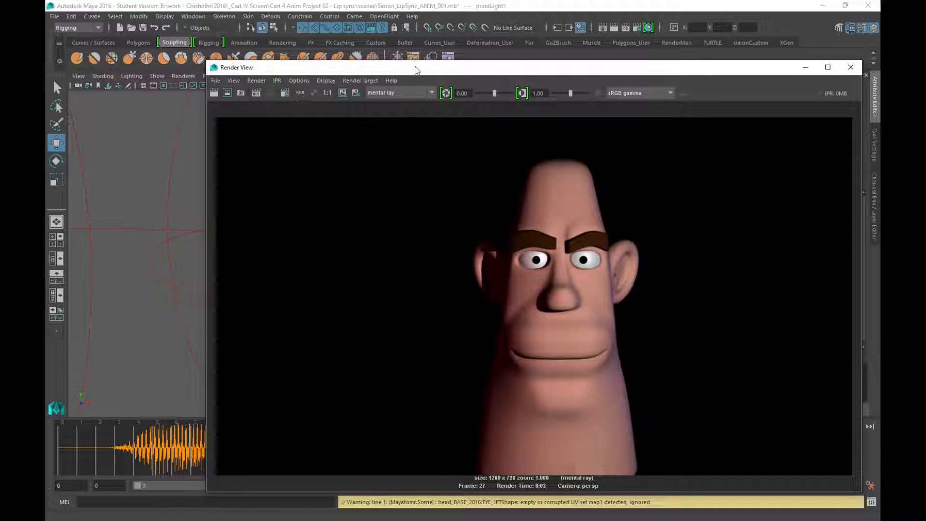
pyautogui.moveTo(414, 68); pyautogui.dragTo(47, 43)
# Set the red volume light's intensity to about 0.93 and the blue volume light's intensity to about 1.9.
pyautogui.scroll(-7, 356, 332)
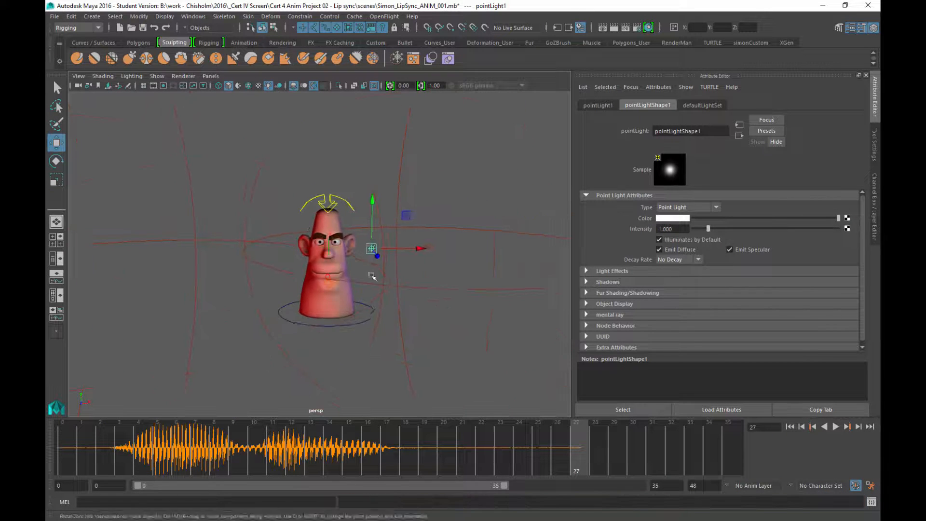
pyautogui.keyDown('alt'); pyautogui.moveTo(373, 275); pyautogui.dragTo(418, 214); pyautogui.keyUp('alt')
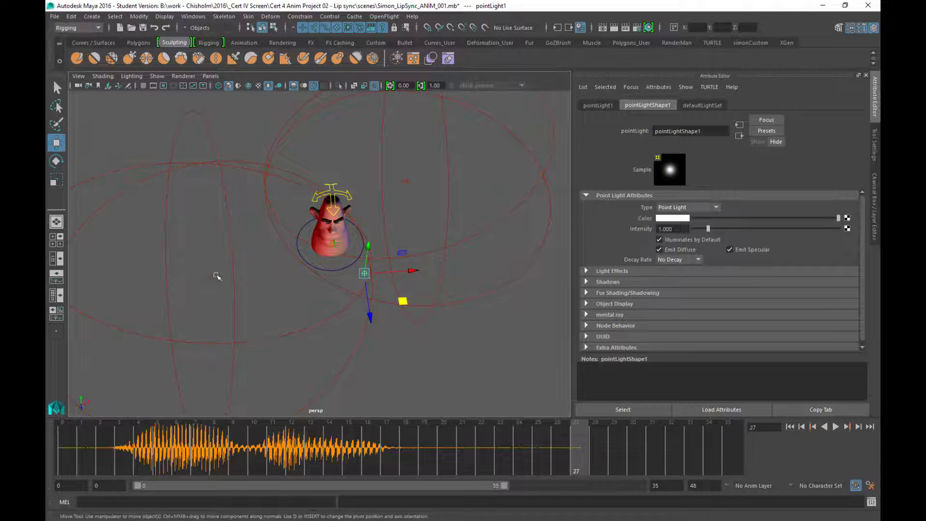
pyautogui.click(215, 276)
pyautogui.moveTo(703, 230); pyautogui.dragTo(707, 228)
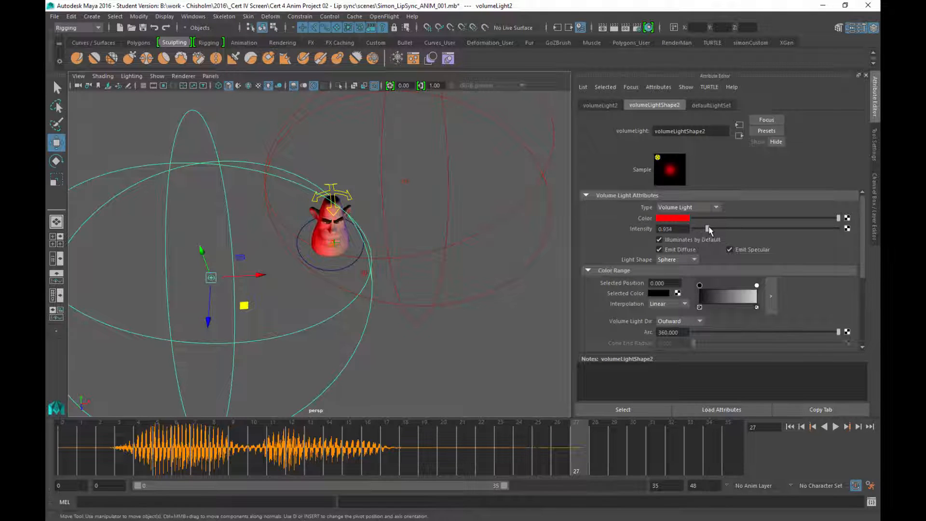
pyautogui.moveTo(428, 174); pyautogui.dragTo(397, 194)
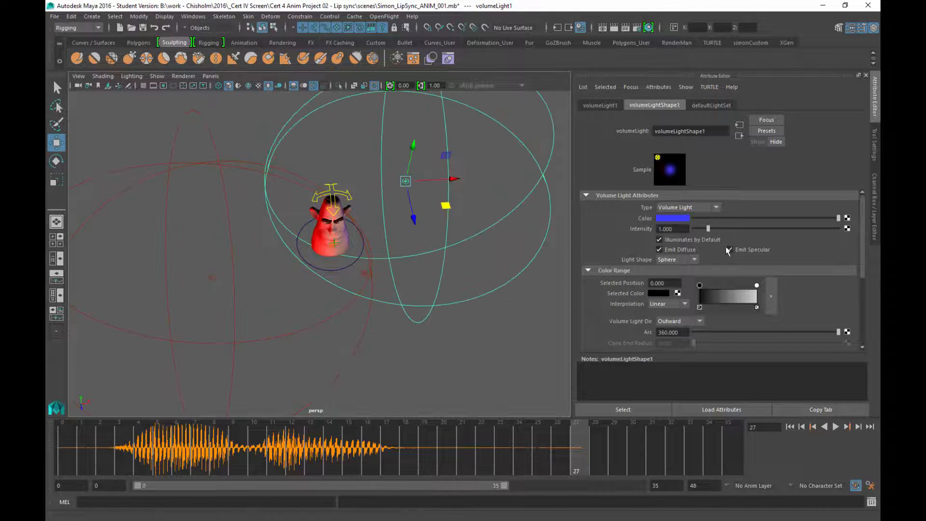
pyautogui.moveTo(707, 228)
pyautogui.mouseDown()
pyautogui.moveTo(726, 229)
pyautogui.moveTo(719, 233)
pyautogui.mouseUp()
# Frame the whole character from the front and re-render it to check the stronger red and blue lighting.
pyautogui.keyDown('alt'); pyautogui.moveTo(406, 288); pyautogui.dragTo(408, 247); pyautogui.keyUp('alt')
pyautogui.keyDown('alt'); pyautogui.moveTo(408, 246); pyautogui.dragTo(458, 369, button='right'); pyautogui.keyUp('alt')
pyautogui.keyDown('alt'); pyautogui.moveTo(461, 302); pyautogui.dragTo(456, 327); pyautogui.keyUp('alt')
pyautogui.keyDown('alt'); pyautogui.moveTo(414, 198); pyautogui.dragTo(384, 233); pyautogui.keyUp('alt')
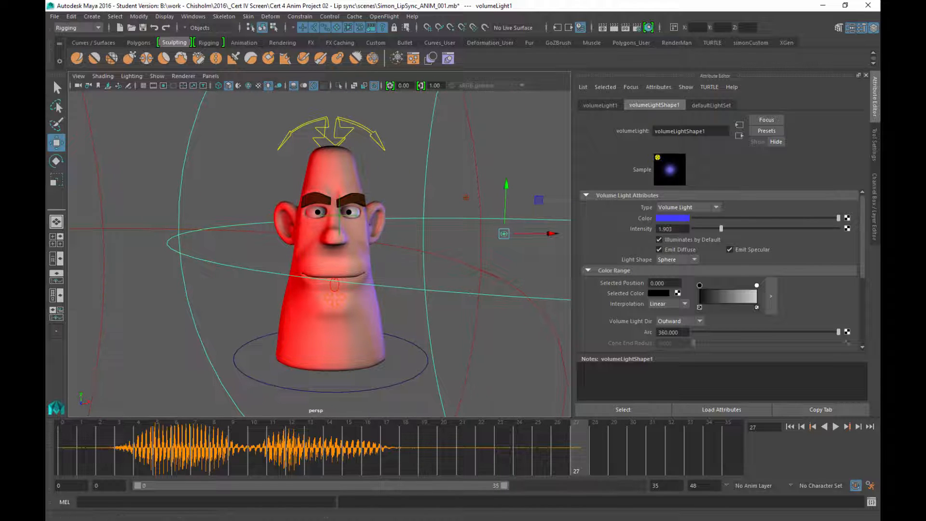
pyautogui.moveTo(46, 91); pyautogui.dragTo(621, 52)
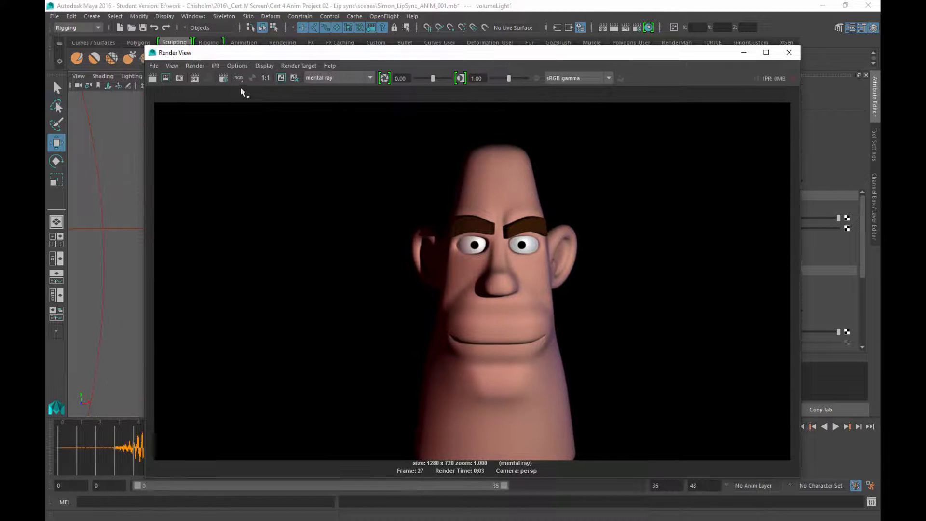
pyautogui.click(154, 78)
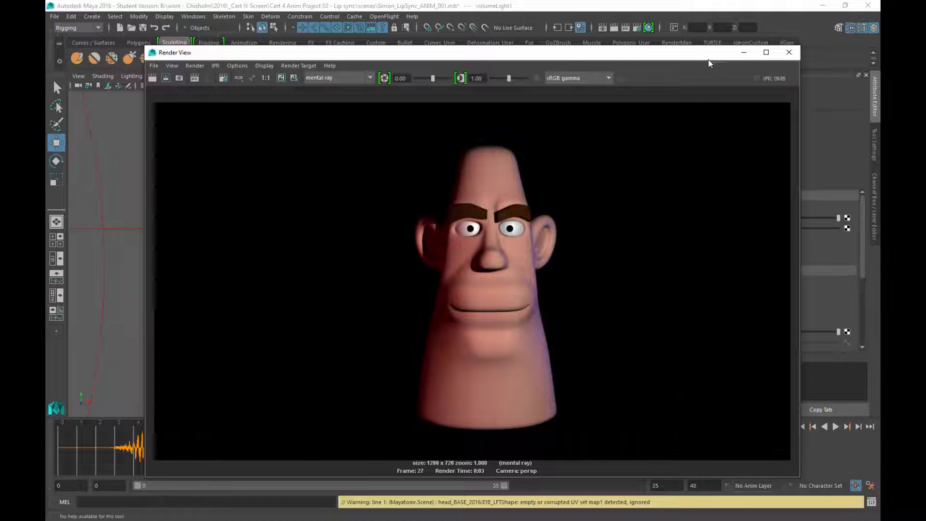
pyautogui.moveTo(709, 57)
pyautogui.mouseDown()
pyautogui.moveTo(585, 143)
pyautogui.moveTo(47, 337)
pyautogui.moveTo(576, 29)
pyautogui.moveTo(700, 82)
pyautogui.moveTo(718, 57)
pyautogui.mouseUp()
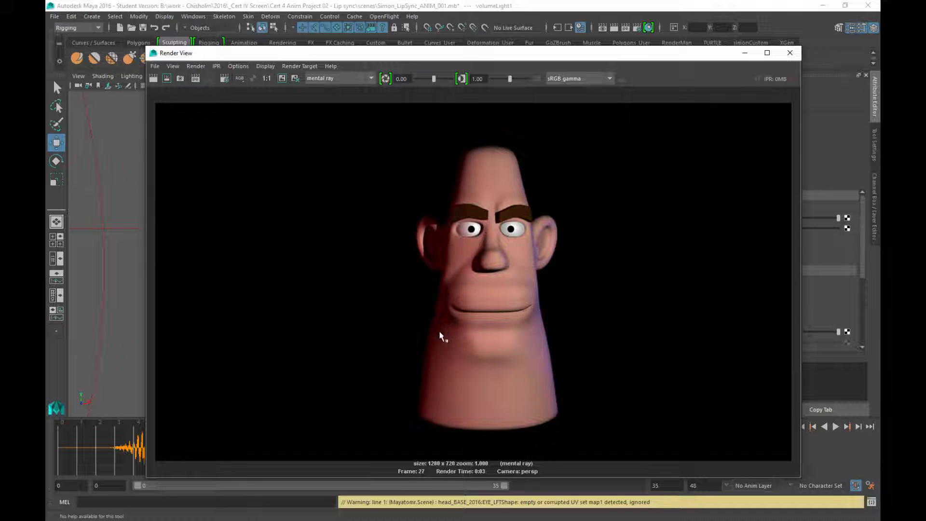
pyautogui.moveTo(588, 65); pyautogui.dragTo(474, 411)
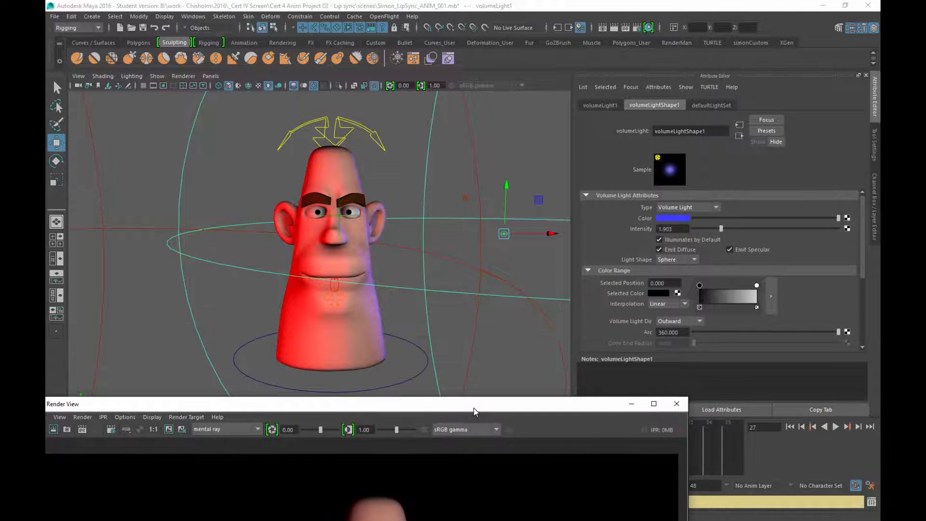
# Delete the blue volume light and set the point light's intensity to about 0.24.
pyautogui.keyDown('alt'); pyautogui.moveTo(461, 296); pyautogui.dragTo(453, 228, button='right'); pyautogui.keyUp('alt')
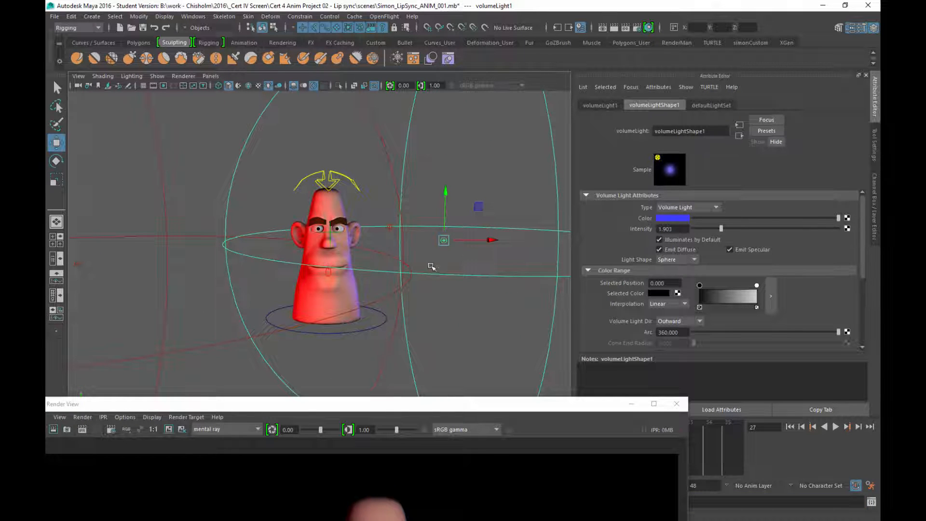
pyautogui.click(466, 259)
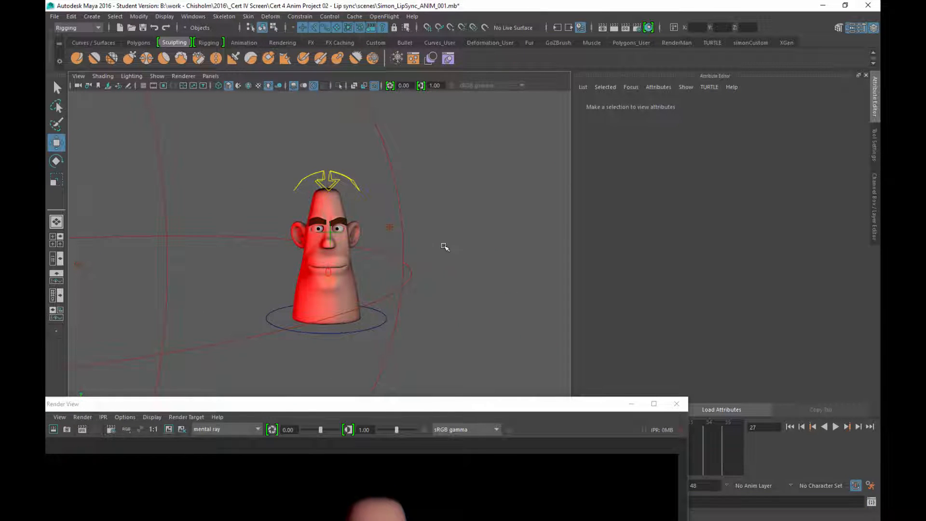
pyautogui.click(390, 228)
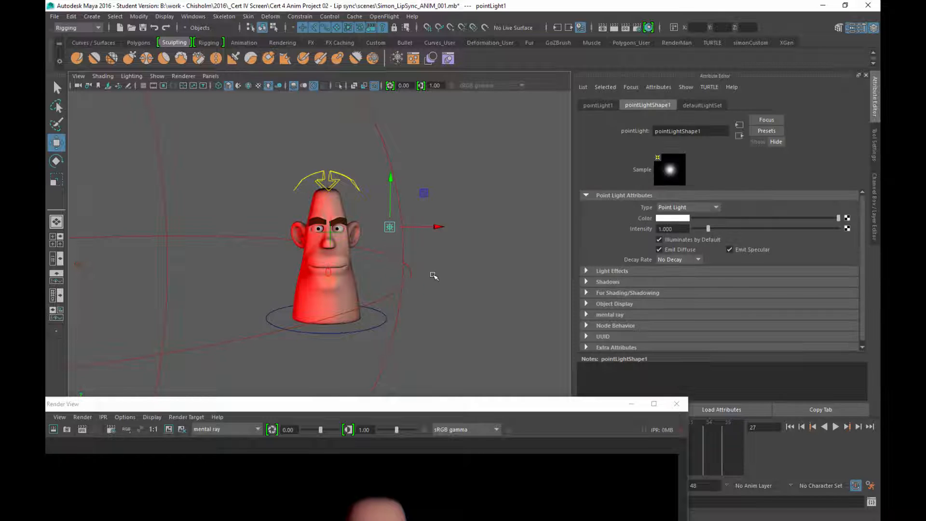
pyautogui.click(695, 229)
pyautogui.moveTo(696, 229); pyautogui.dragTo(697, 230)
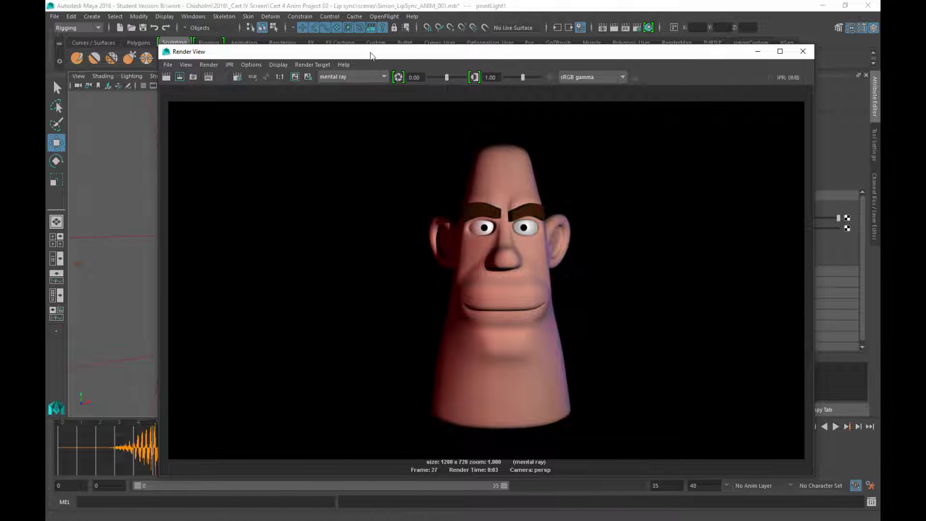
# Re-render the character from slightly closer to check the dimmed point light with the red light.
pyautogui.moveTo(371, 57); pyautogui.dragTo(351, 416)
pyautogui.scroll(3, 299, 368)
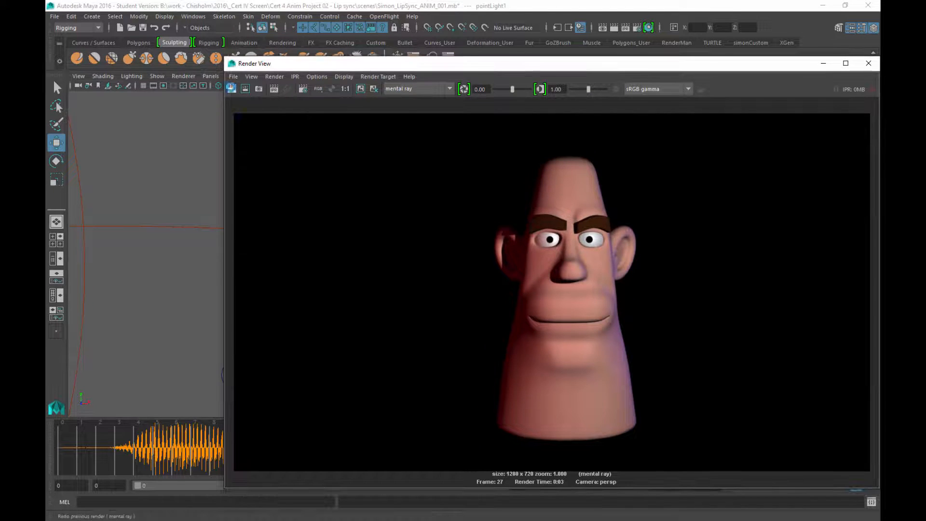
pyautogui.click(231, 89)
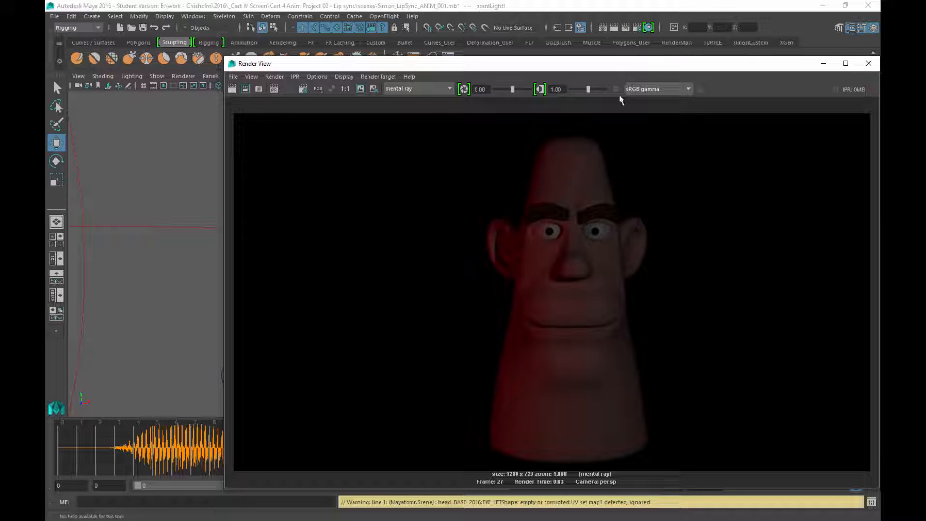
pyautogui.moveTo(659, 71); pyautogui.dragTo(271, 407)
# Move the dim point light farther away to the side of the character.
pyautogui.keyDown('alt'); pyautogui.moveTo(450, 313); pyautogui.dragTo(385, 250, button='right'); pyautogui.keyUp('alt')
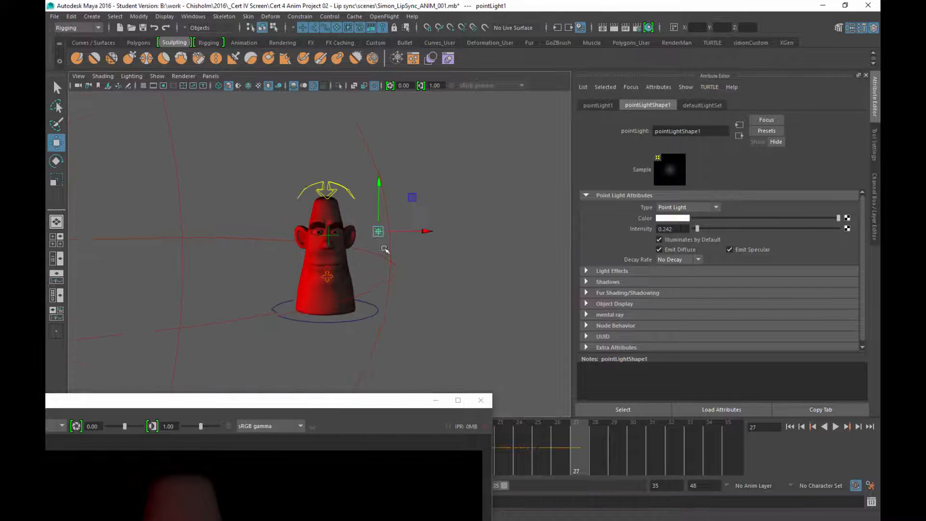
pyautogui.moveTo(384, 250)
pyautogui.keyDown('alt'); pyautogui.mouseDown()
pyautogui.moveTo(390, 365)
pyautogui.moveTo(516, 289)
pyautogui.moveTo(523, 221)
pyautogui.moveTo(515, 227)
pyautogui.mouseUp(); pyautogui.keyUp('alt')
pyautogui.keyDown('alt'); pyautogui.moveTo(452, 293); pyautogui.dragTo(456, 251); pyautogui.keyUp('alt')
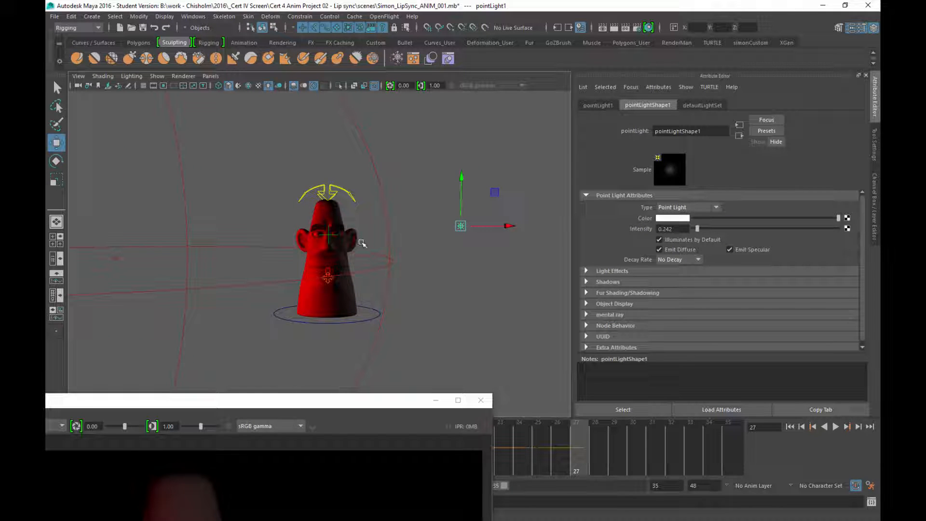
# Test-render the character with the repositioned point light, inspect the image, and close the render window.
pyautogui.moveTo(284, 401); pyautogui.dragTo(623, 48)
pyautogui.click(178, 78)
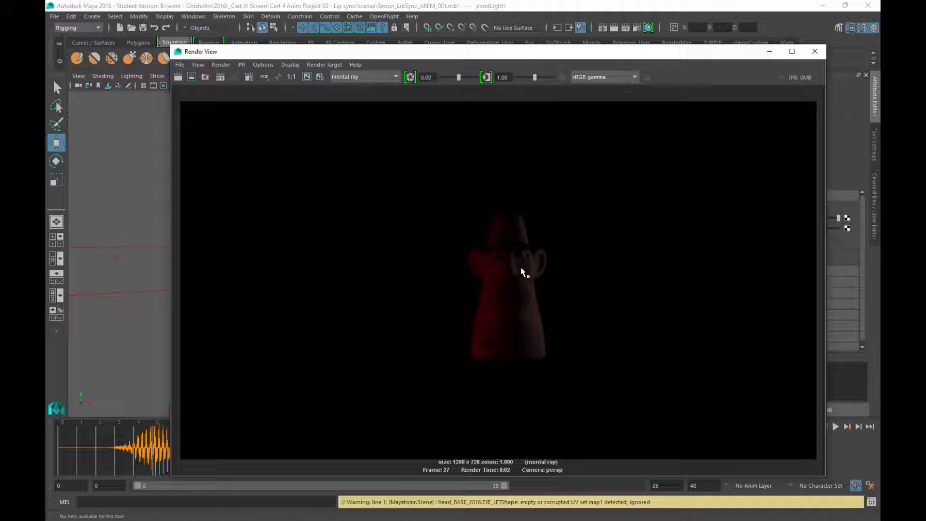
pyautogui.click(813, 52)
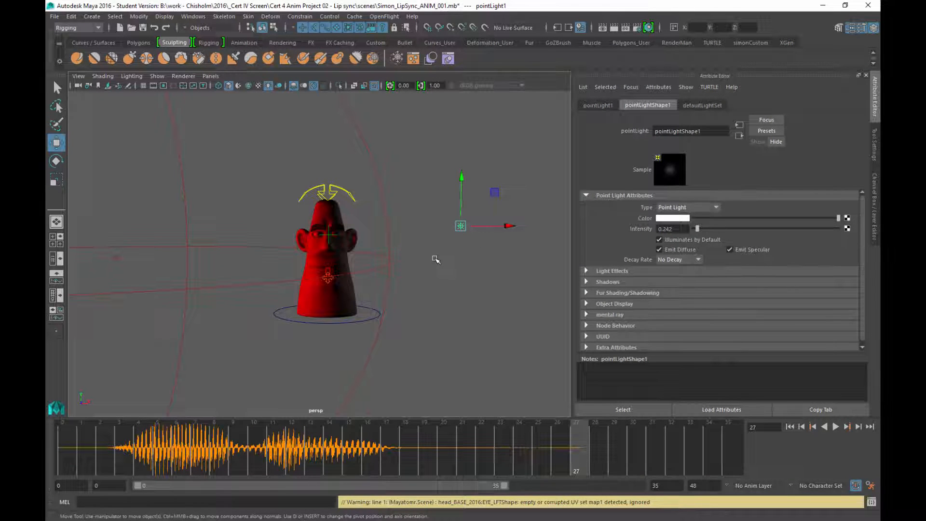
# Delete the point light and the remaining red volume light from the scene.
pyautogui.click(499, 325)
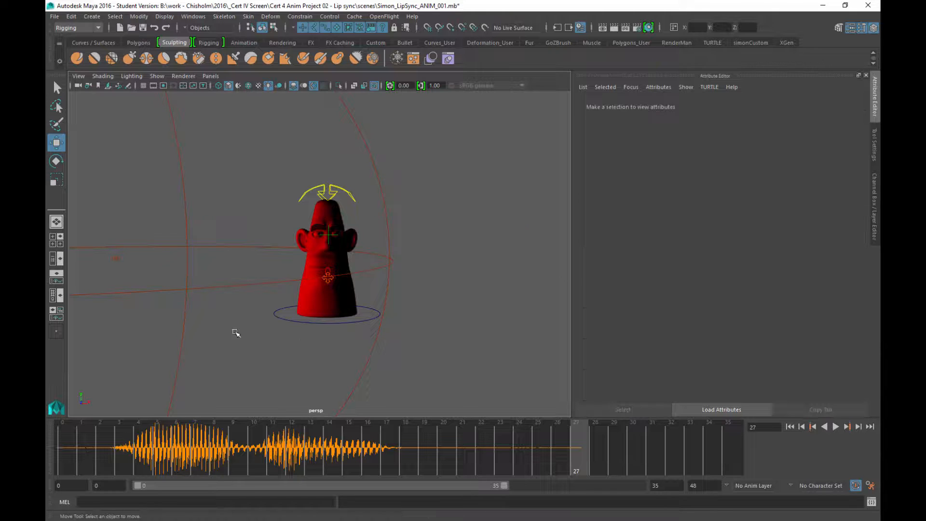
pyautogui.moveTo(178, 227); pyautogui.dragTo(132, 325)
pyautogui.press('Delete')
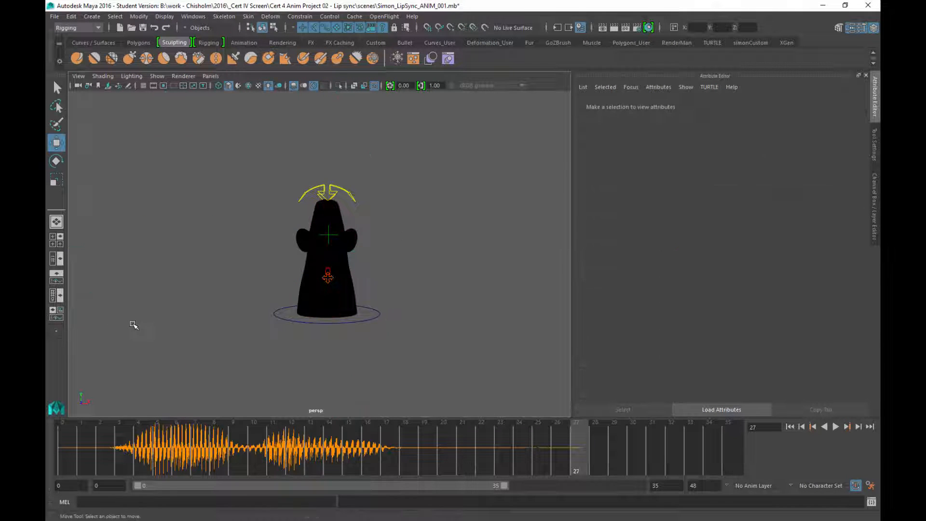
# Create a directional light and move it up and out to the side of the character's head.
pyautogui.click(139, 43)
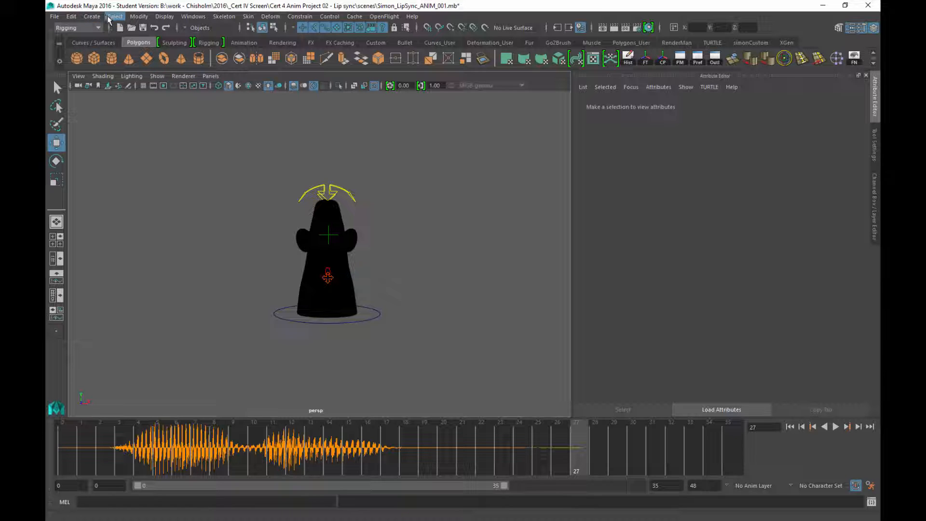
pyautogui.click(93, 16)
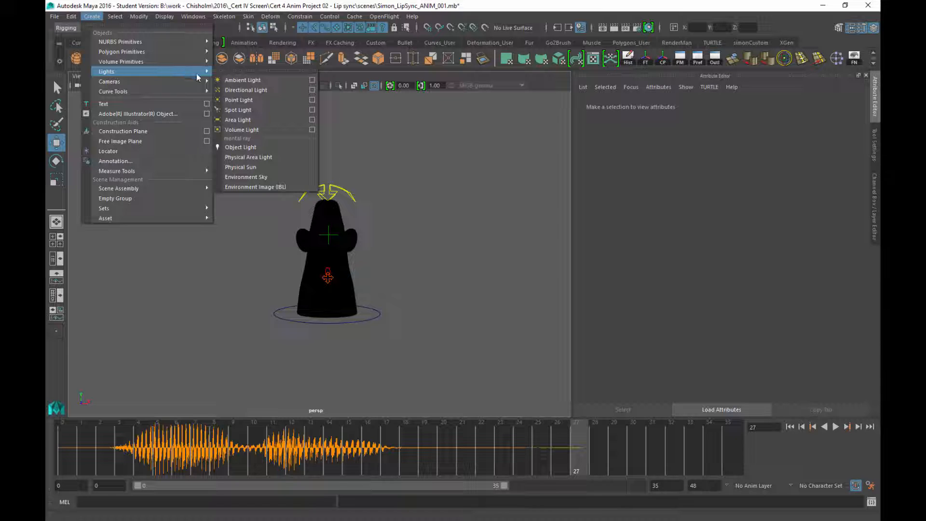
pyautogui.click(237, 91)
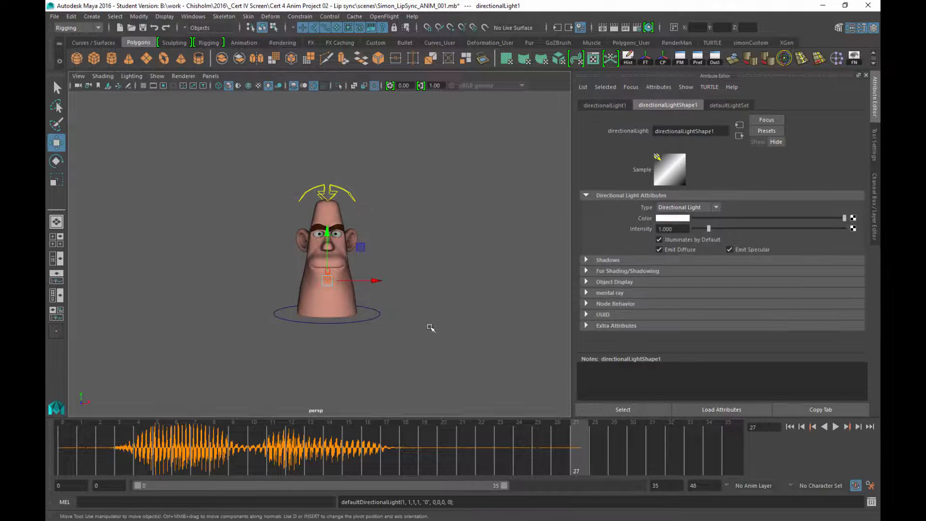
pyautogui.press('e')
pyautogui.press('w')
pyautogui.moveTo(341, 291); pyautogui.dragTo(217, 232)
# Rotate the directional light to aim diagonally down at the character and inspect the shading from a three-quarter view.
pyautogui.press('e')
pyautogui.moveTo(241, 260); pyautogui.dragTo(207, 221)
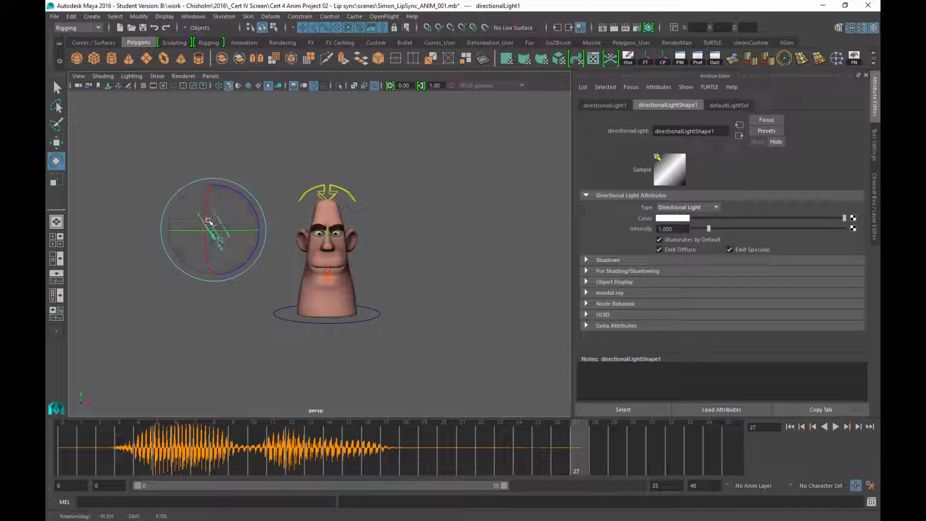
pyautogui.moveTo(418, 239)
pyautogui.keyDown('alt'); pyautogui.mouseDown(button='right')
pyautogui.moveTo(396, 241)
pyautogui.moveTo(455, 372)
pyautogui.moveTo(459, 250)
pyautogui.moveTo(473, 285)
pyautogui.moveTo(423, 240)
pyautogui.mouseUp(button='right'); pyautogui.keyUp('alt')
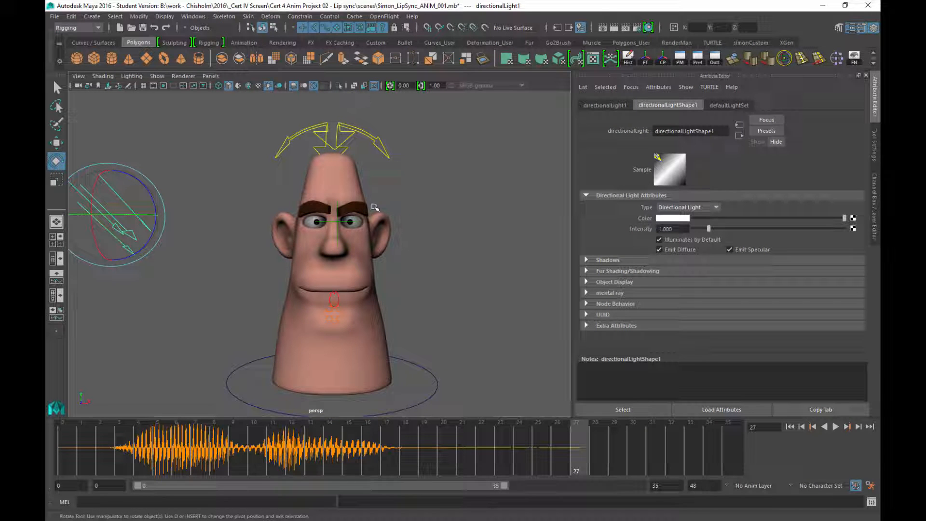
pyautogui.press('q')
pyautogui.keyDown('alt'); pyautogui.moveTo(393, 226); pyautogui.dragTo(425, 255); pyautogui.keyUp('alt')
pyautogui.keyDown('alt'); pyautogui.moveTo(426, 255); pyautogui.dragTo(433, 209, button='middle'); pyautogui.keyUp('alt')
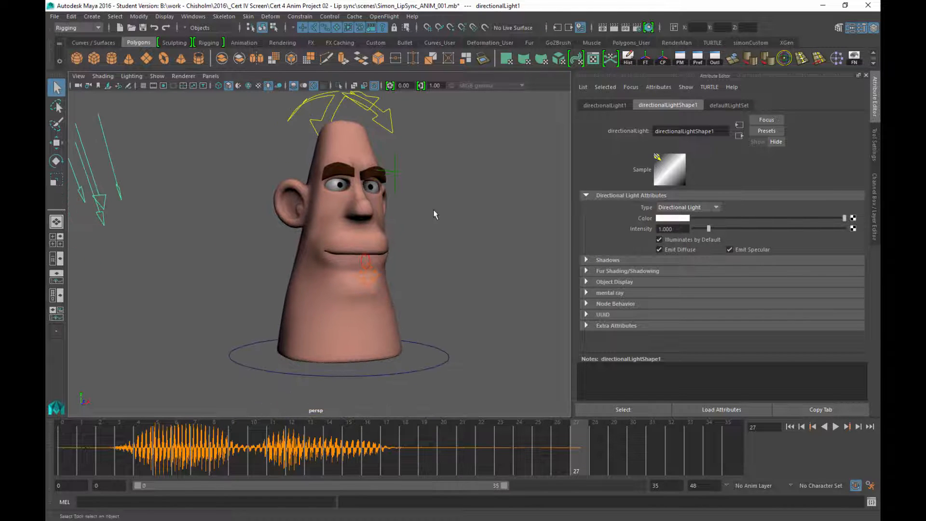
pyautogui.keyDown('alt'); pyautogui.moveTo(431, 209); pyautogui.dragTo(432, 218); pyautogui.keyUp('alt')
pyautogui.keyDown('alt'); pyautogui.moveTo(441, 200); pyautogui.dragTo(439, 229, button='middle'); pyautogui.keyUp('alt')
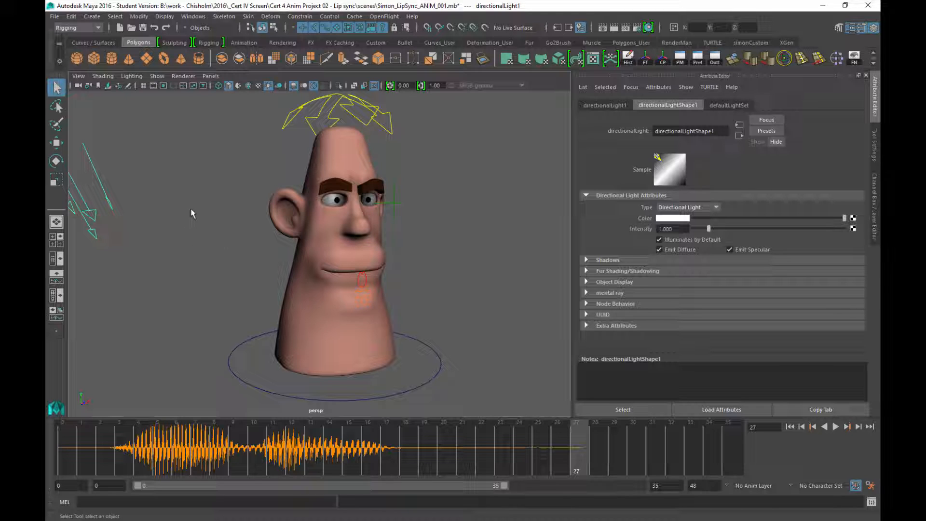
# Set the current project to the folder "Cert 4 Anim Project 02 - Lip sync".
pyautogui.click(54, 16)
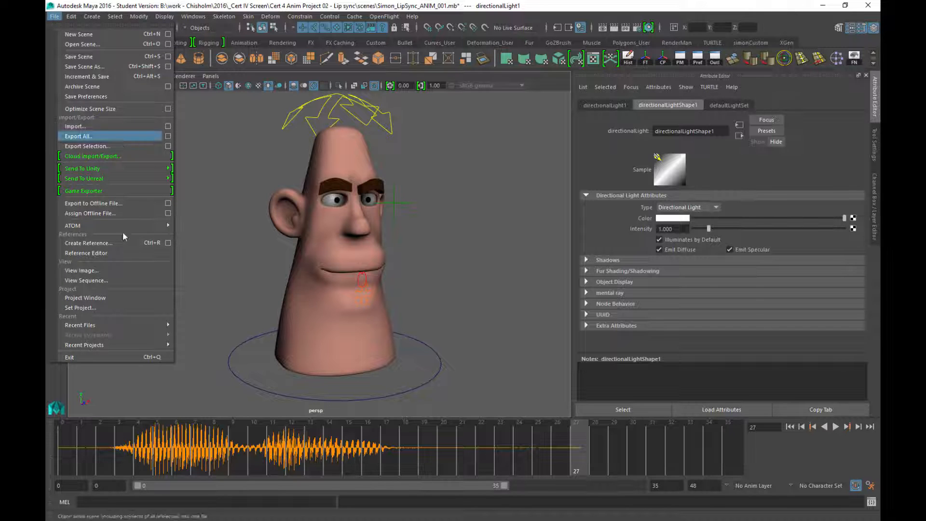
pyautogui.click(80, 307)
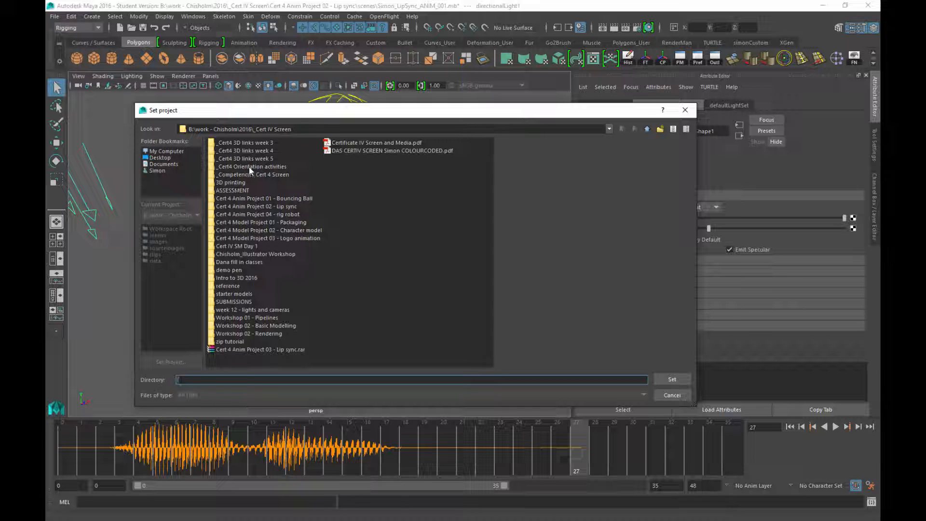
pyautogui.moveTo(298, 116); pyautogui.dragTo(461, 119)
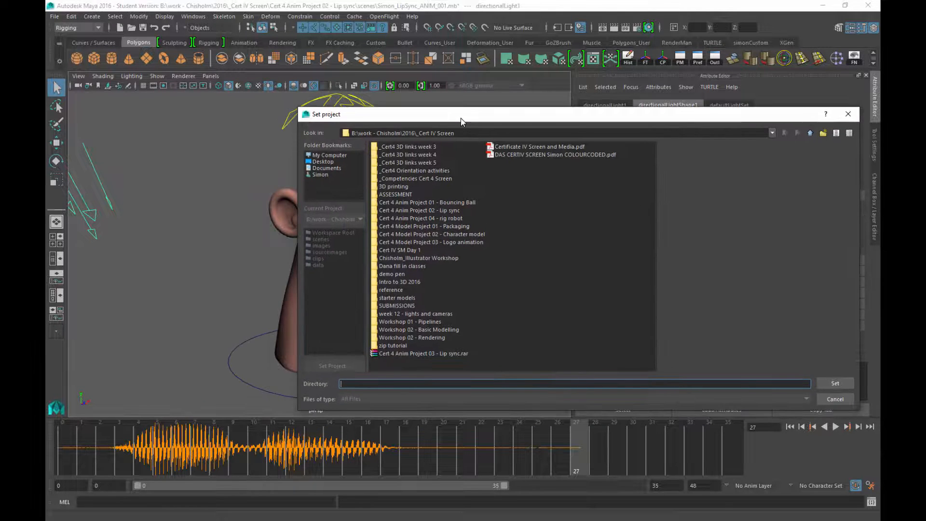
pyautogui.click(433, 202)
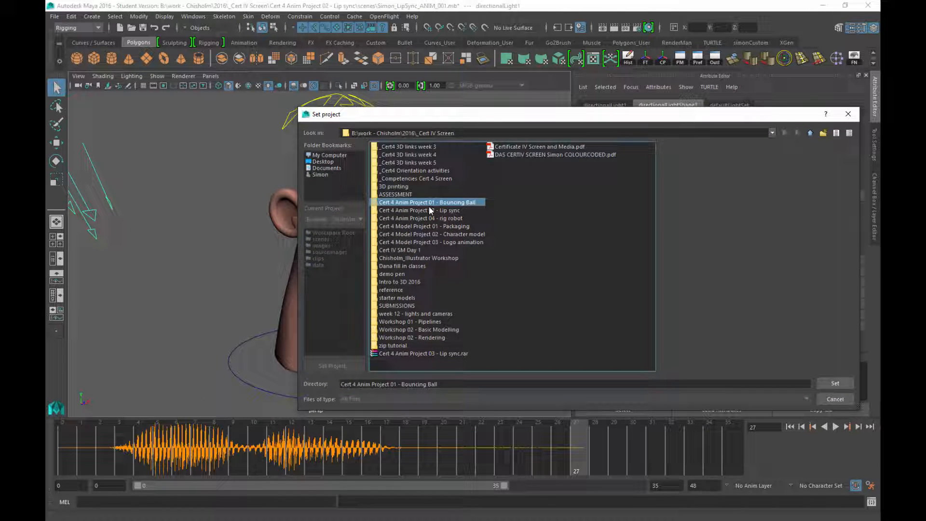
pyautogui.click(421, 218)
pyautogui.click(425, 210)
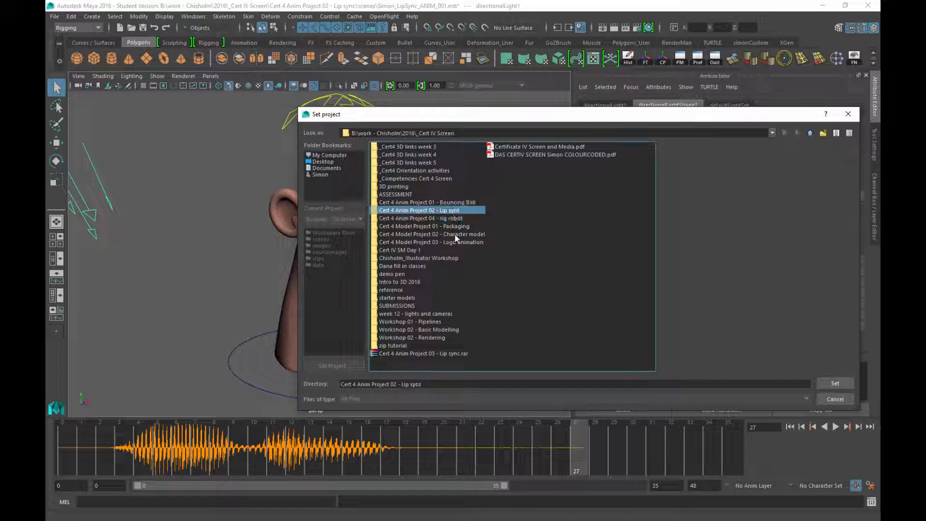
pyautogui.doubleClick(386, 210)
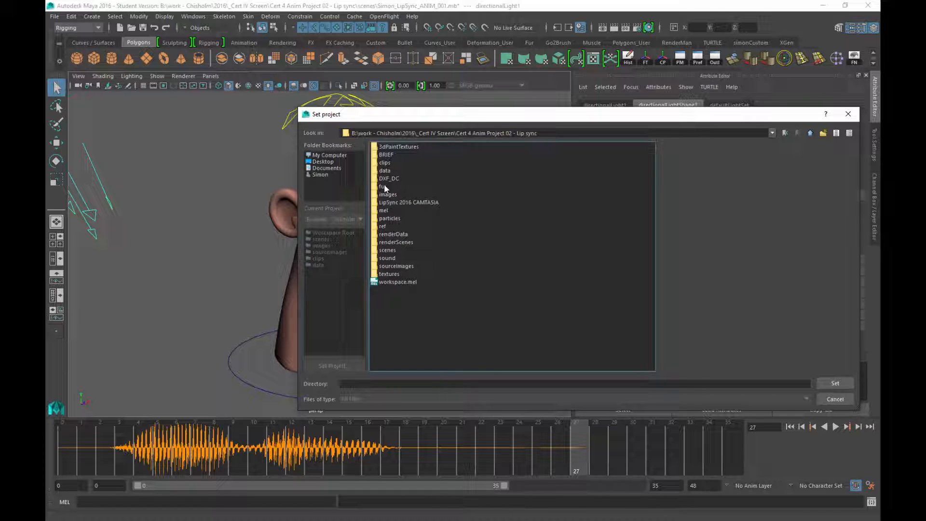
pyautogui.click(810, 132)
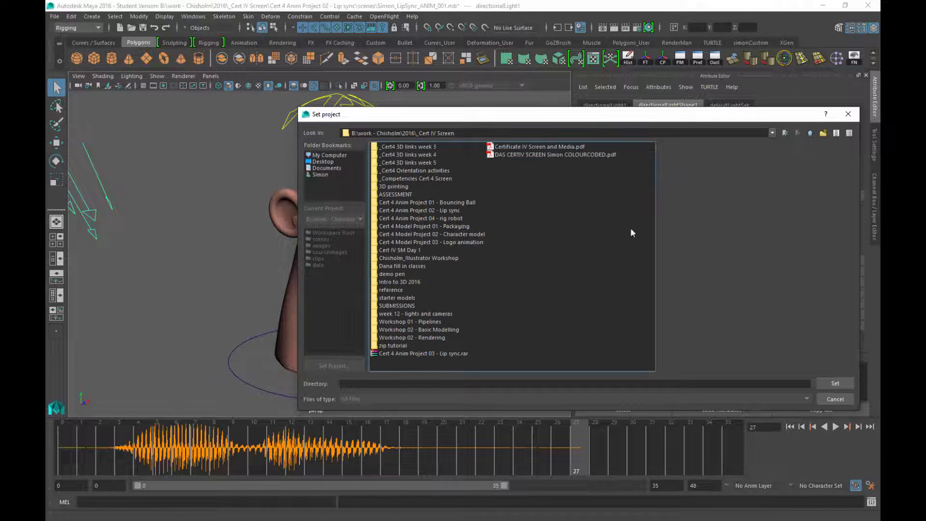
pyautogui.click(437, 211)
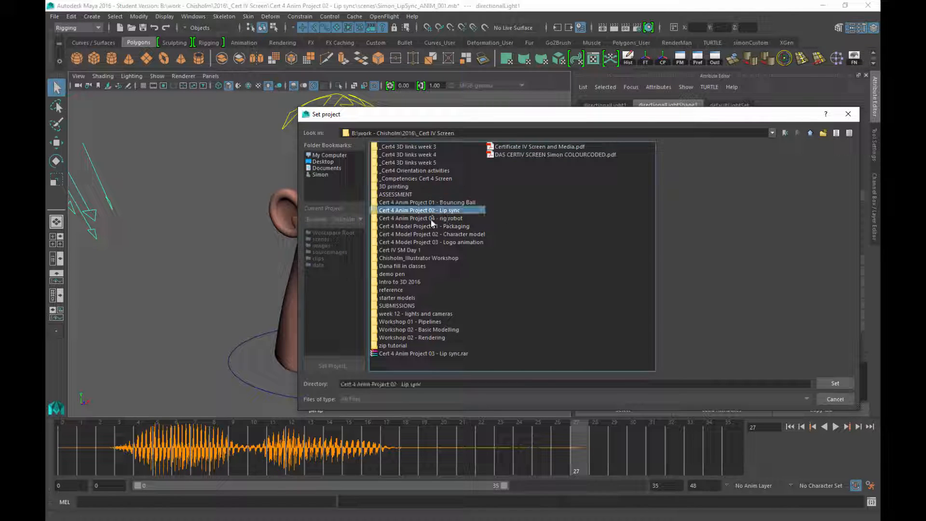
pyautogui.click(833, 383)
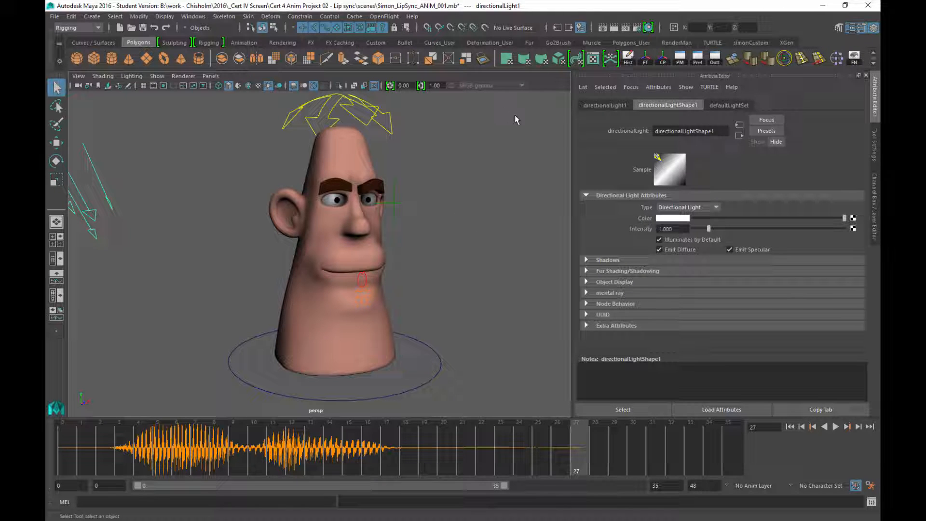
# Open the render settings and review the available renderers, keeping mental ray as the selected one.
pyautogui.click(635, 27)
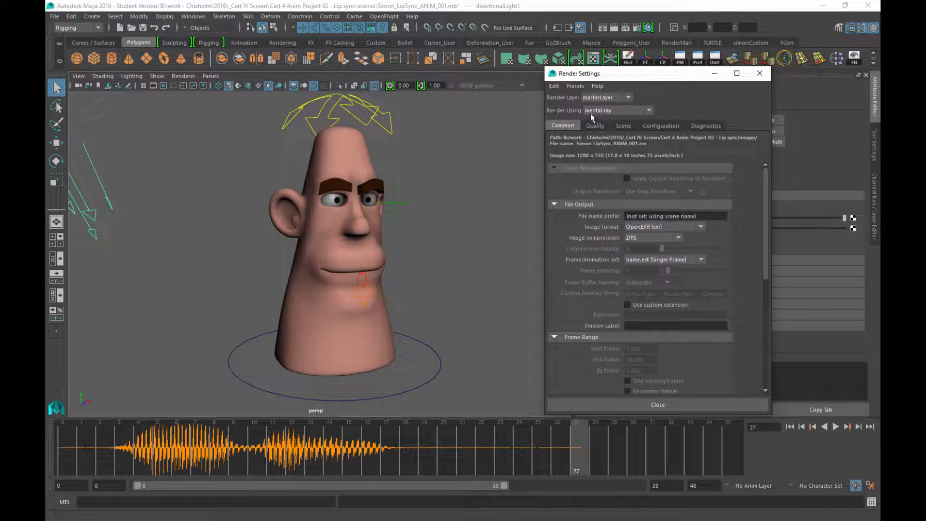
pyautogui.click(649, 111)
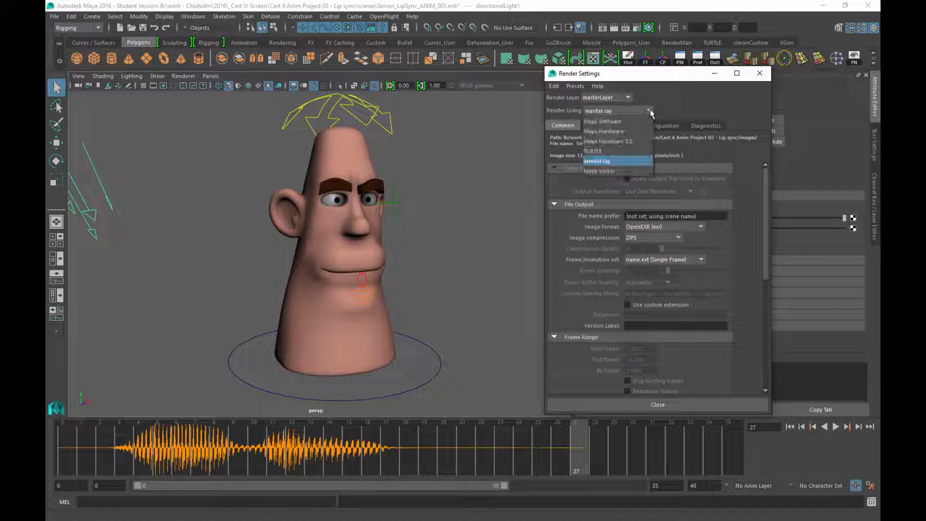
pyautogui.click(650, 112)
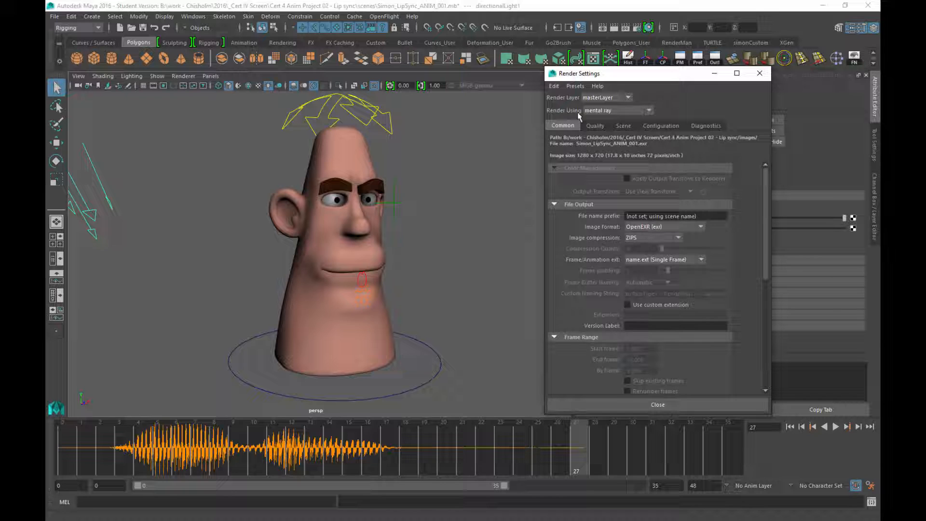
pyautogui.click(598, 112)
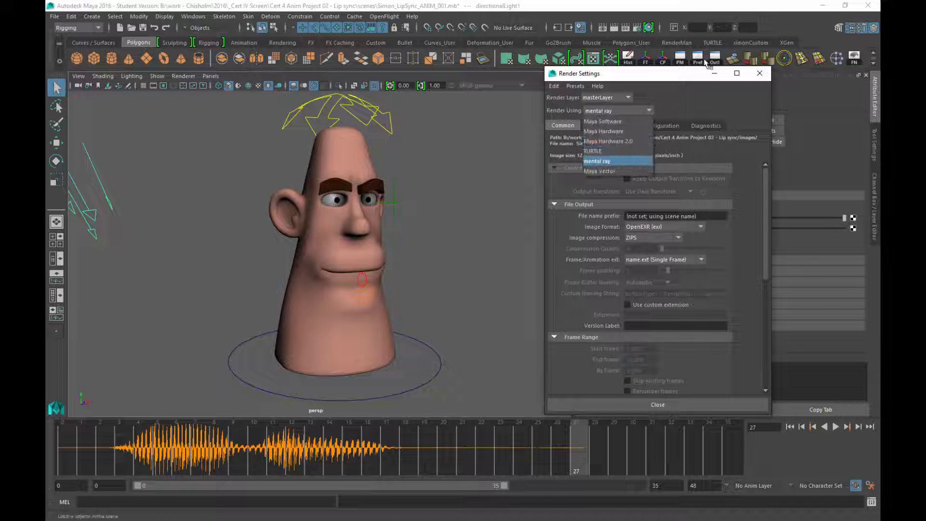
pyautogui.click(635, 114)
# Check the load options of the mental ray plug-in Mayatomr.mll in the Plug-in Manager and close the manager.
pyautogui.click(193, 15)
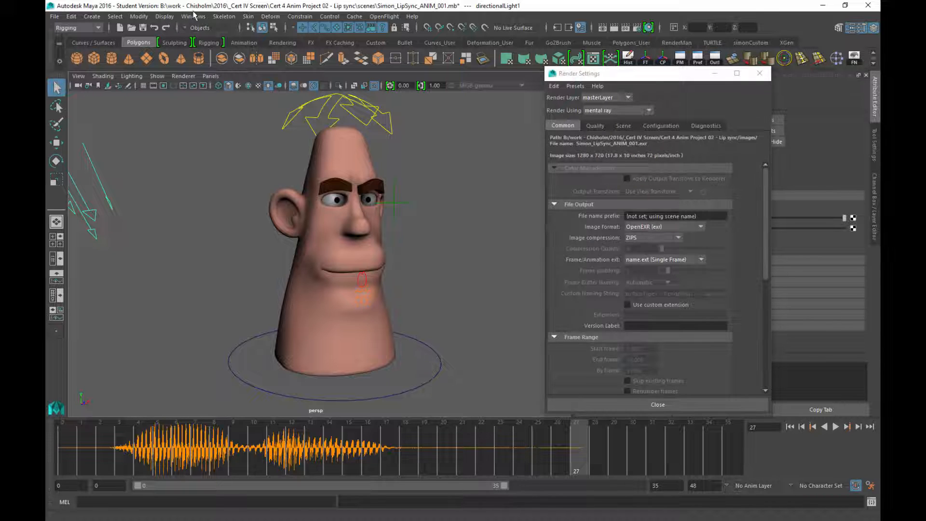
pyautogui.click(193, 16)
pyautogui.moveTo(250, 71)
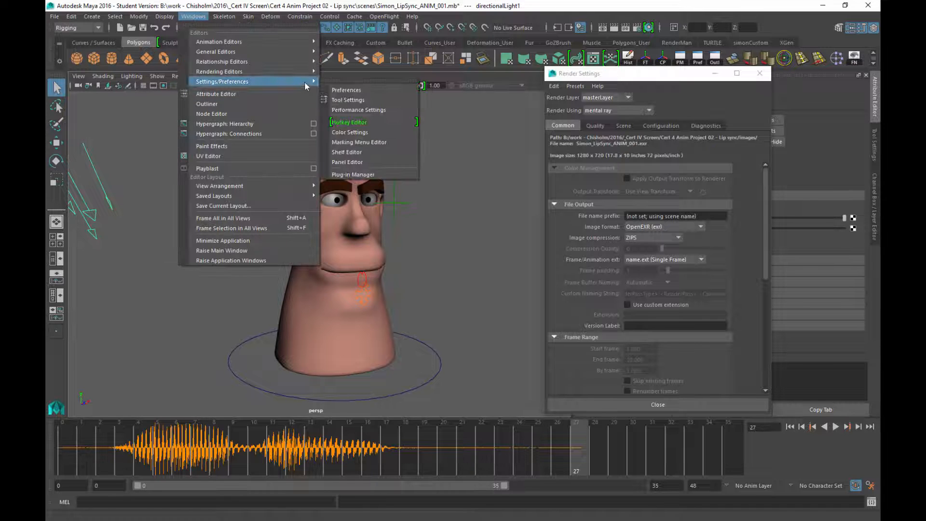
pyautogui.click(371, 179)
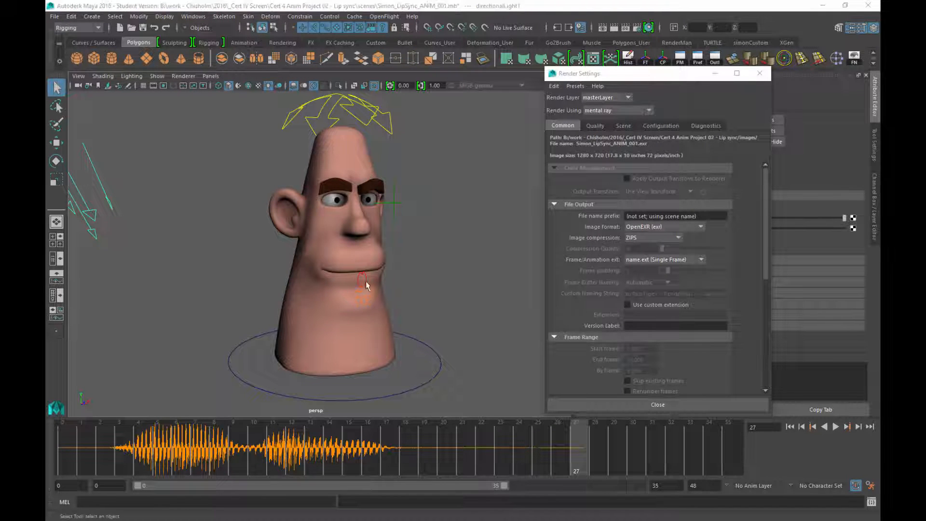
pyautogui.scroll(-10, 393, 167)
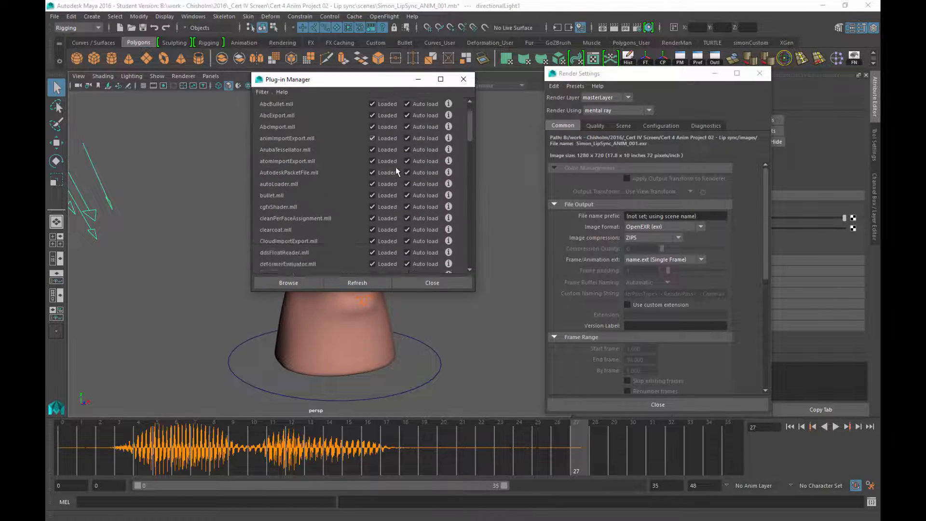
pyautogui.scroll(-5, 390, 166)
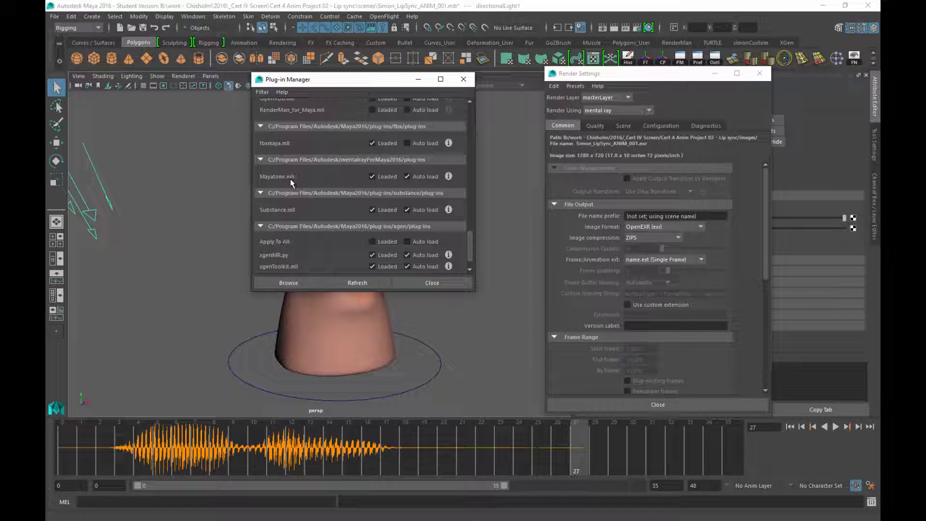
pyautogui.click(405, 176)
pyautogui.click(431, 283)
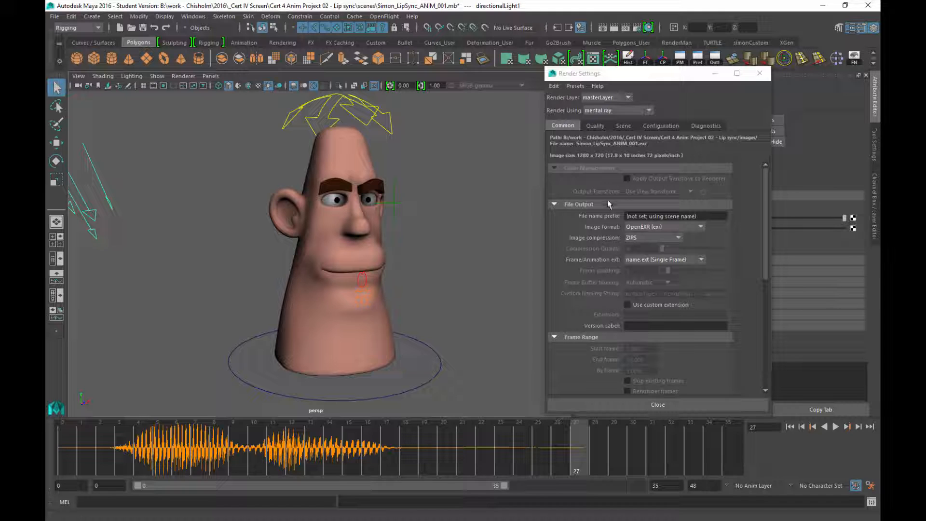
# Set the render output's file name prefix to "LS_frame_".
pyautogui.moveTo(701, 216); pyautogui.dragTo(547, 194)
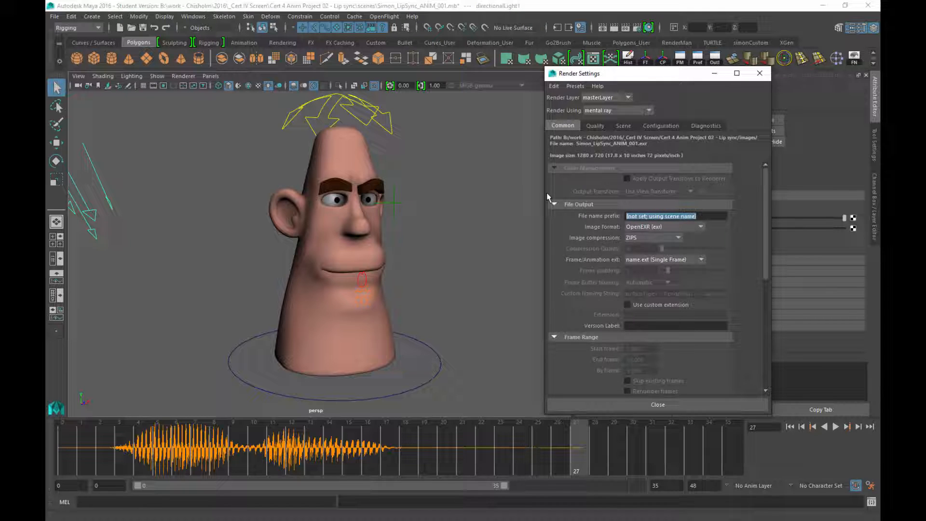
pyautogui.write('LS')
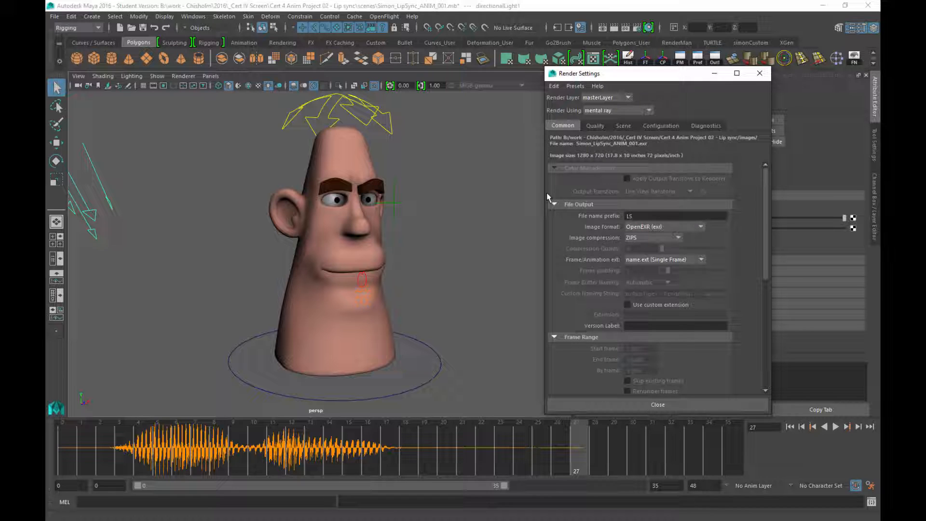
pyautogui.write('_frame_')
pyautogui.press('Return')
# Set the output image format to JPEG (jpg) with a compression quality of 100.
pyautogui.click(643, 227)
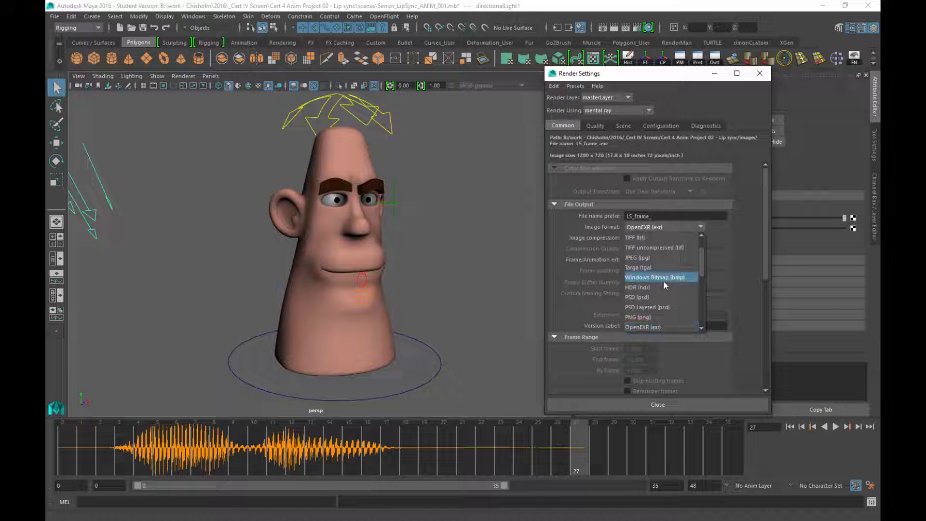
pyautogui.click(629, 258)
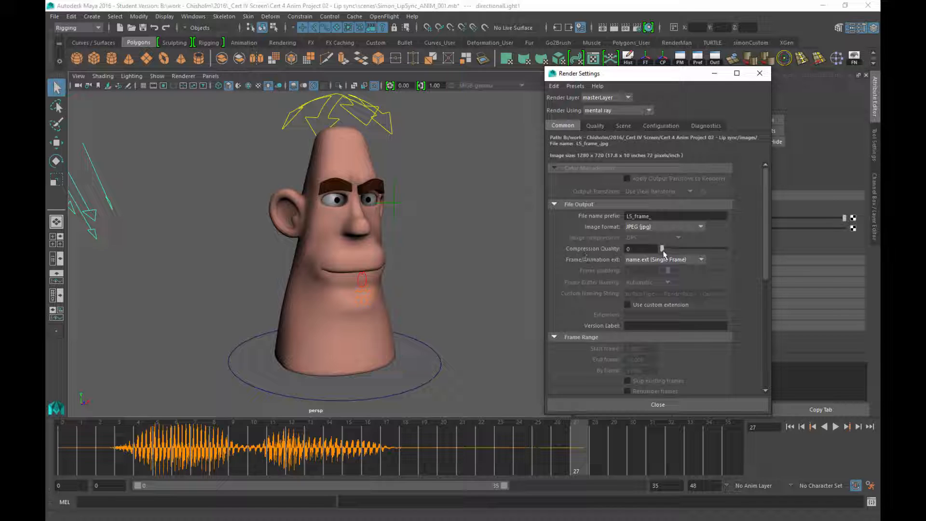
pyautogui.moveTo(662, 249); pyautogui.dragTo(735, 252)
# Set the frame/animation extension to name#.ext with a frame padding of 2.
pyautogui.click(680, 261)
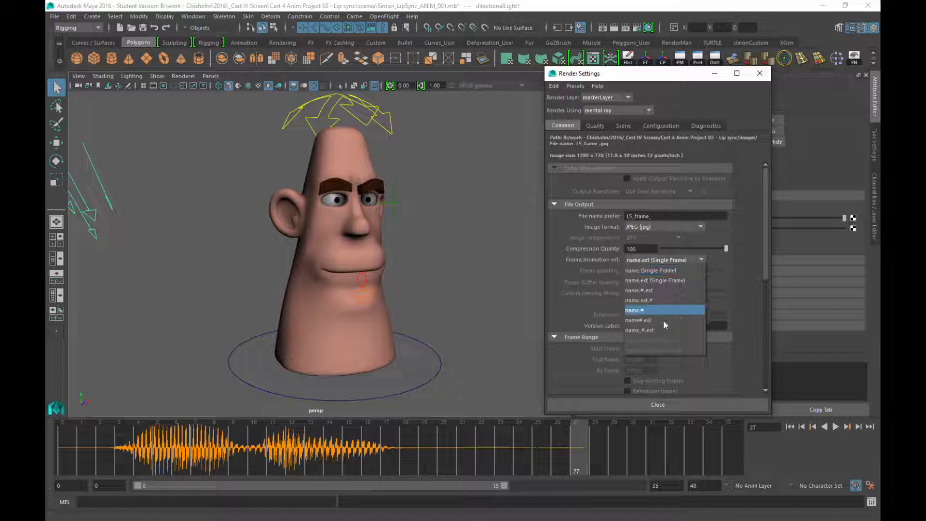
pyautogui.click(638, 320)
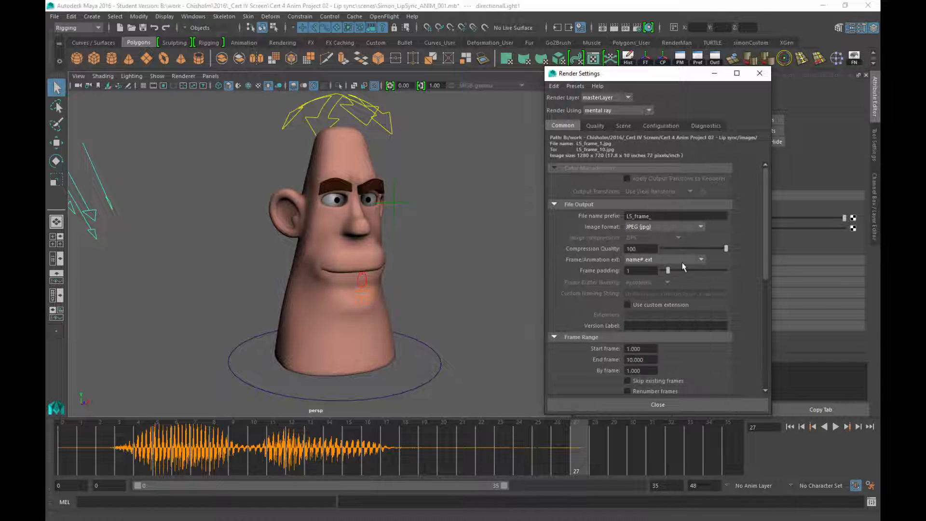
pyautogui.click(655, 258)
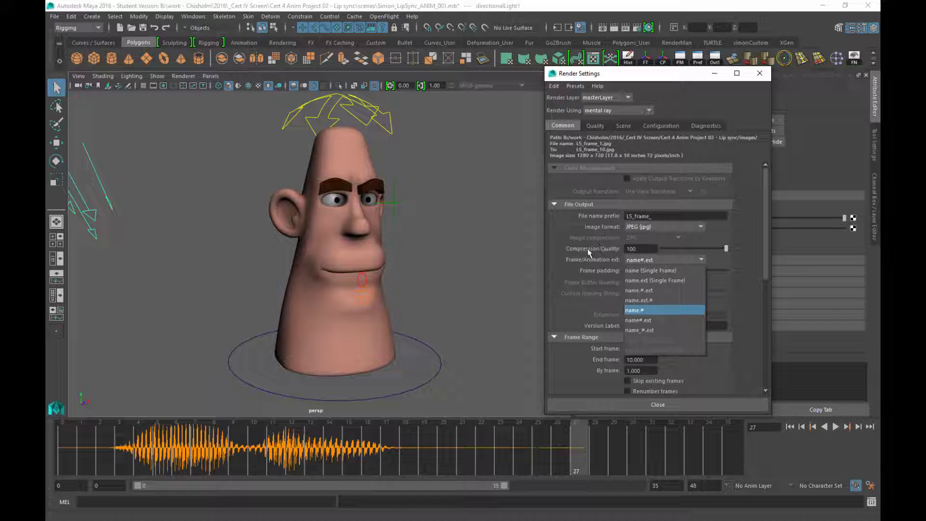
pyautogui.click(647, 320)
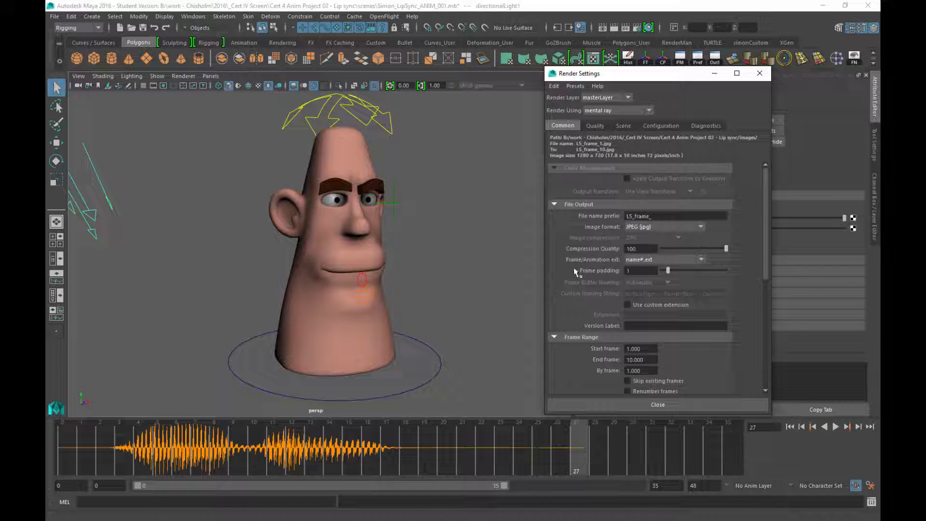
pyautogui.moveTo(668, 271); pyautogui.dragTo(693, 271)
pyautogui.moveTo(693, 270); pyautogui.dragTo(661, 270)
pyautogui.moveTo(662, 271); pyautogui.dragTo(556, 304)
# Set the render frame range to start at frame 0 and end at frame 35, and review the camera and image size settings.
pyautogui.click(639, 348)
pyautogui.press('Tab')
pyautogui.write('35')
pyautogui.press('Return')
pyautogui.scroll(-5, 740, 253)
pyautogui.scroll(-6, 739, 253)
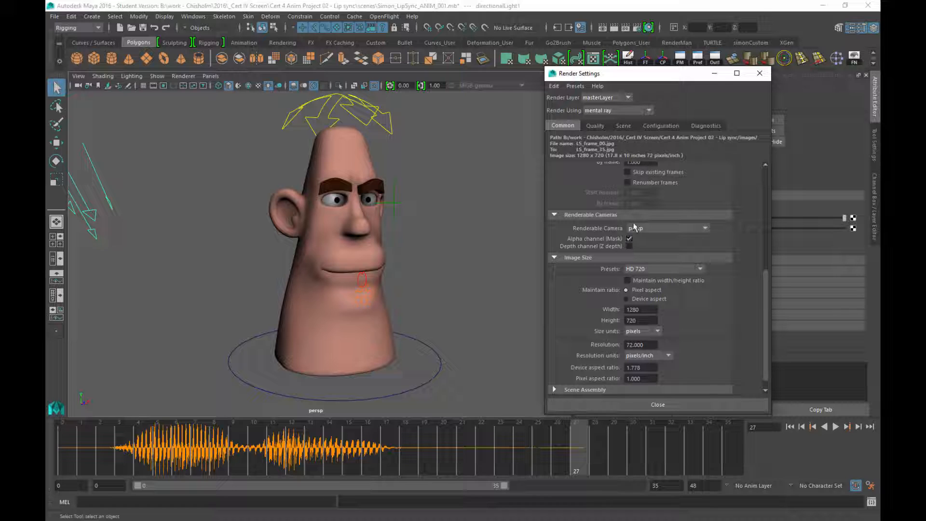
# Keep persp as the renderable camera and disable the default light in the render options.
pyautogui.click(654, 229)
pyautogui.click(646, 224)
pyautogui.scroll(-1, 573, 291)
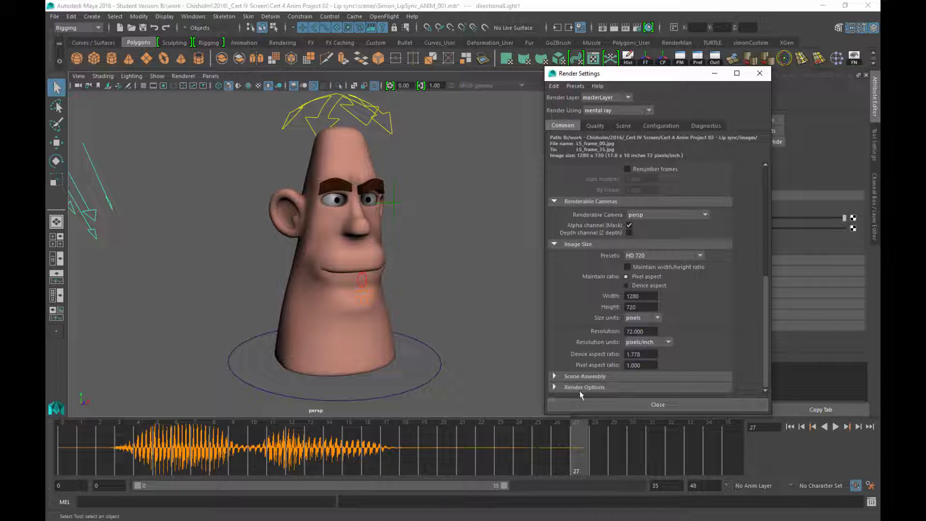
pyautogui.click(566, 388)
pyautogui.scroll(-5, 589, 369)
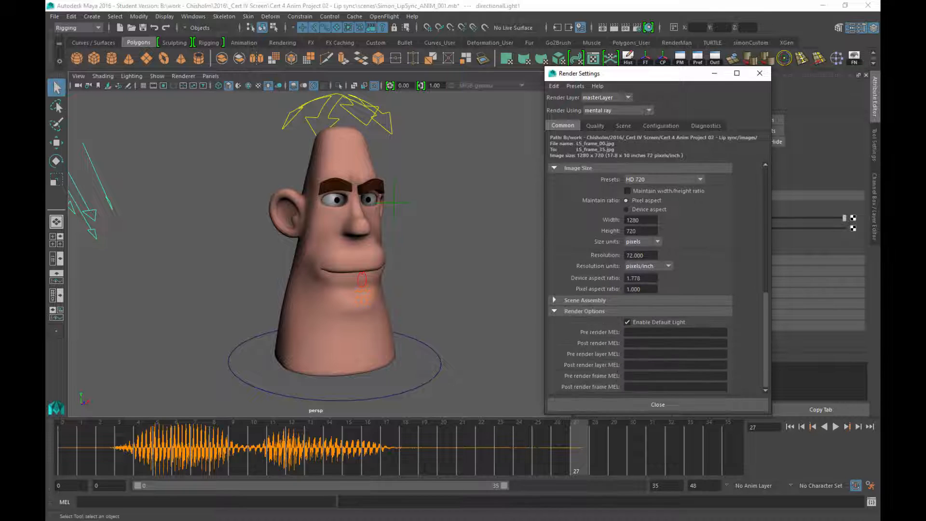
pyautogui.click(661, 323)
# Set the mental ray overall sampling quality to 1 and switch the filter to Mitchell.
pyautogui.click(593, 126)
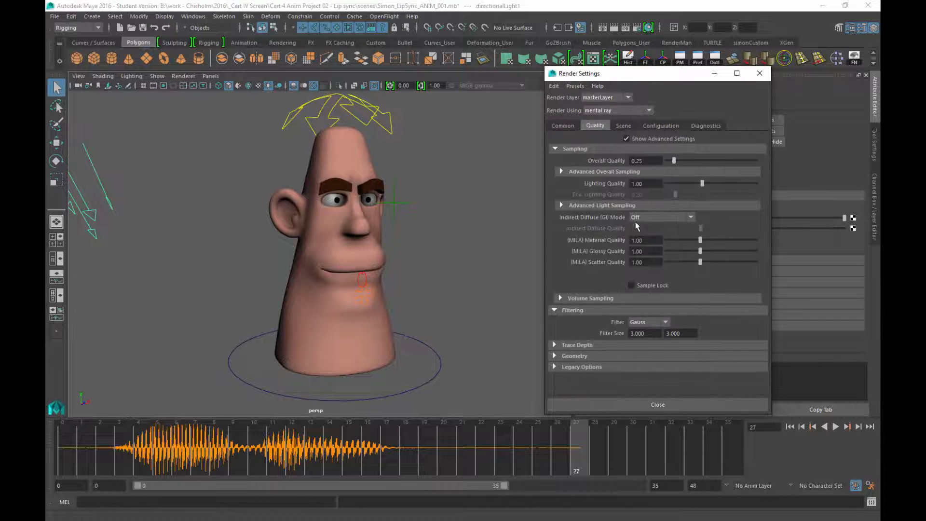
pyautogui.click(657, 162)
pyautogui.write('1')
pyautogui.press('Return')
pyautogui.click(638, 326)
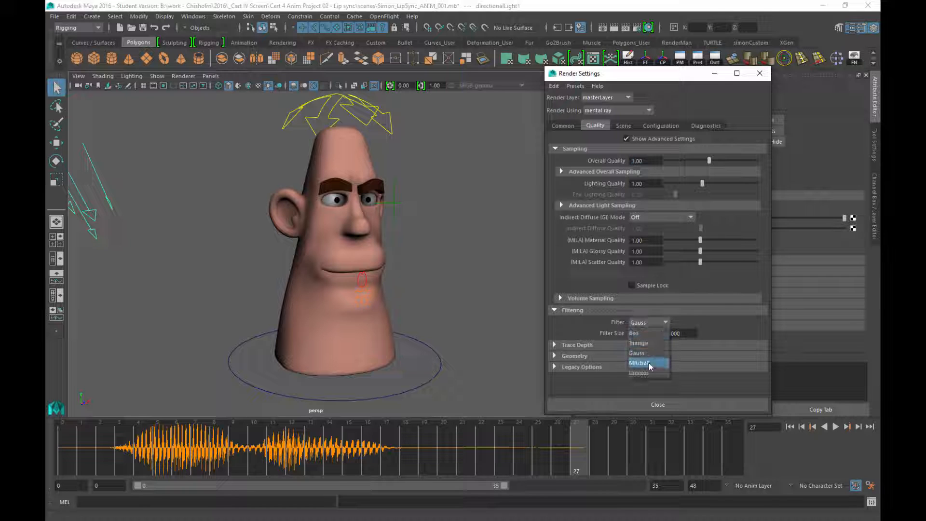
pyautogui.click(641, 362)
pyautogui.click(644, 322)
pyautogui.click(723, 332)
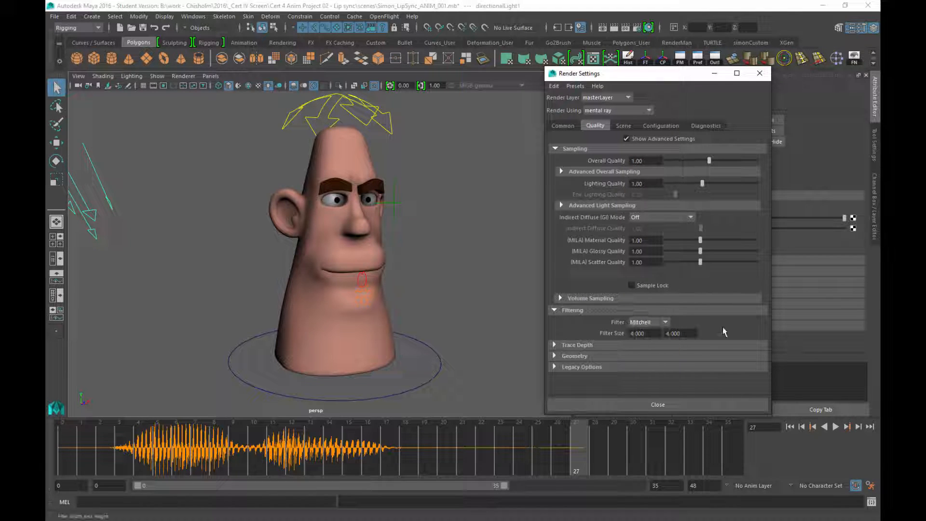
# Set the Final Gathering secondary diffuse bounces to 1 in the legacy quality options.
pyautogui.click(579, 368)
pyautogui.scroll(-5, 585, 372)
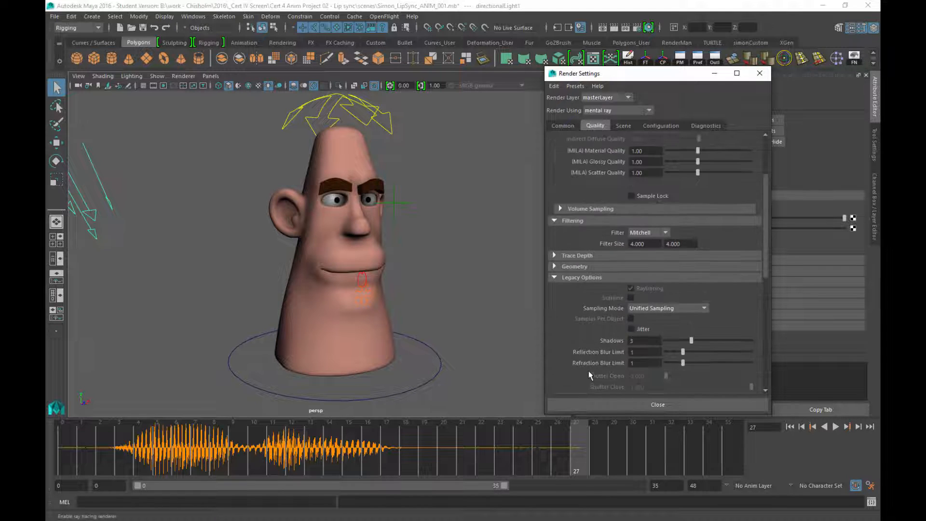
pyautogui.scroll(-4, 589, 371)
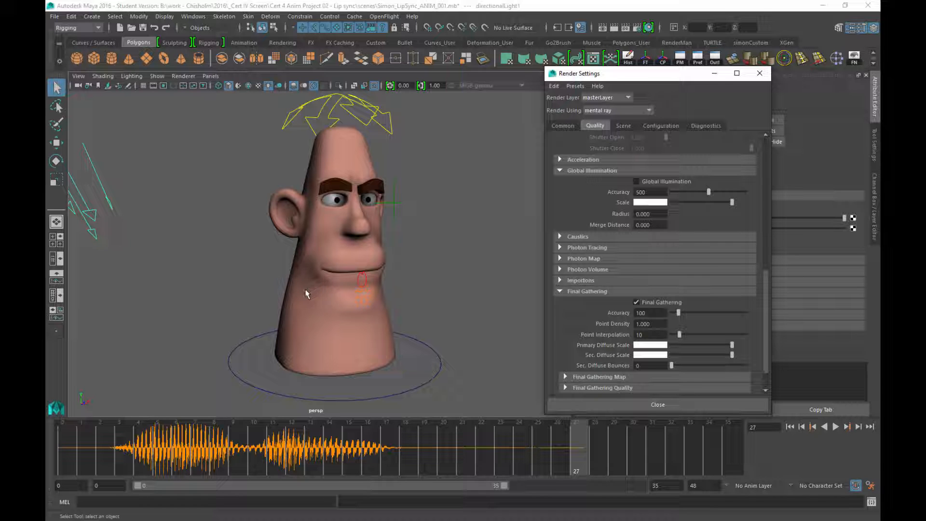
pyautogui.click(614, 26)
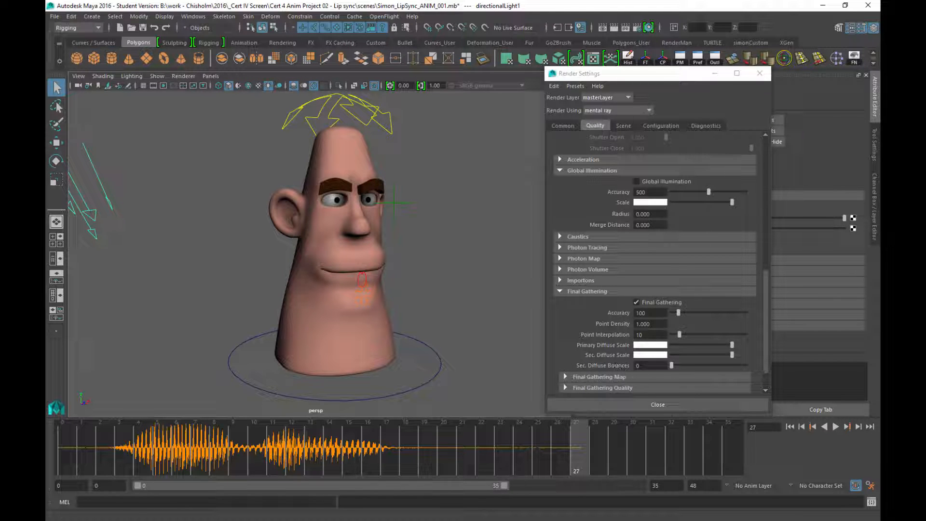
pyautogui.moveTo(672, 366)
pyautogui.mouseDown()
pyautogui.moveTo(748, 367)
pyautogui.moveTo(673, 368)
pyautogui.moveTo(685, 365)
pyautogui.mouseUp()
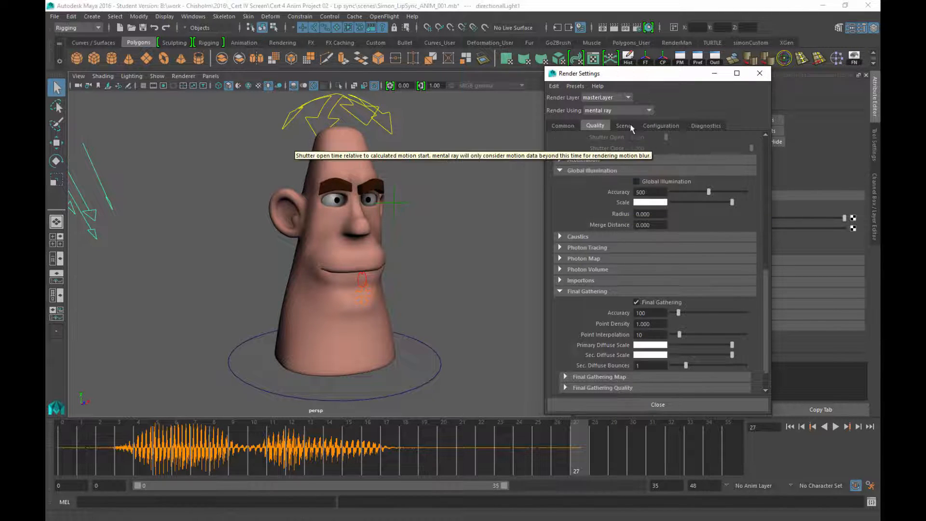
# Look over the scene, quality and common render settings once more and close the render settings.
pyautogui.click(658, 126)
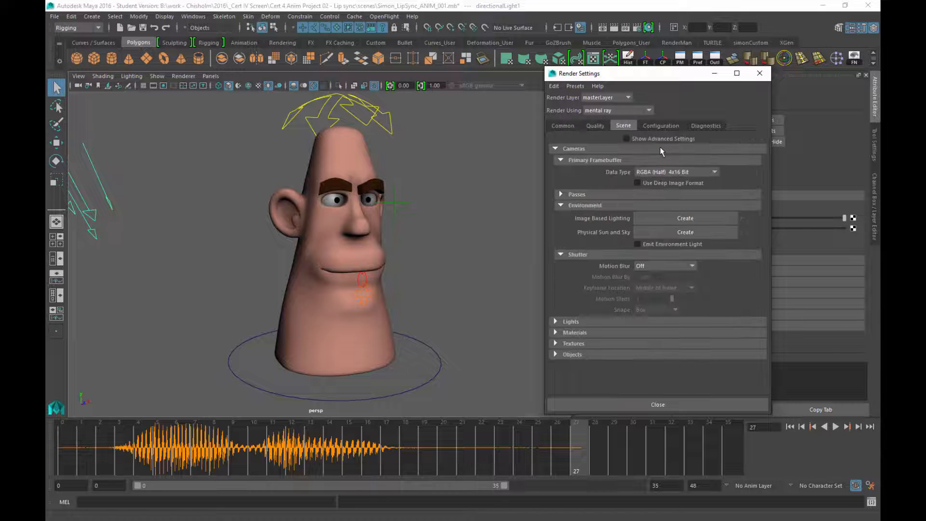
pyautogui.click(704, 126)
pyautogui.click(623, 126)
pyautogui.click(595, 126)
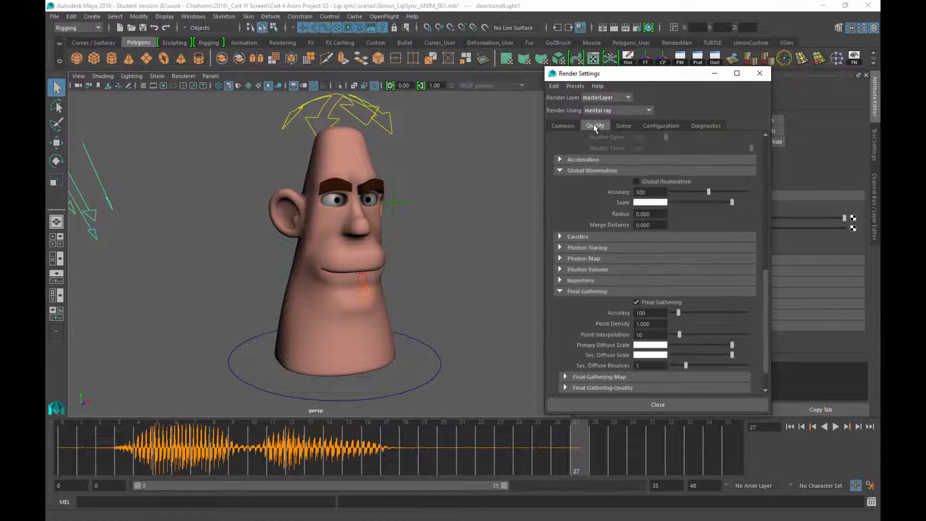
pyautogui.click(563, 125)
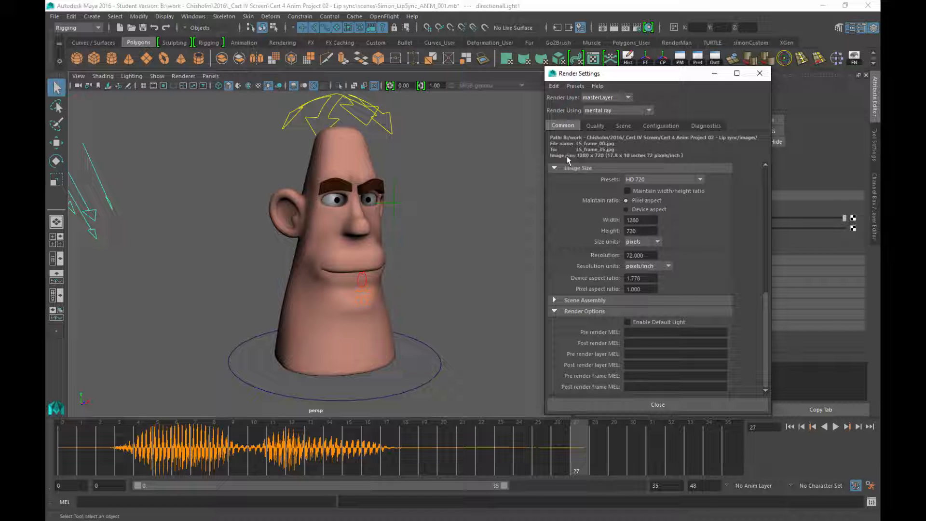
pyautogui.click(609, 407)
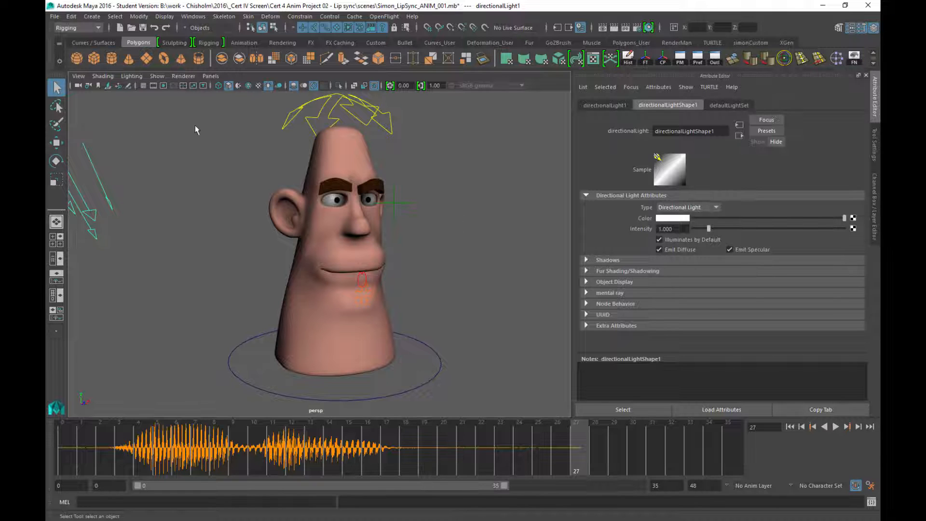
# Save the scene and accept the student version notice.
pyautogui.click(143, 29)
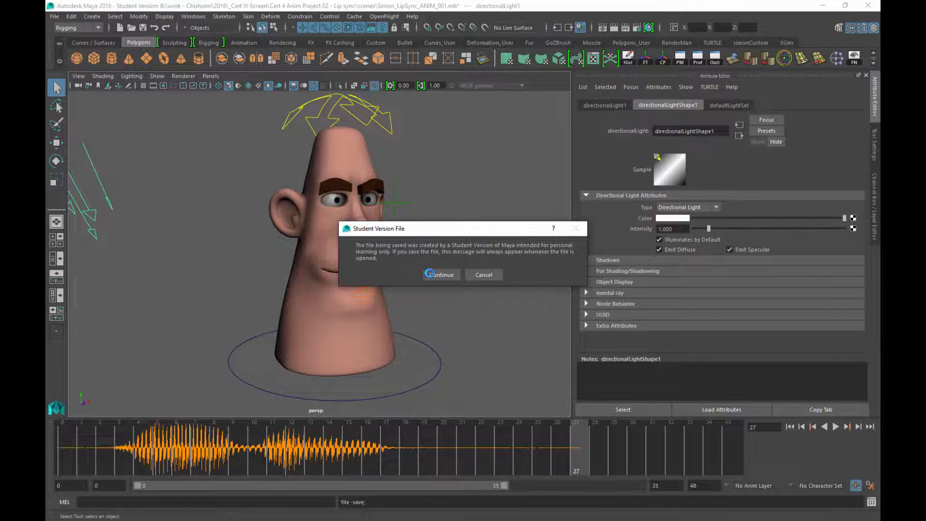
pyautogui.click(442, 274)
pyautogui.click(442, 274)
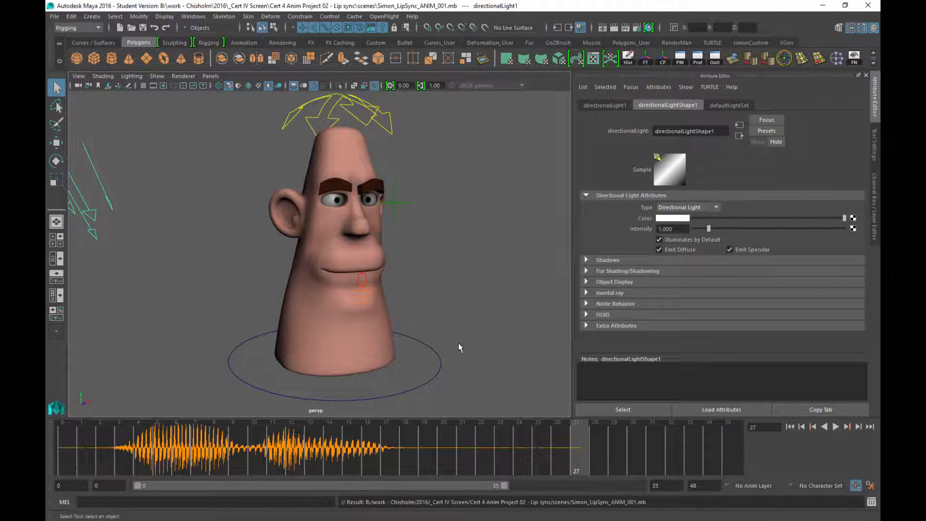
# Set the persp camera's environment background color to a light, desaturated grey-green.
pyautogui.keyDown('alt'); pyautogui.moveTo(481, 272); pyautogui.dragTo(461, 265); pyautogui.keyUp('alt')
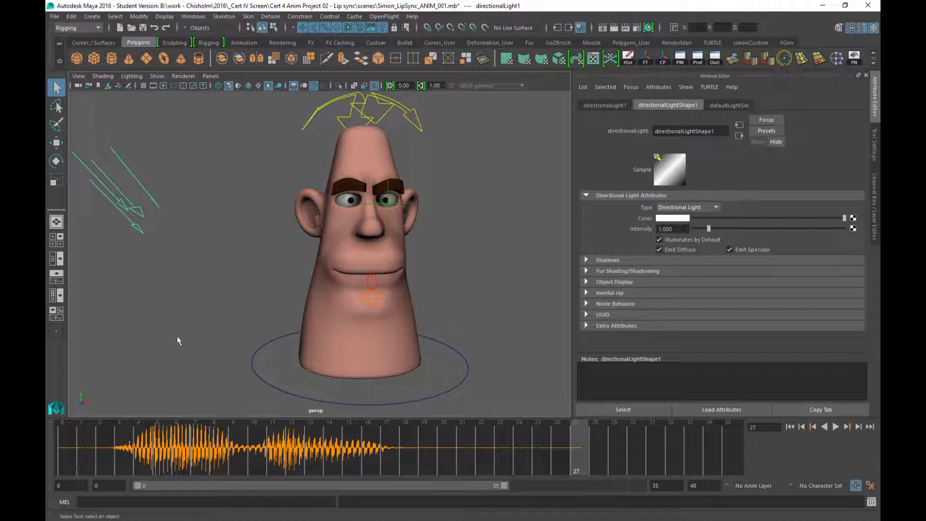
pyautogui.click(89, 85)
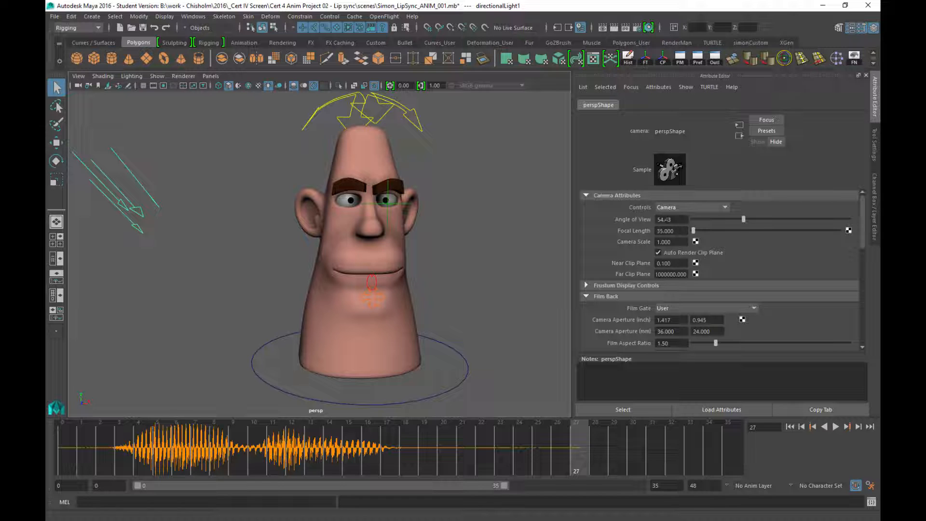
pyautogui.scroll(-3, 680, 228)
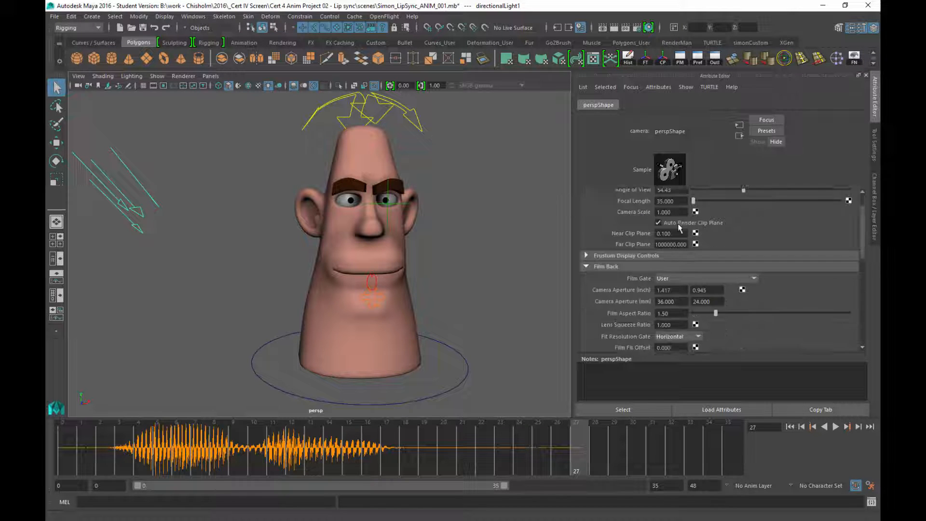
pyautogui.scroll(-5, 680, 228)
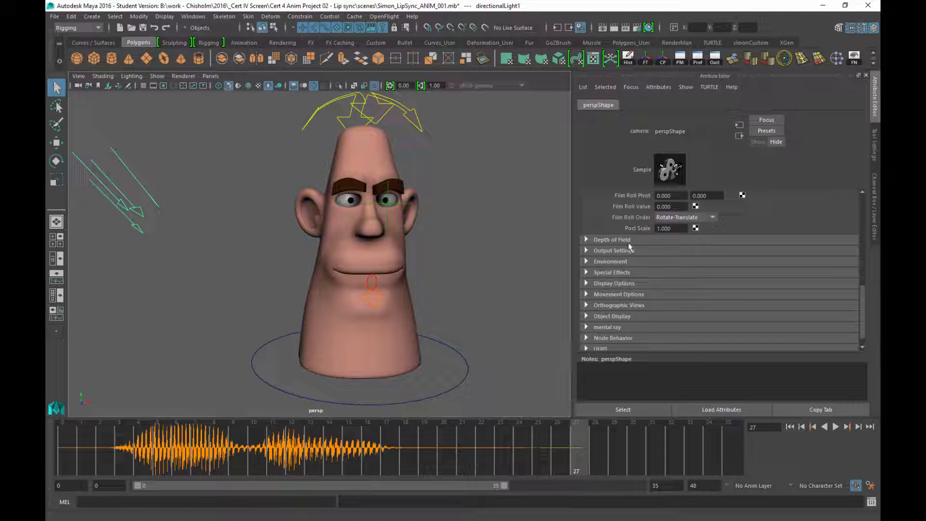
pyautogui.click(608, 261)
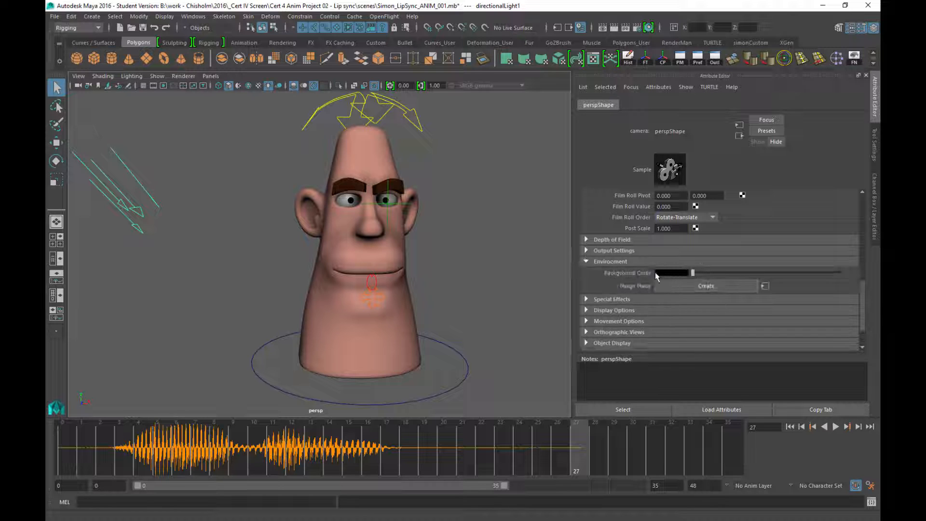
pyautogui.click(684, 275)
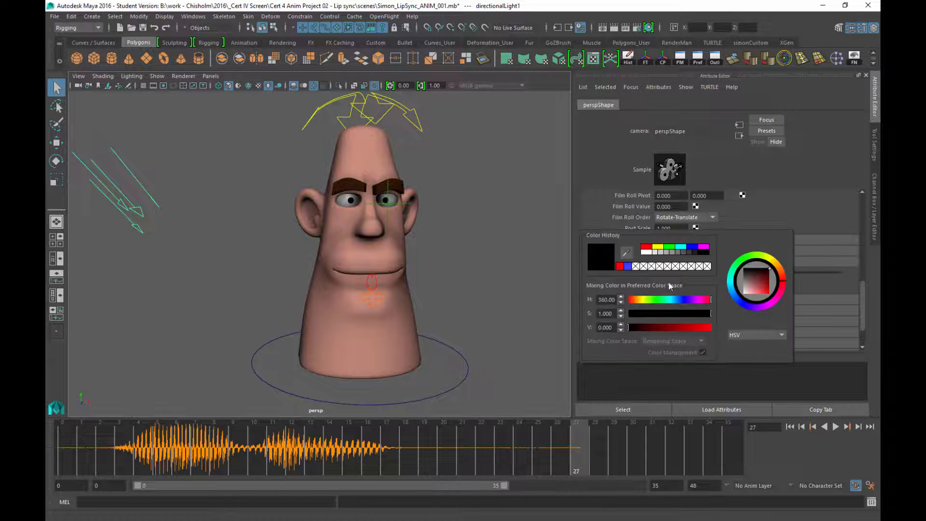
pyautogui.click(746, 287)
pyautogui.click(748, 279)
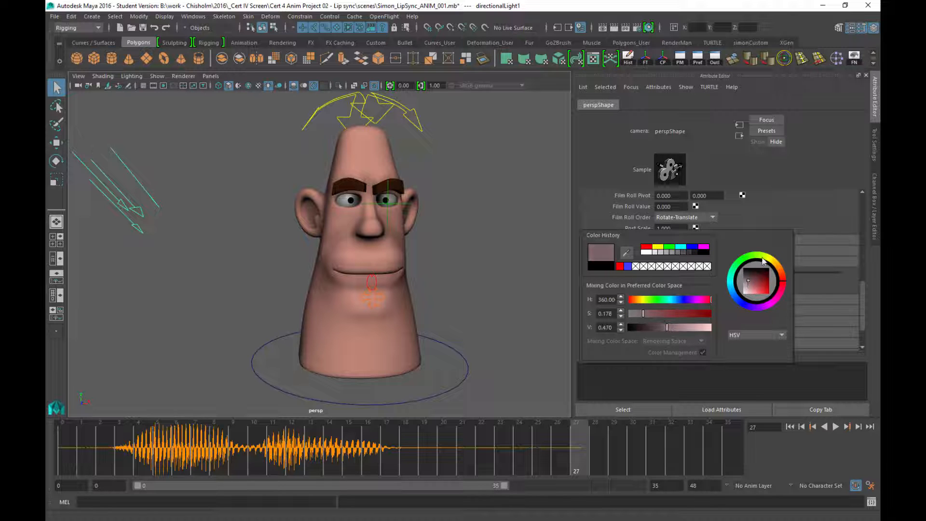
pyautogui.click(743, 260)
pyautogui.moveTo(742, 257); pyautogui.dragTo(742, 257)
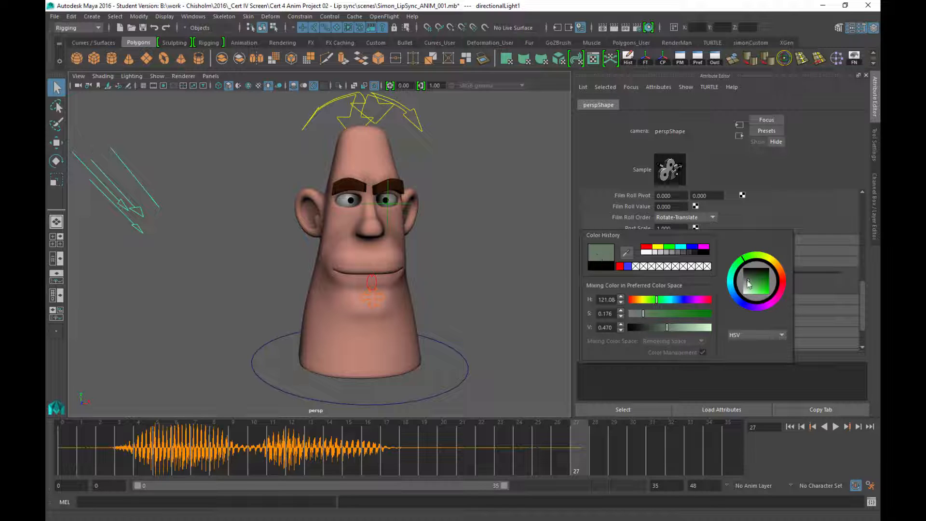
pyautogui.moveTo(747, 280); pyautogui.dragTo(748, 286)
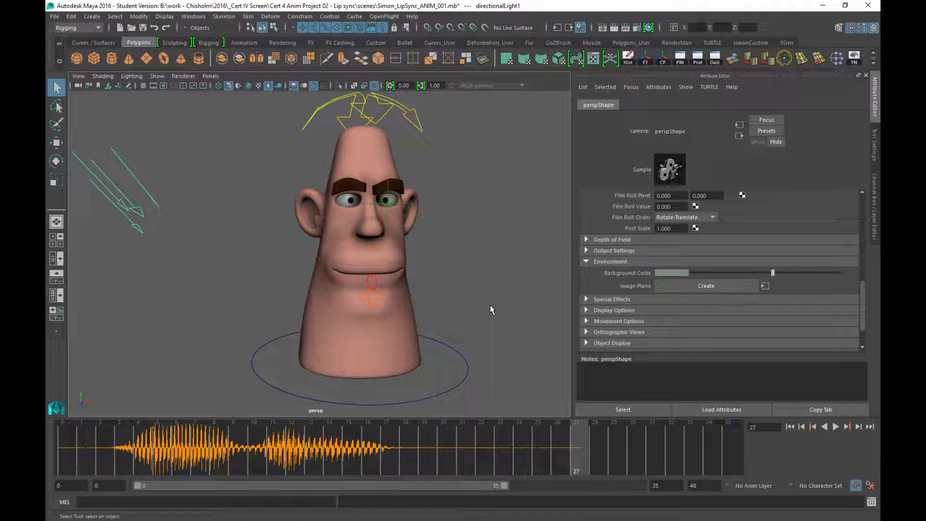
# Display the resolution gate in the persp view and frame the character's head inside it from the front.
pyautogui.keyDown('alt'); pyautogui.moveTo(500, 207); pyautogui.dragTo(465, 213, button='middle'); pyautogui.keyUp('alt')
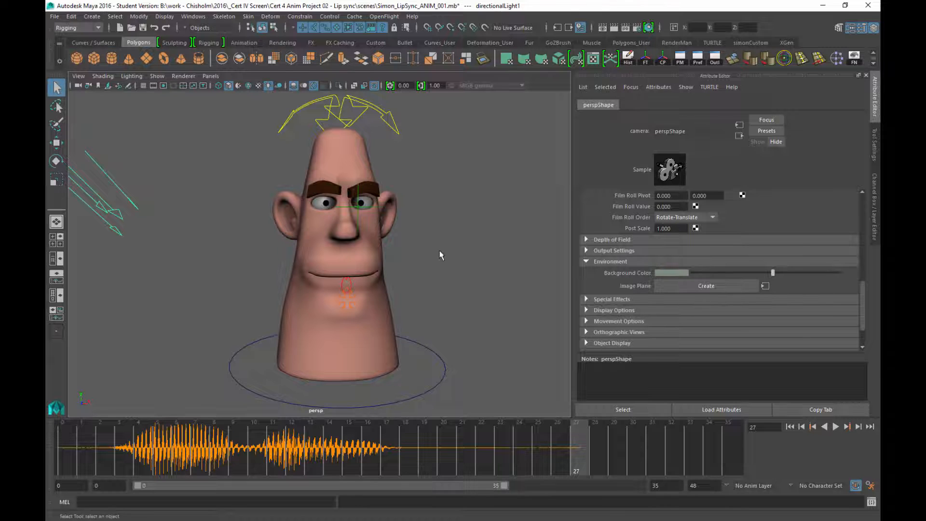
pyautogui.keyDown('alt'); pyautogui.moveTo(439, 252); pyautogui.dragTo(441, 245); pyautogui.keyUp('alt')
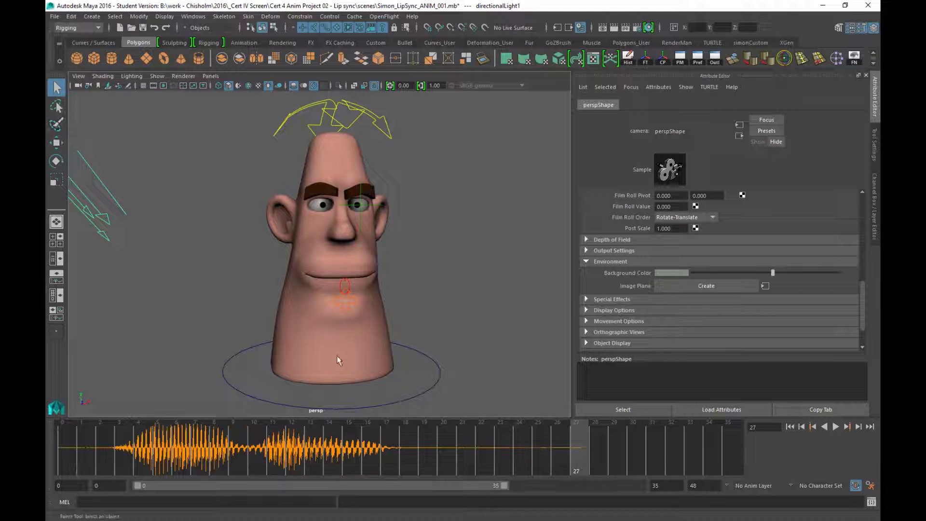
pyautogui.click(163, 86)
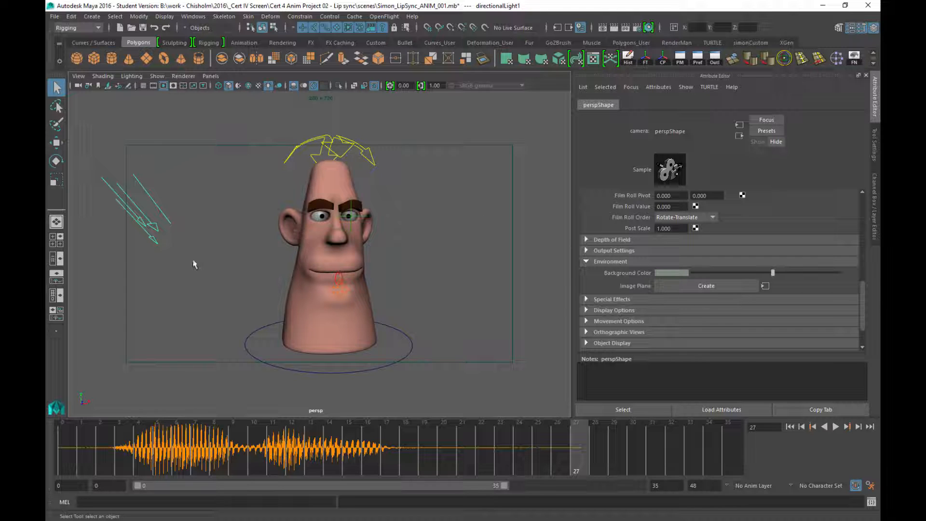
pyautogui.keyDown('alt'); pyautogui.moveTo(414, 217); pyautogui.dragTo(395, 245, button='middle'); pyautogui.keyUp('alt')
pyautogui.keyDown('alt'); pyautogui.moveTo(394, 245); pyautogui.dragTo(394, 253); pyautogui.keyUp('alt')
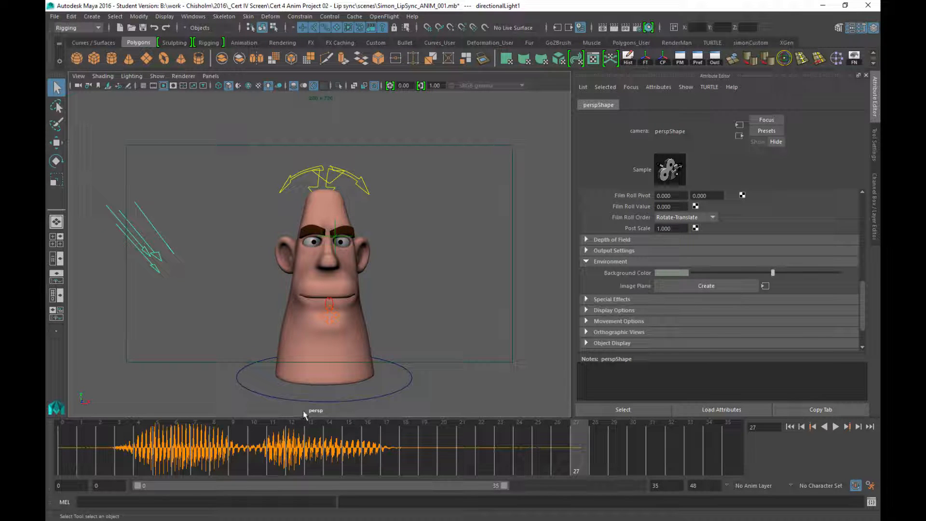
pyautogui.keyDown('alt'); pyautogui.moveTo(304, 413); pyautogui.dragTo(308, 348, button='middle'); pyautogui.keyUp('alt')
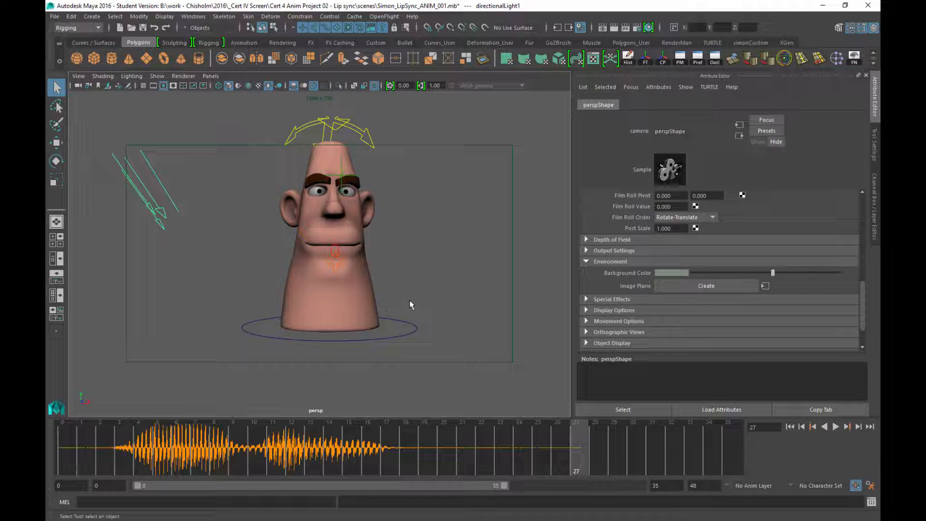
pyautogui.keyDown('alt'); pyautogui.moveTo(424, 301); pyautogui.dragTo(413, 334, button='middle'); pyautogui.keyUp('alt')
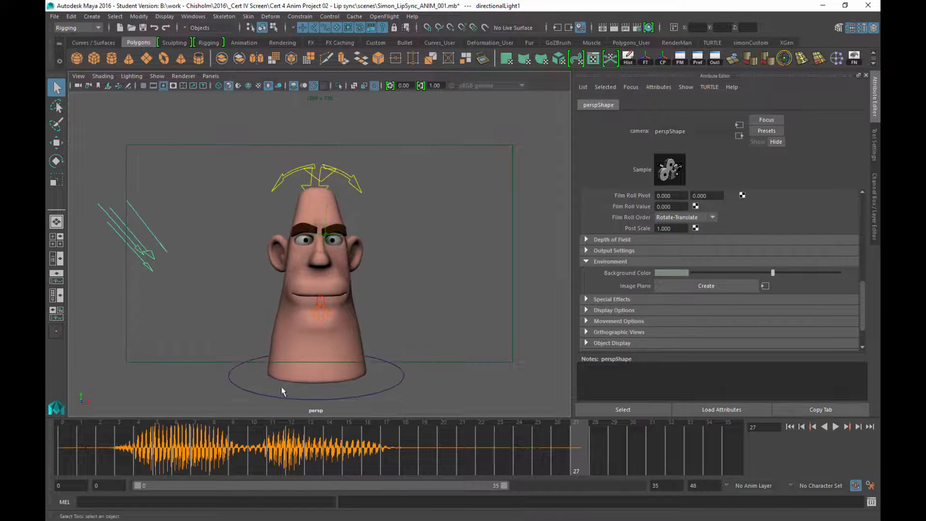
# Try a closer low-angle framing of the character within the resolution gate and return to a front view.
pyautogui.keyDown('alt'); pyautogui.moveTo(424, 292); pyautogui.dragTo(358, 247); pyautogui.keyUp('alt')
pyautogui.keyDown('alt'); pyautogui.moveTo(357, 247); pyautogui.dragTo(358, 264, button='middle'); pyautogui.keyUp('alt')
pyautogui.keyDown('alt'); pyautogui.moveTo(440, 296); pyautogui.dragTo(423, 248, button='right'); pyautogui.keyUp('alt')
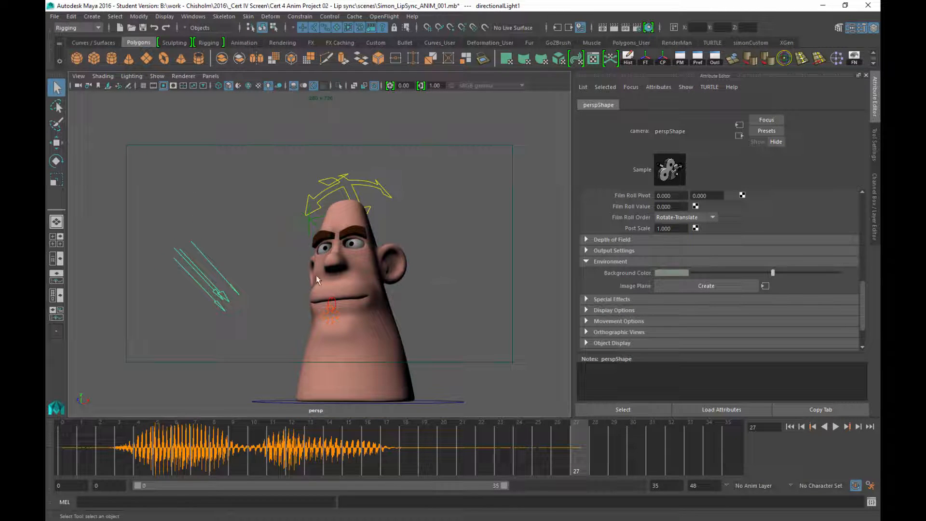
pyautogui.keyDown('alt'); pyautogui.moveTo(343, 283); pyautogui.dragTo(371, 300); pyautogui.keyUp('alt')
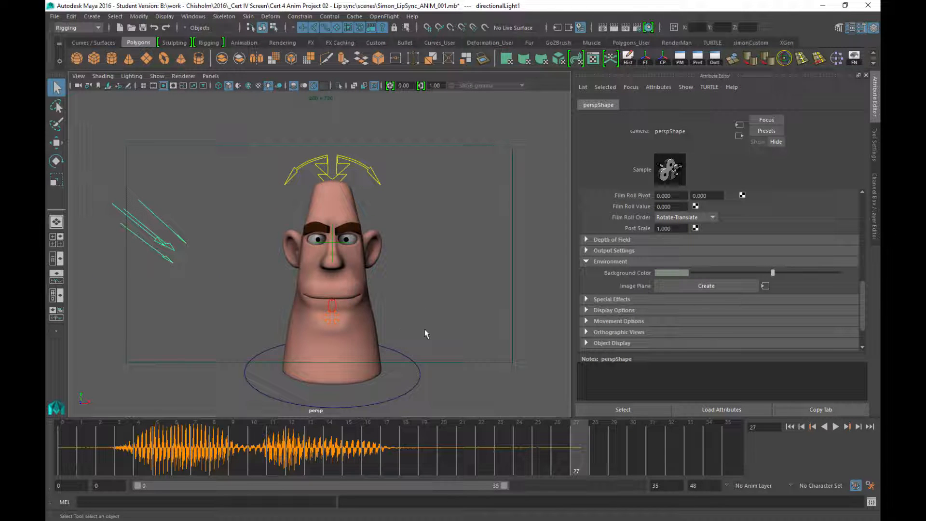
# Try three-quarter views with the character off-centre in the resolution gate, leaving open space in the direction he faces.
pyautogui.keyDown('alt'); pyautogui.moveTo(432, 315); pyautogui.dragTo(405, 296); pyautogui.keyUp('alt')
pyautogui.moveTo(405, 295)
pyautogui.keyDown('alt'); pyautogui.mouseDown(button='middle')
pyautogui.moveTo(362, 295)
pyautogui.moveTo(415, 291)
pyautogui.mouseUp(button='middle'); pyautogui.keyUp('alt')
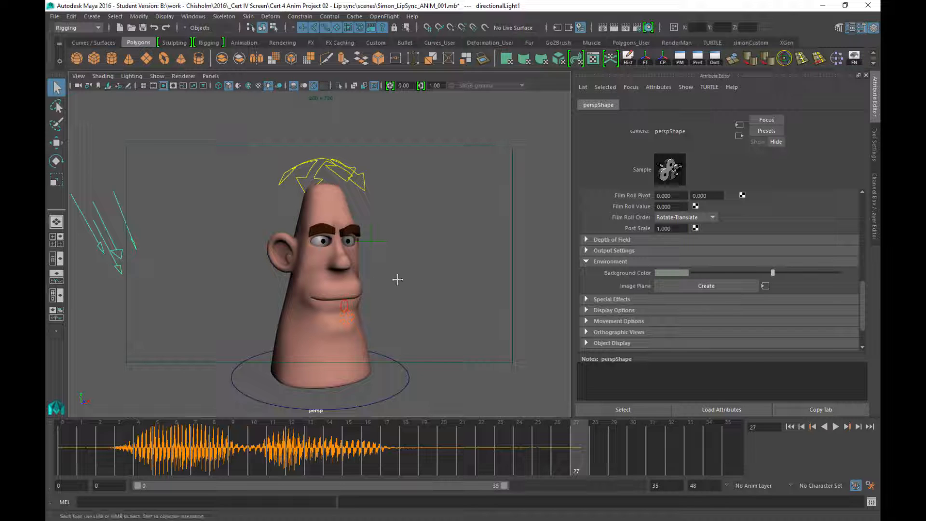
pyautogui.keyDown('alt'); pyautogui.moveTo(395, 279); pyautogui.dragTo(359, 280, button='middle'); pyautogui.keyUp('alt')
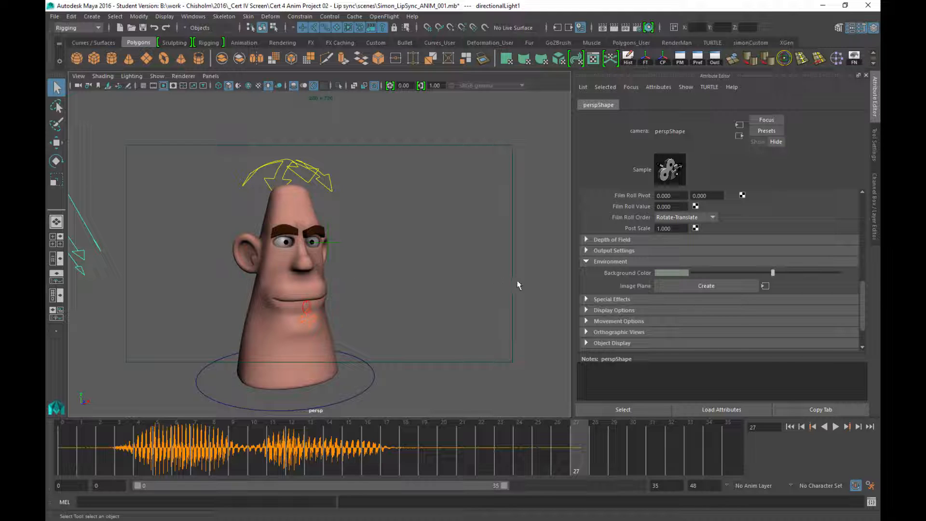
pyautogui.keyDown('alt'); pyautogui.moveTo(376, 260); pyautogui.dragTo(353, 259, button='middle'); pyautogui.keyUp('alt')
pyautogui.keyDown('alt'); pyautogui.moveTo(430, 279); pyautogui.dragTo(339, 268); pyautogui.keyUp('alt')
pyautogui.keyDown('alt'); pyautogui.moveTo(339, 267); pyautogui.dragTo(397, 283, button='middle'); pyautogui.keyUp('alt')
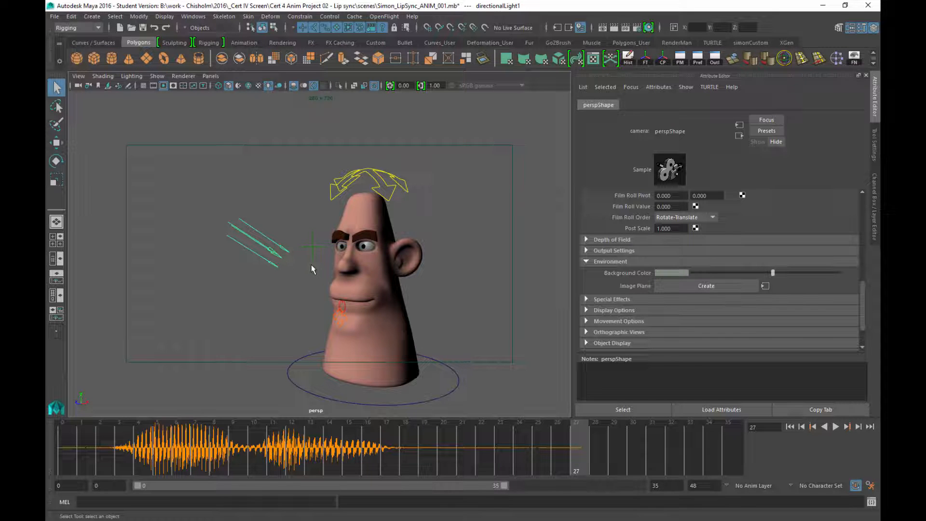
# Reframe the character in the left part of the resolution gate, turned toward the open space on the right.
pyautogui.keyDown('alt'); pyautogui.moveTo(424, 291); pyautogui.dragTo(304, 285, button='middle'); pyautogui.keyUp('alt')
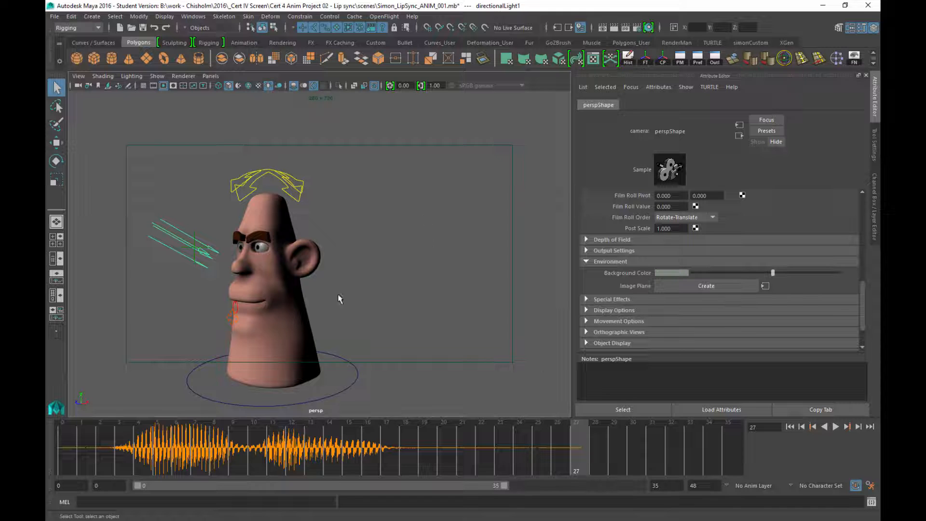
pyautogui.keyDown('alt'); pyautogui.moveTo(251, 284); pyautogui.dragTo(343, 294); pyautogui.keyUp('alt')
pyautogui.keyDown('alt'); pyautogui.moveTo(361, 253); pyautogui.dragTo(363, 249, button='middle'); pyautogui.keyUp('alt')
# Play the animation from frame 0 in the current framing, stop it, and slightly adjust the viewing angle.
pyautogui.click(88, 440)
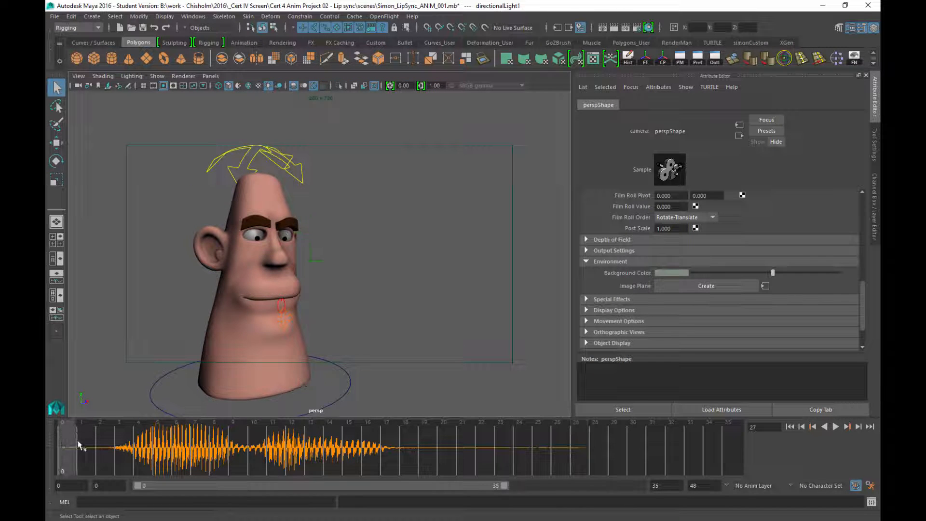
pyautogui.hotkey('alt', 'v')
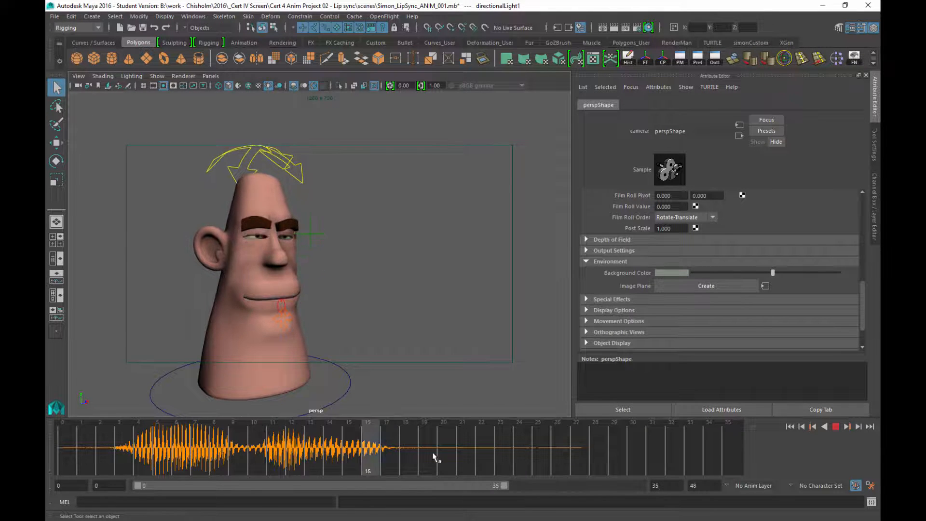
pyautogui.hotkey('alt', 'v')
pyautogui.keyDown('alt'); pyautogui.moveTo(398, 283); pyautogui.dragTo(389, 274); pyautogui.keyUp('alt')
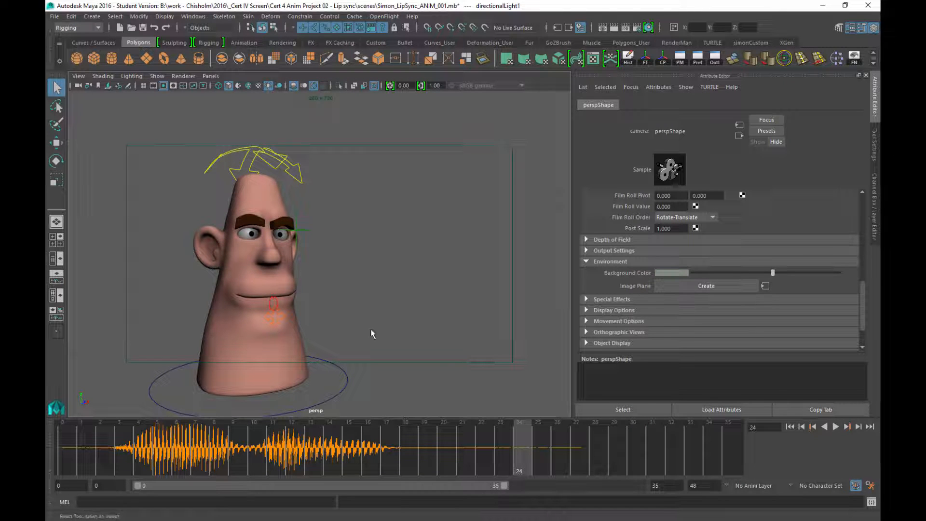
# Return to frame 0 and save the scene under its existing name, accepting the student version notice.
pyautogui.moveTo(80, 437); pyautogui.dragTo(64, 435)
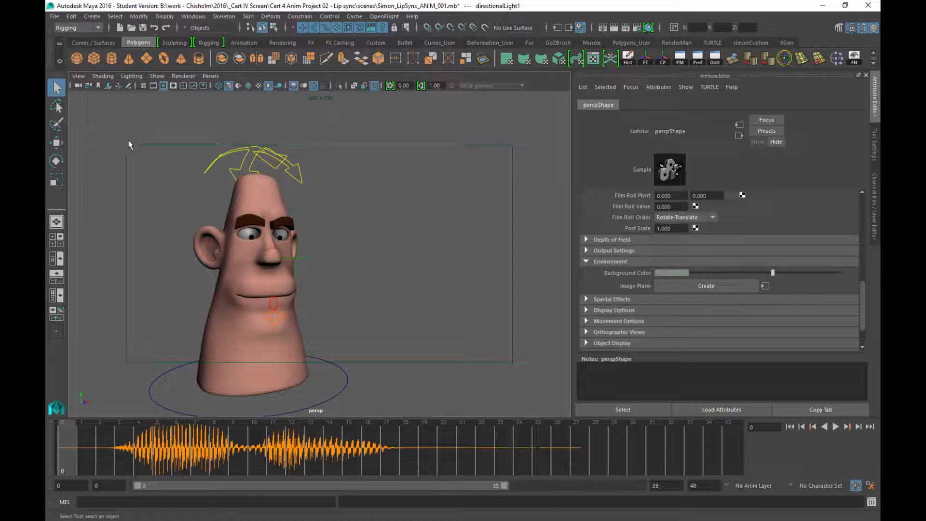
pyautogui.click(143, 28)
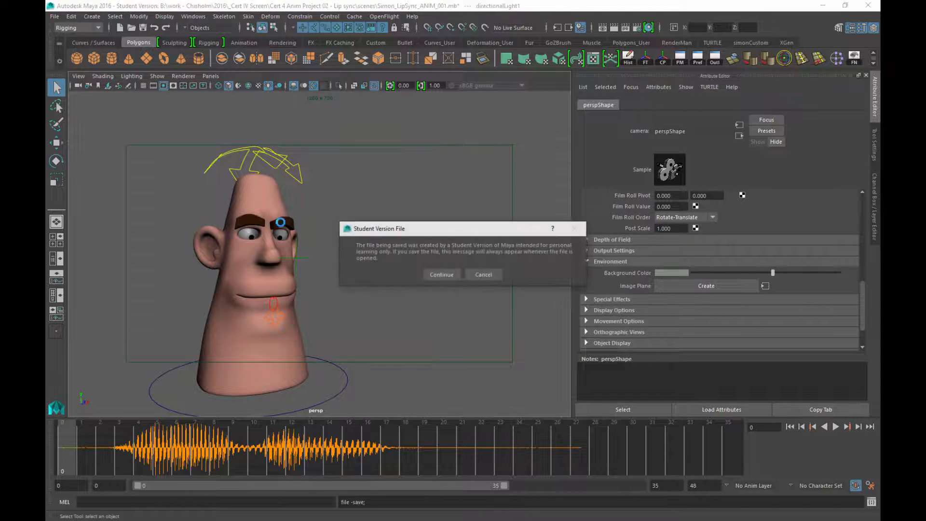
pyautogui.click(437, 274)
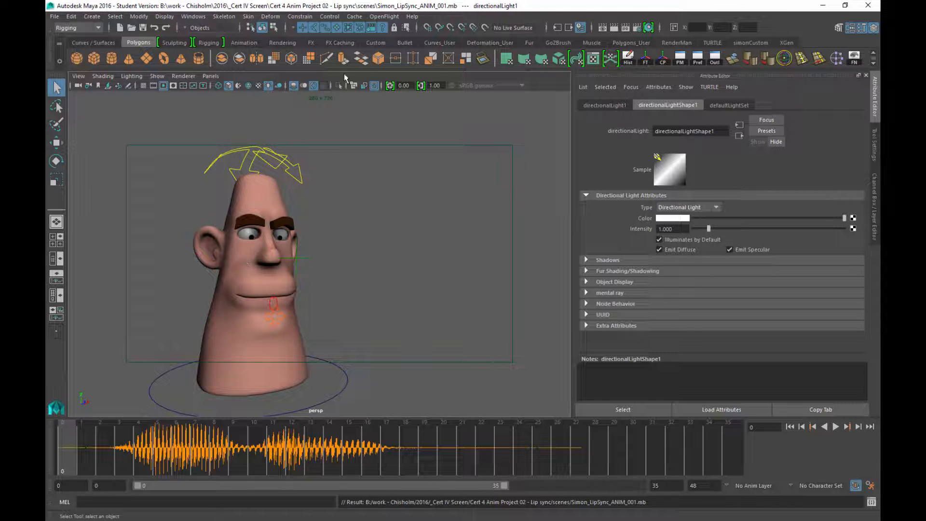
# Start a batch render of the animation and accept the student version notice.
pyautogui.click(283, 43)
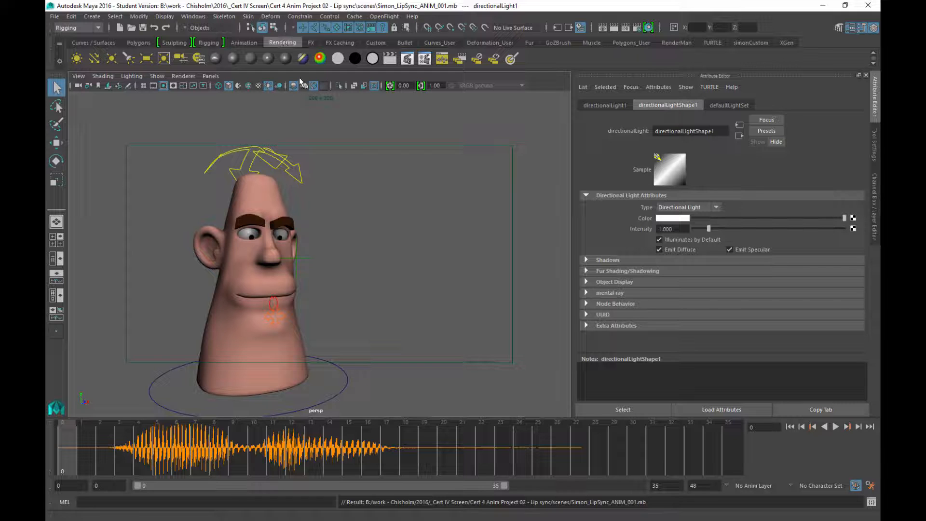
pyautogui.click(460, 62)
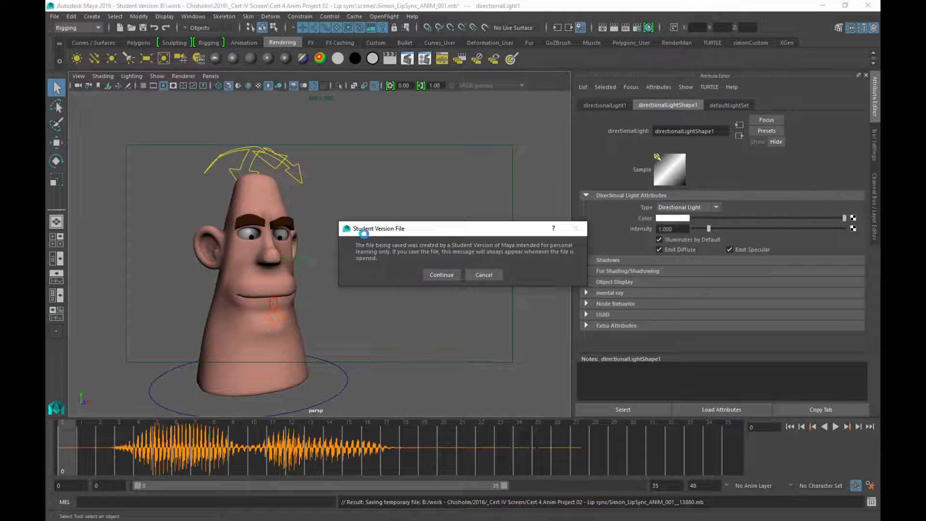
pyautogui.click(427, 276)
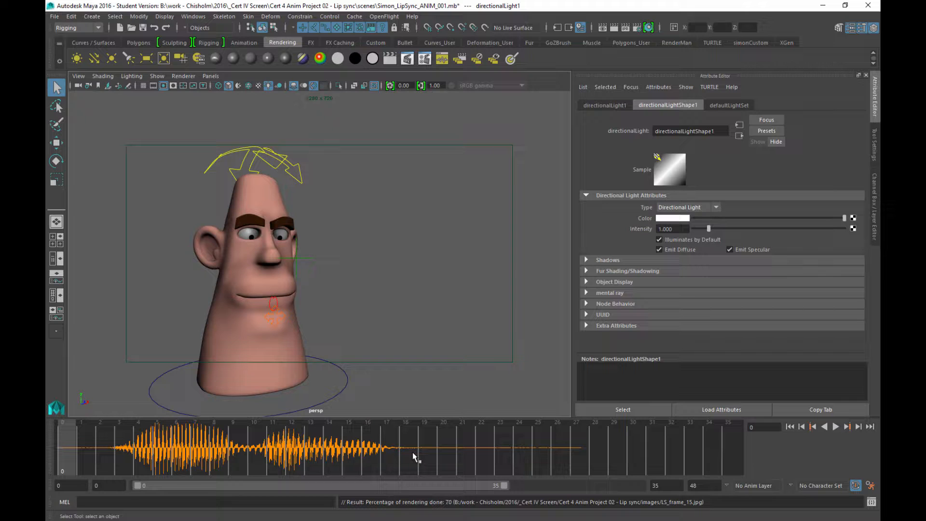
# Open the attributes of the timeline sound hello_02 and select its Offset value for editing.
pyautogui.rightClick(408, 434)
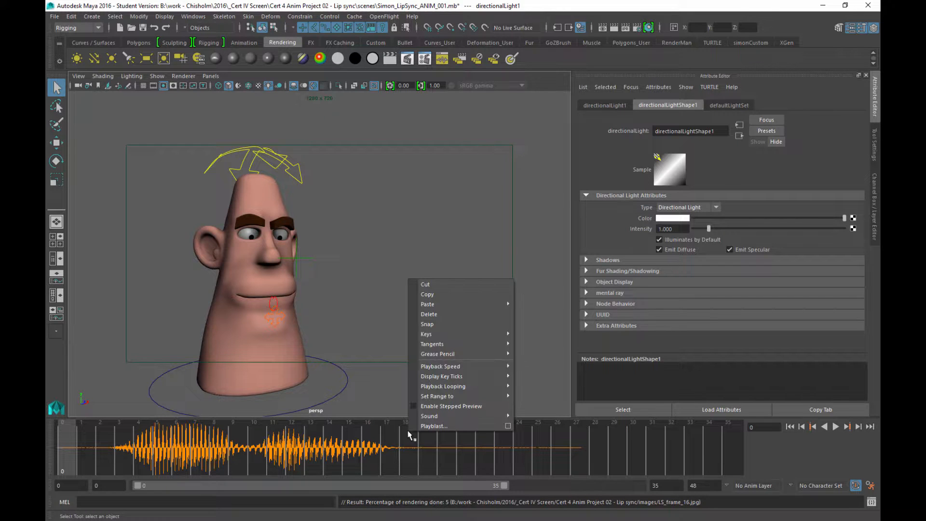
pyautogui.moveTo(507, 417)
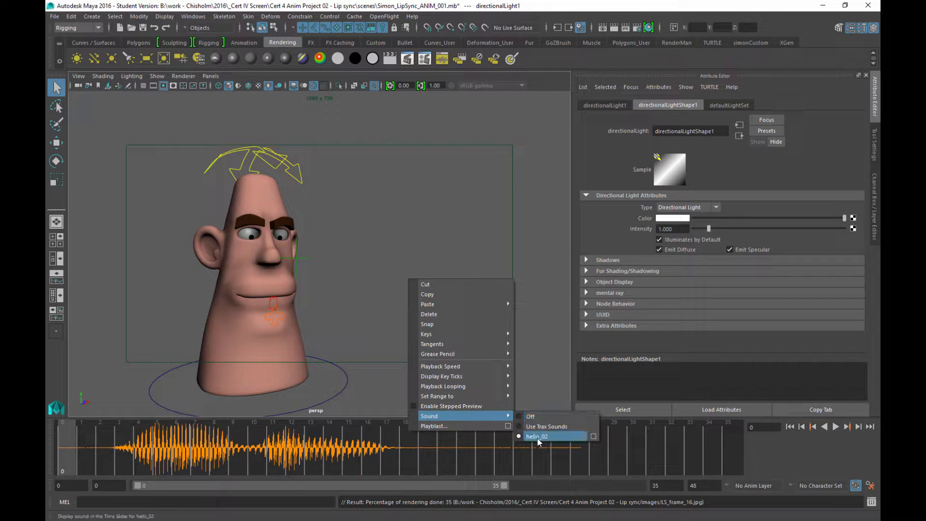
pyautogui.click(593, 435)
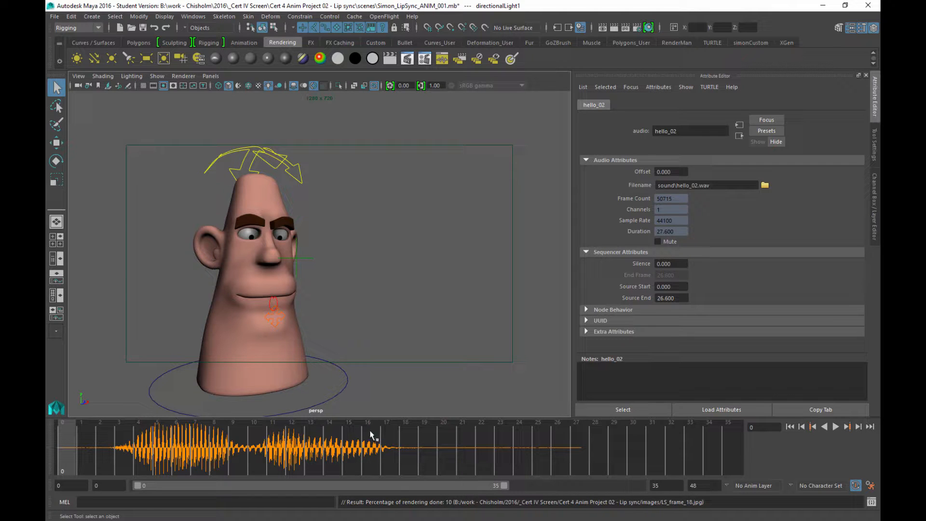
pyautogui.moveTo(675, 172); pyautogui.dragTo(601, 187)
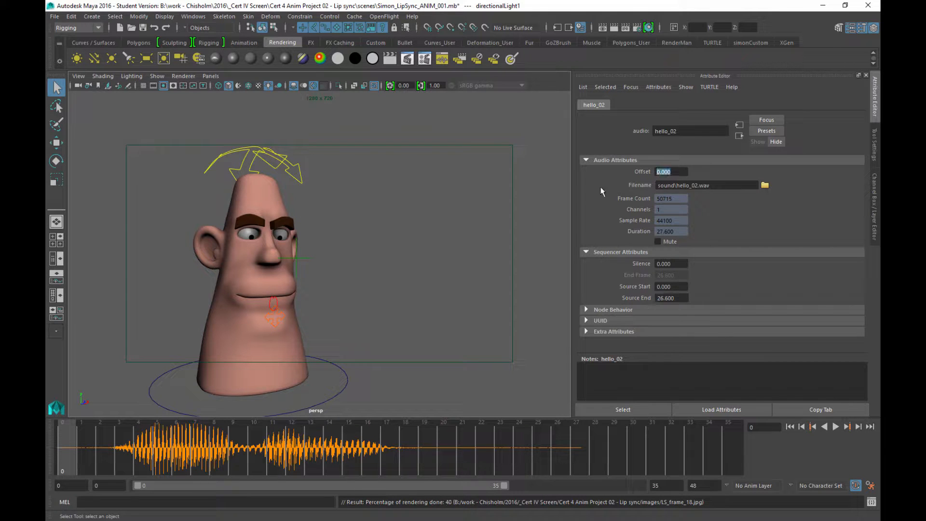